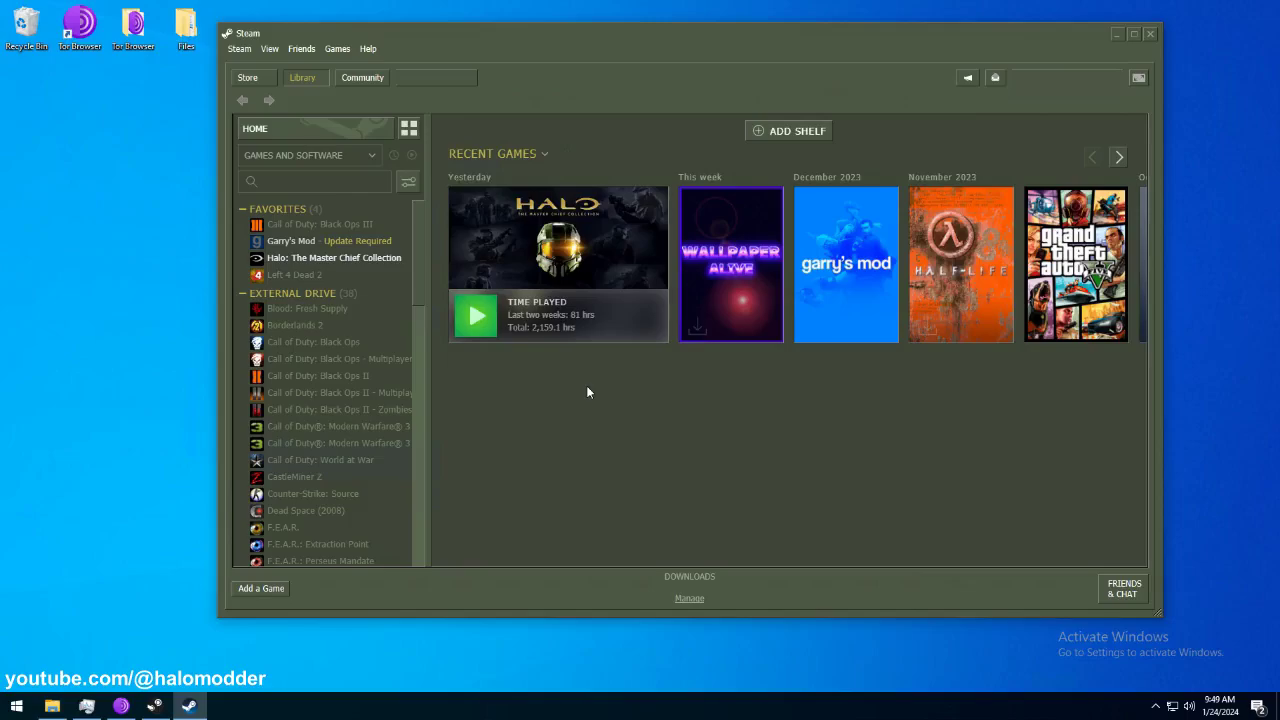
Close the Steam window and check the hidden background icons so the client is fully exited.
click(1150, 33)
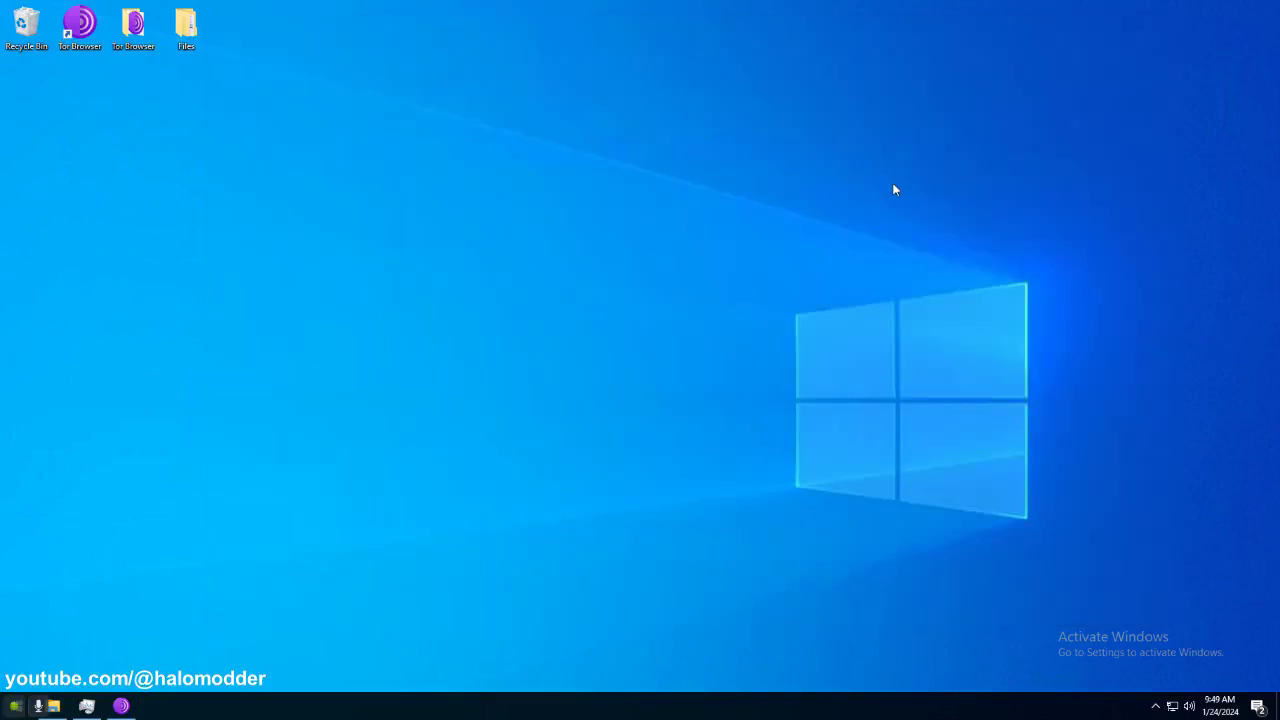
click(1156, 706)
right_click(1143, 679)
click(1145, 679)
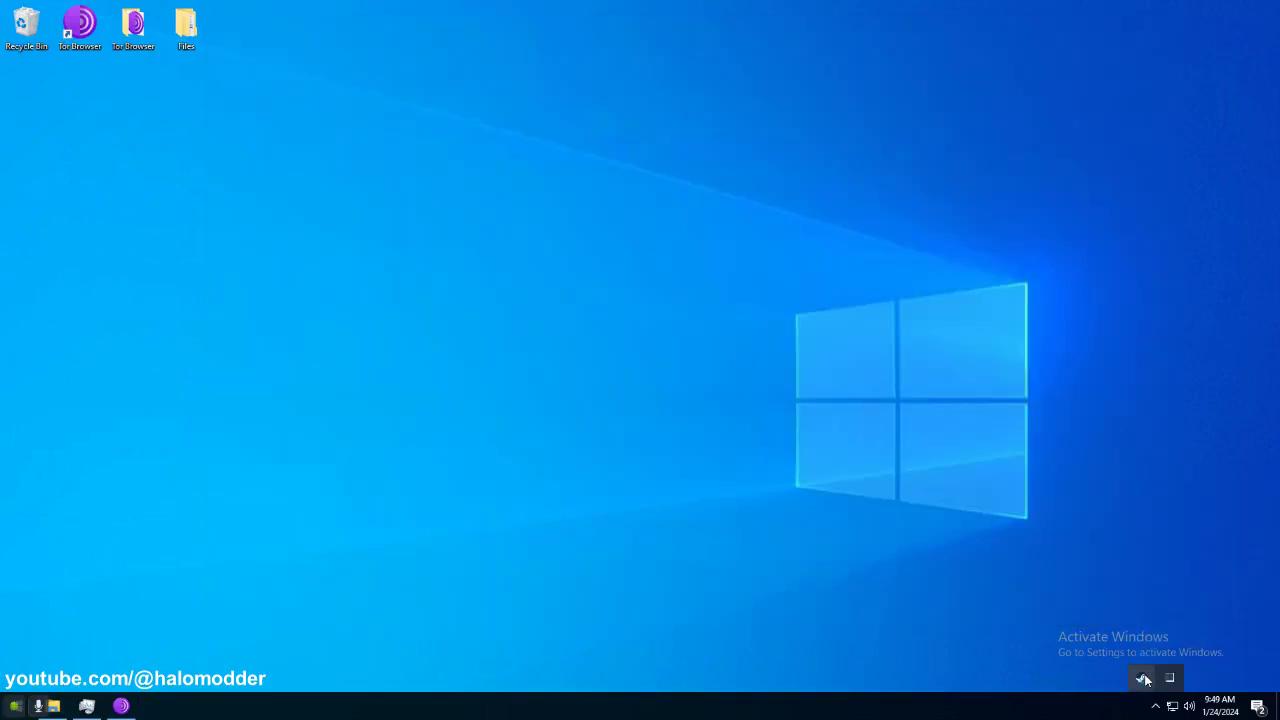
Create a shortcut to steam.exe in the Steam folder under Program Files (x86).
click(54, 708)
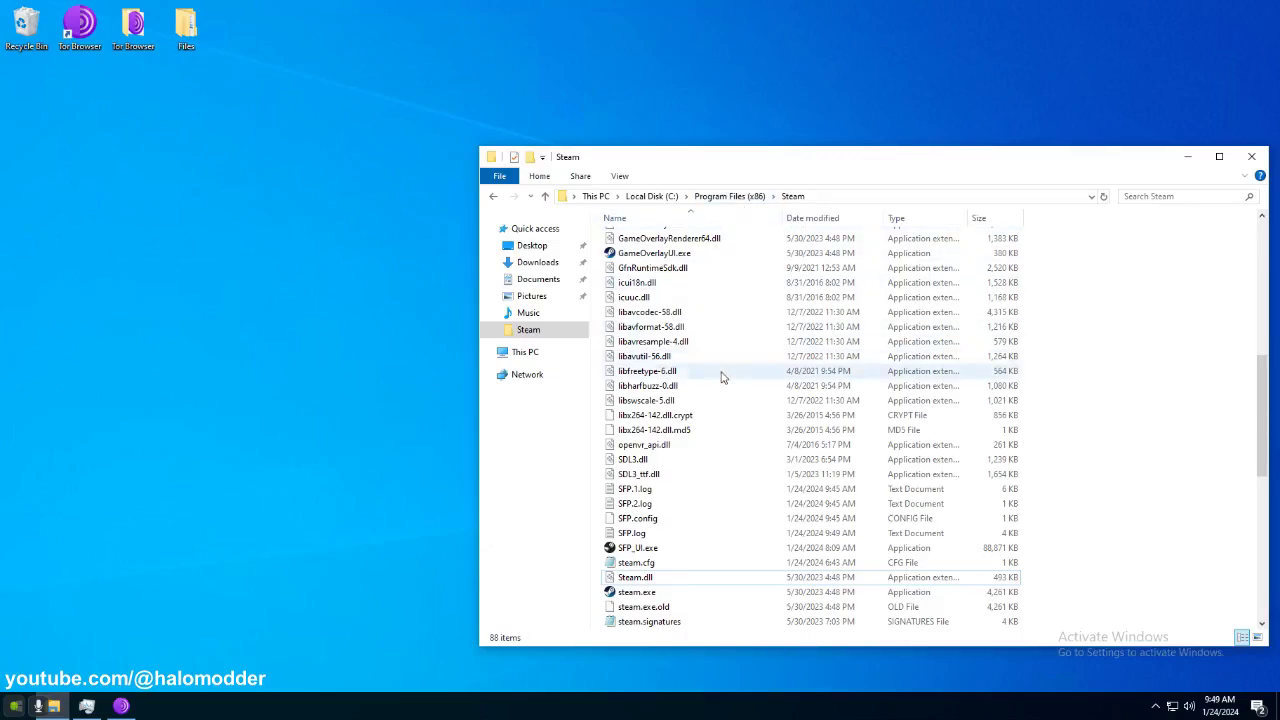
scroll(720, 500, down, 3)
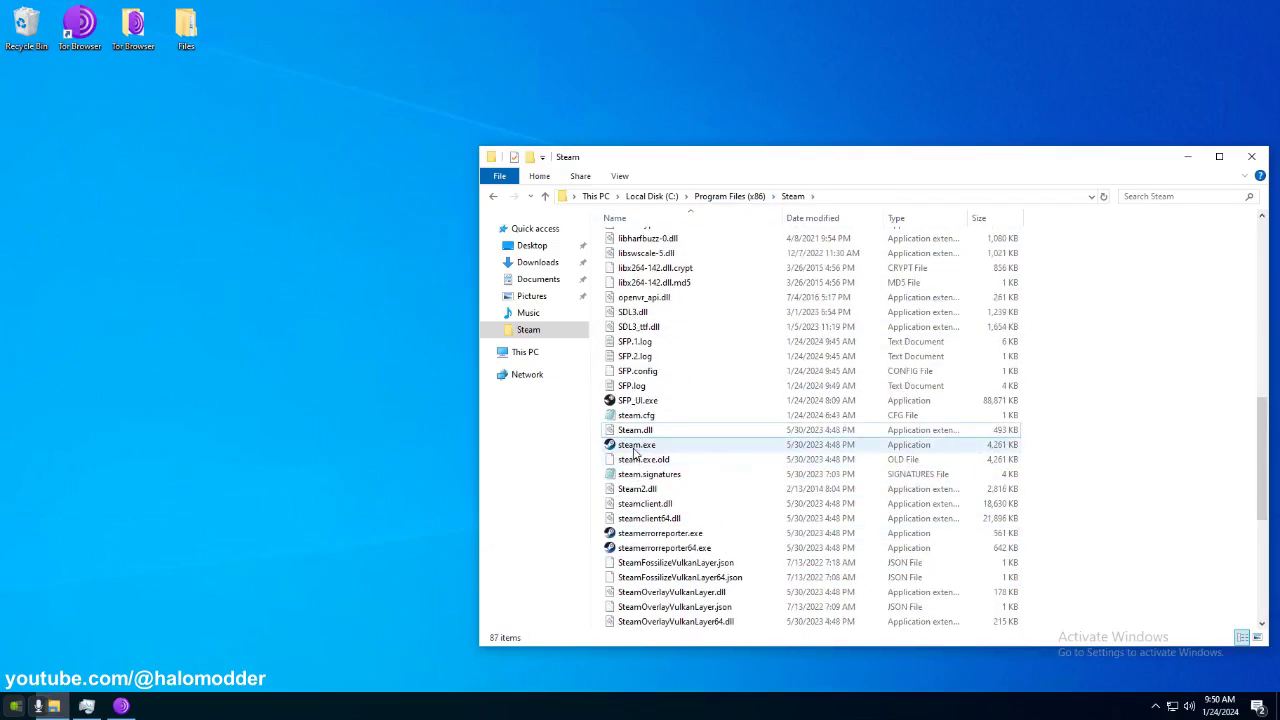
click(634, 446)
right_click(634, 448)
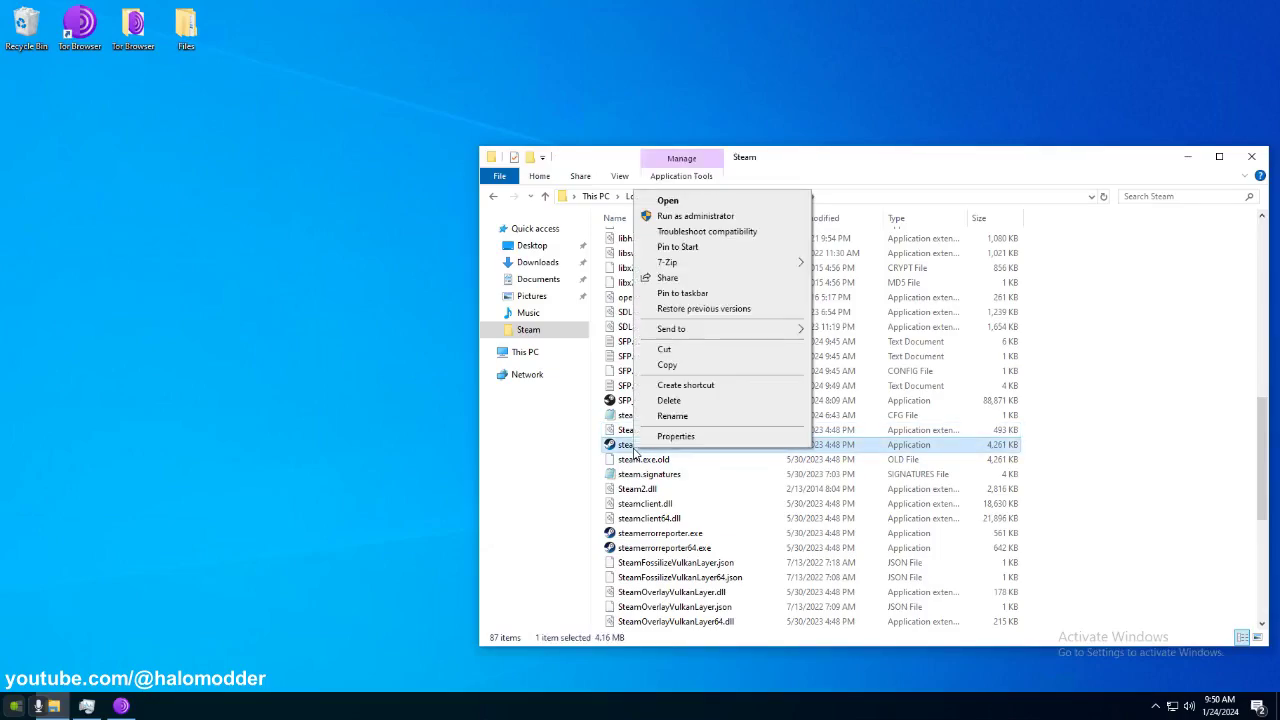
click(711, 386)
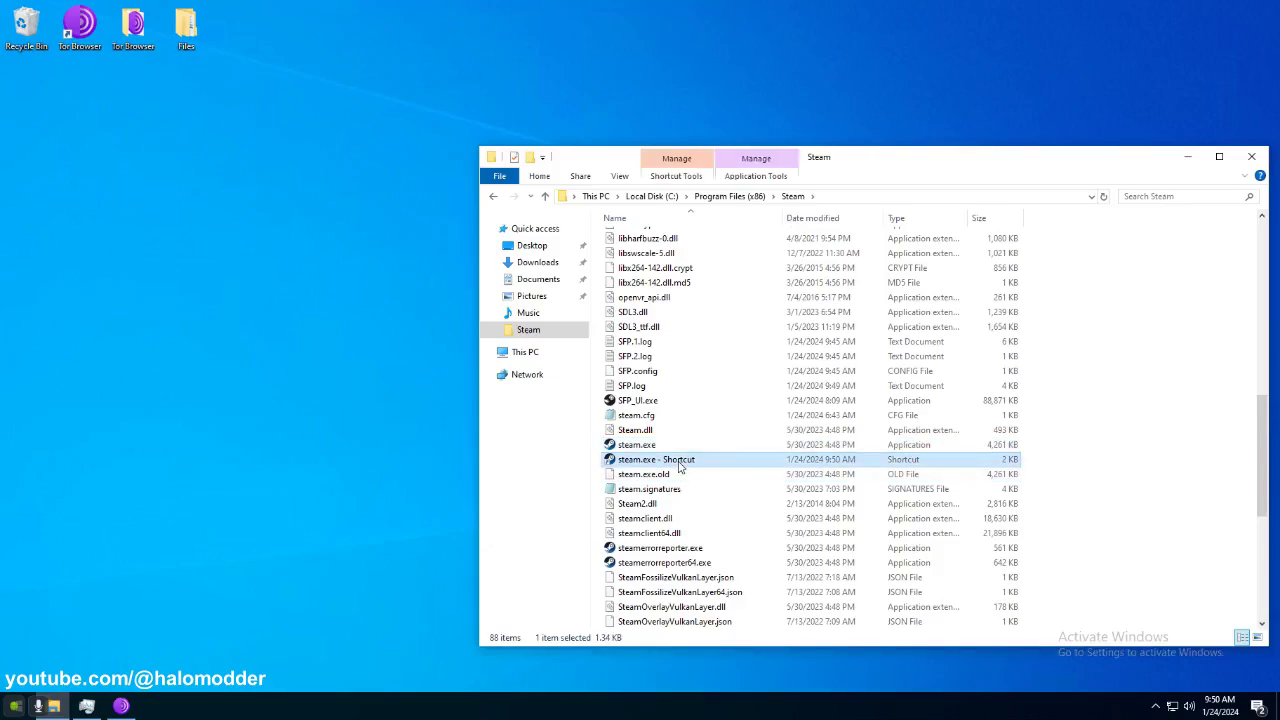
Rename the new steam.exe shortcut as "steam.exe - clearbeta".
right_click(678, 465)
click(712, 430)
drag(696, 459, 665, 459)
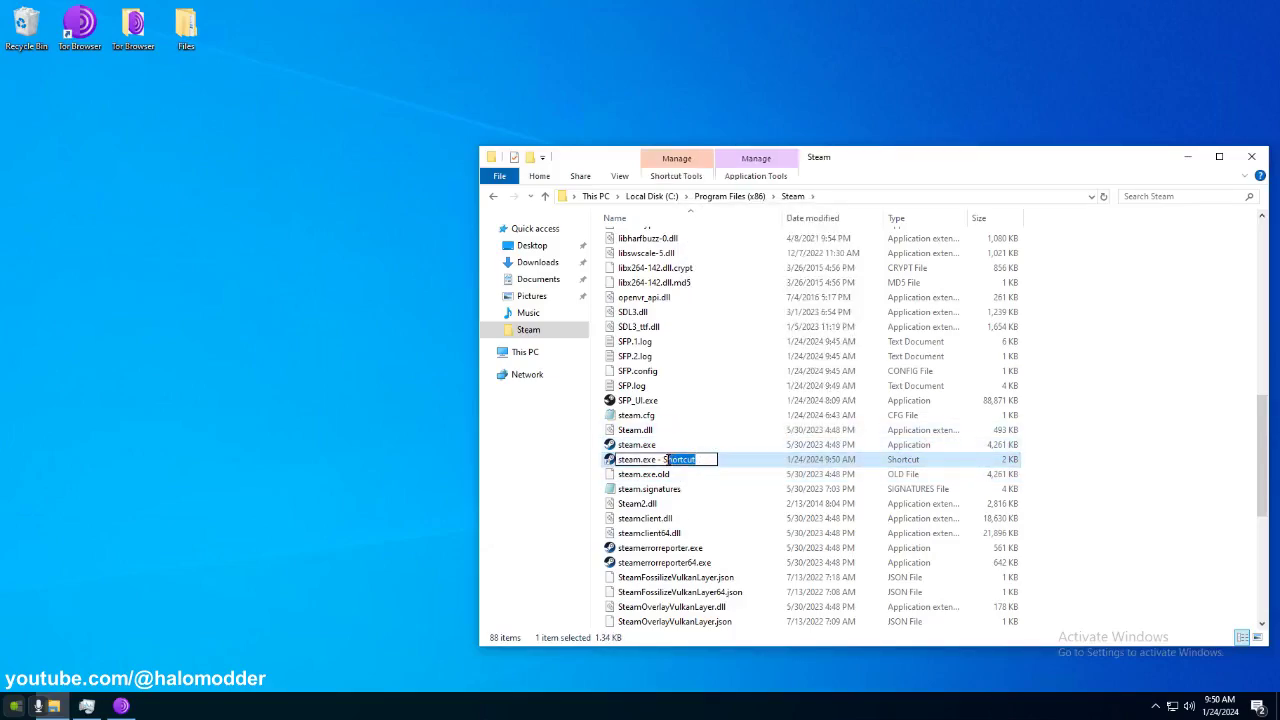
text(clearbeta)
key(Return)
Append a space and the -clearbeta launch option to the clearbeta shortcut's target path.
right_click(665, 464)
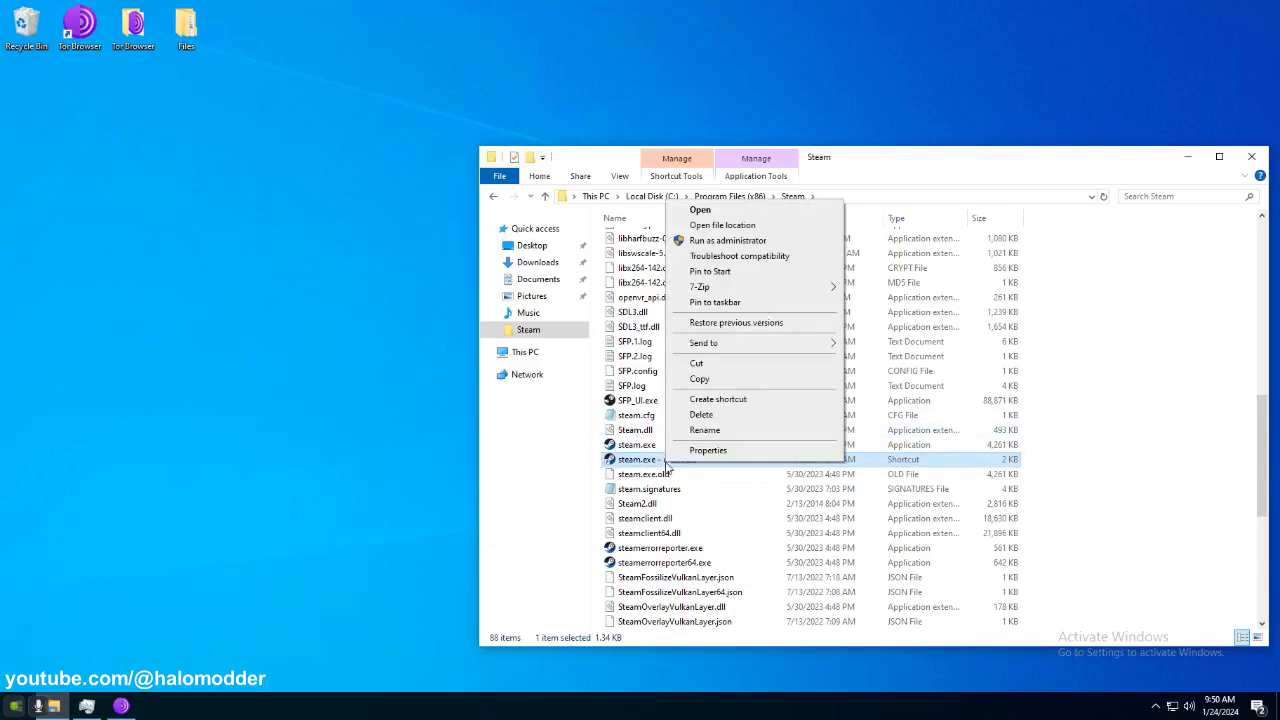
click(707, 450)
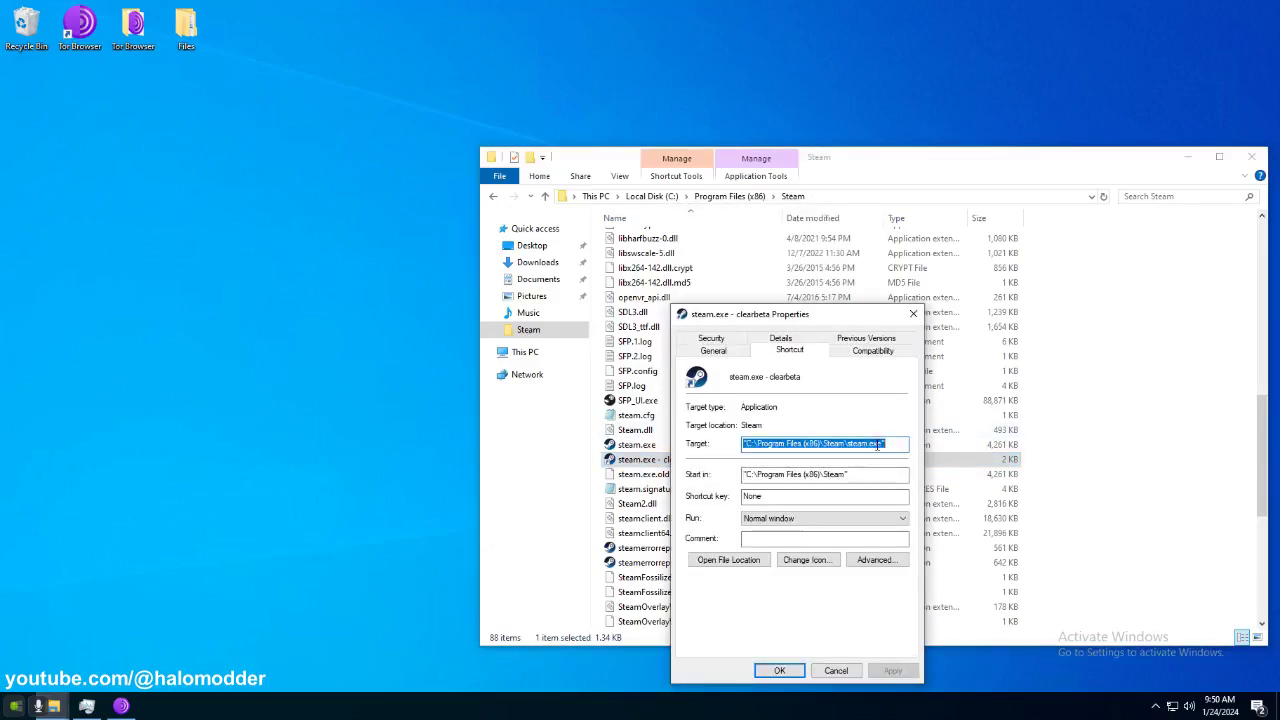
click(886, 443)
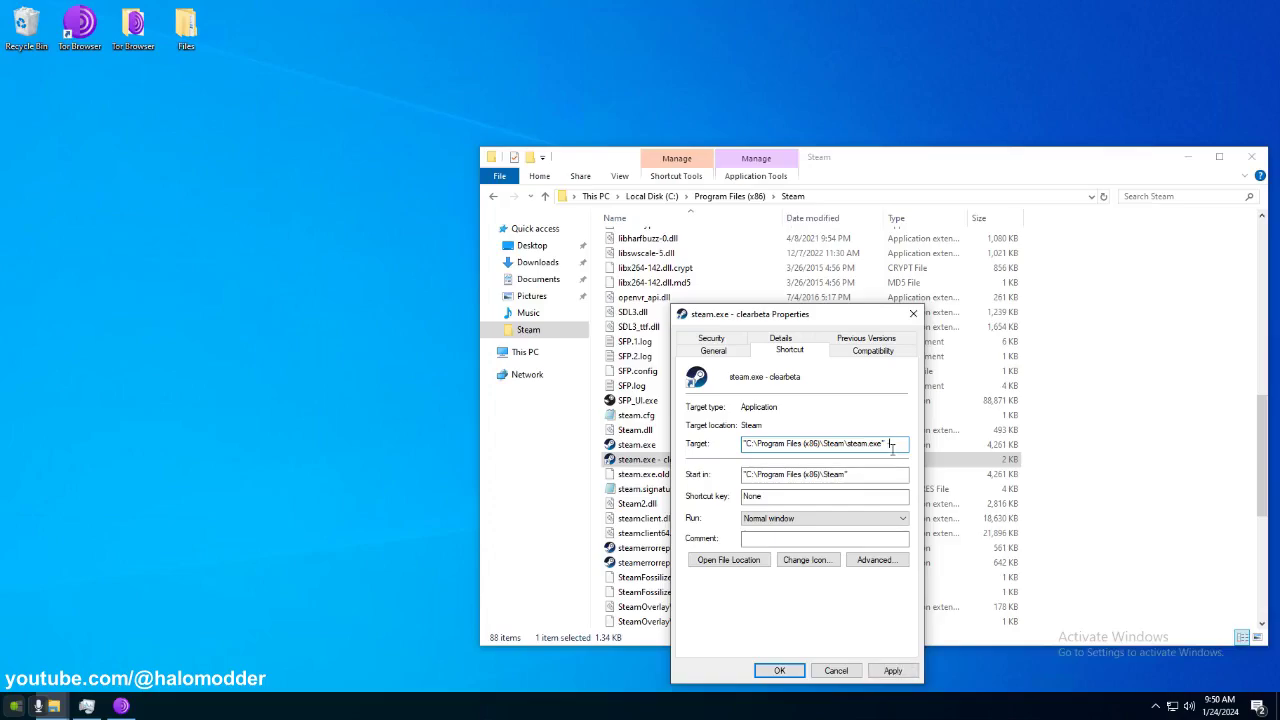
text(- clearbeta)
key(Return)
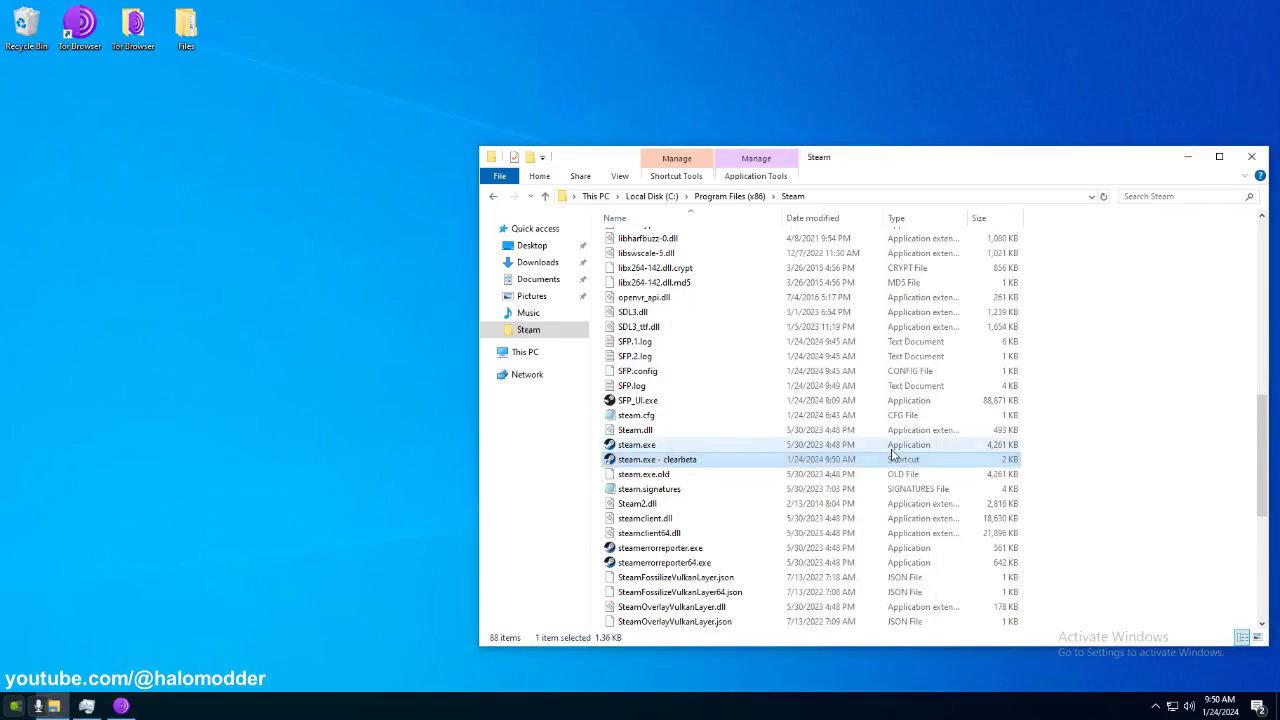
Delete the "steam.exe - clearbeta" shortcut from the Steam folder.
right_click(700, 462)
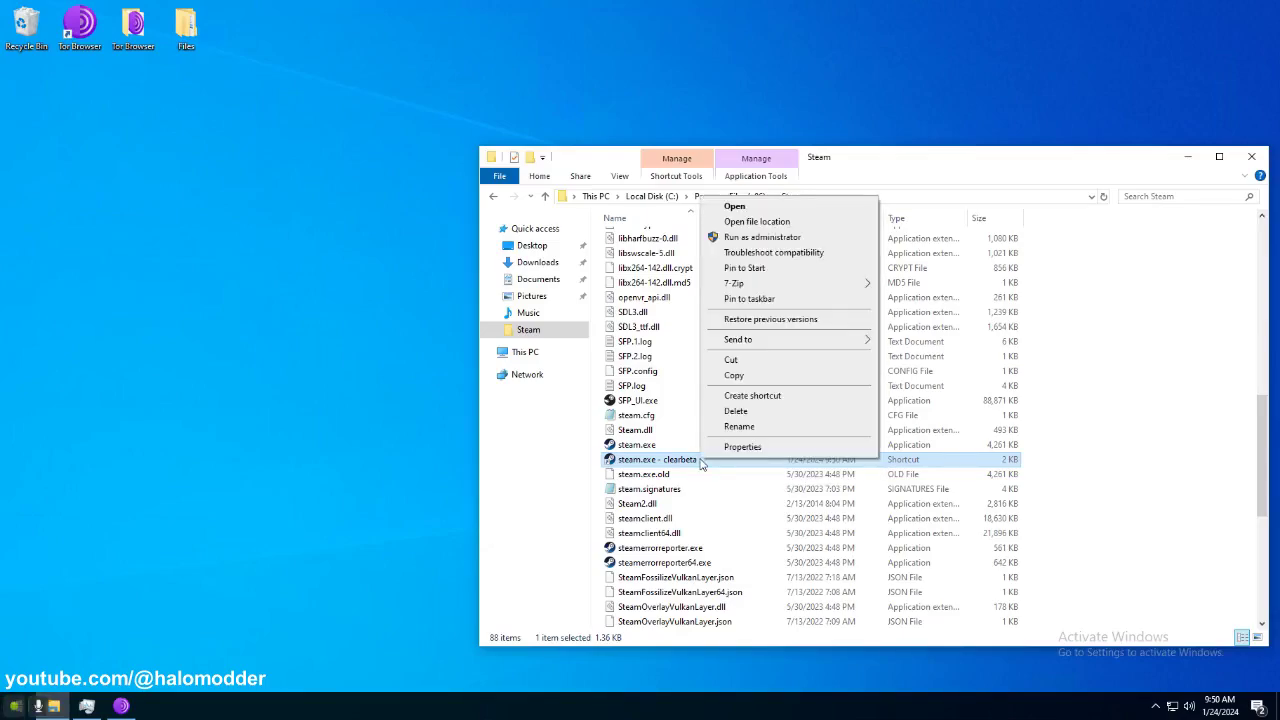
click(733, 414)
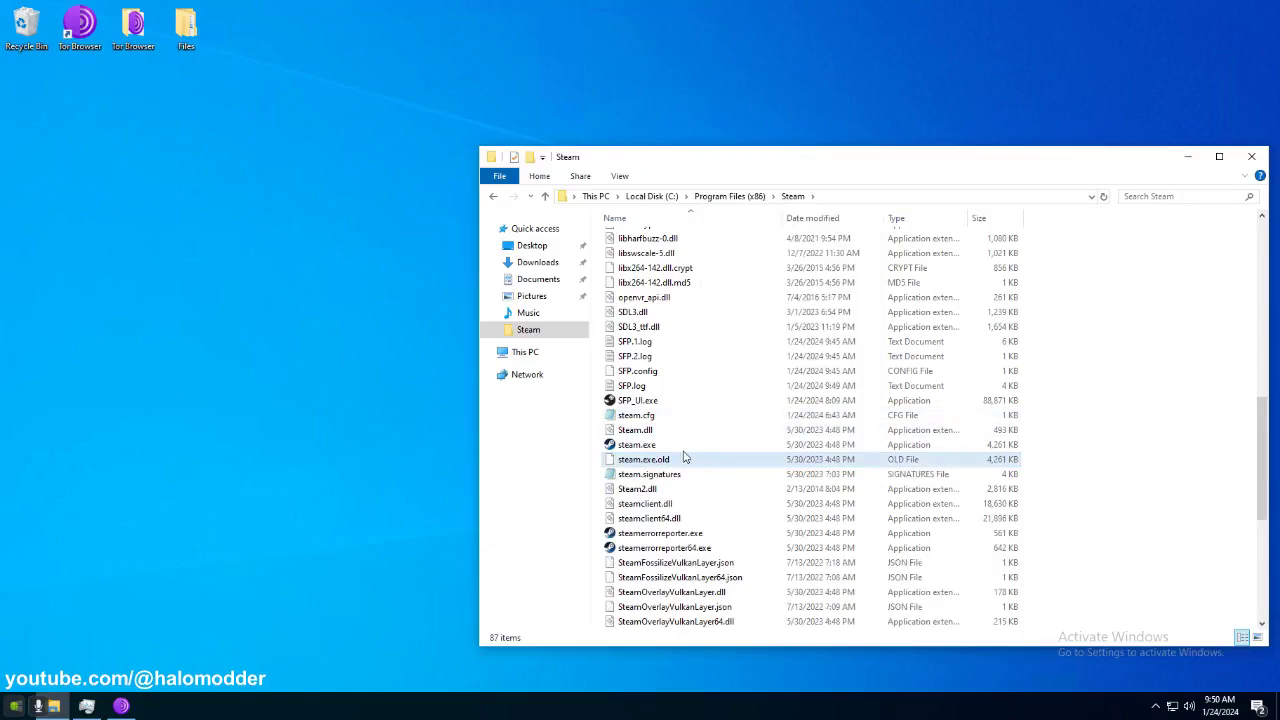
click(1058, 453)
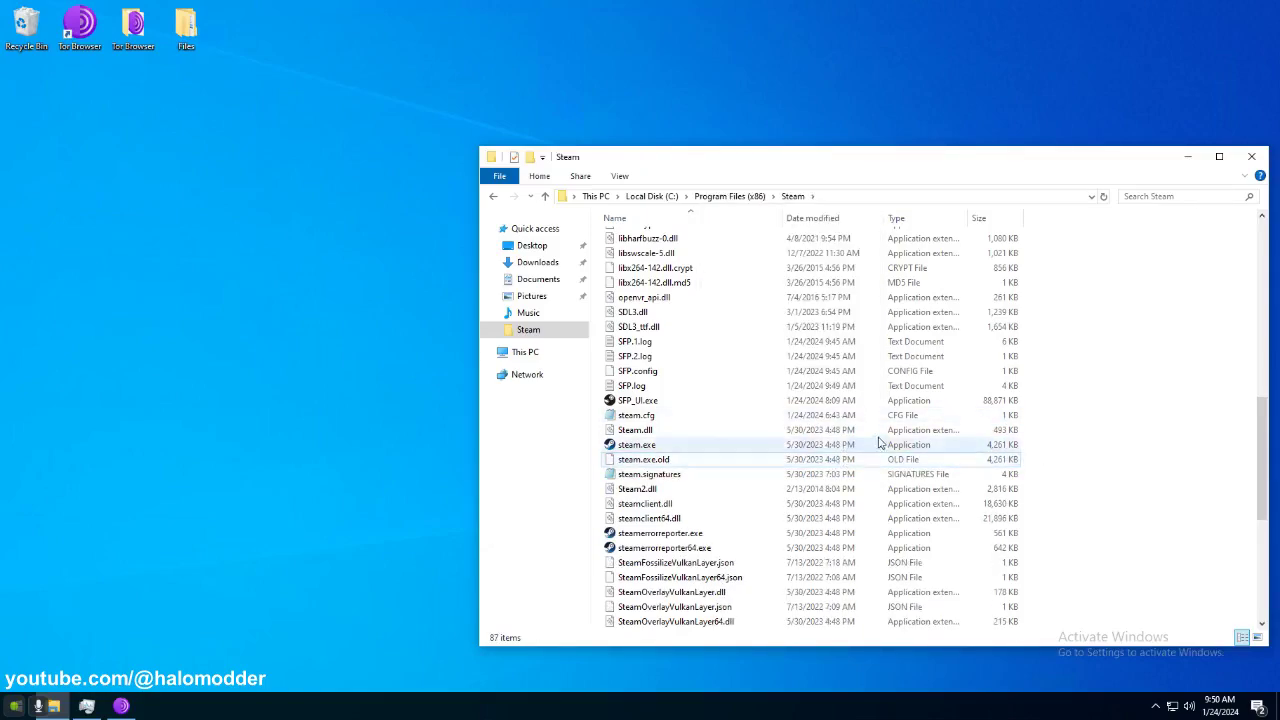
click(665, 461)
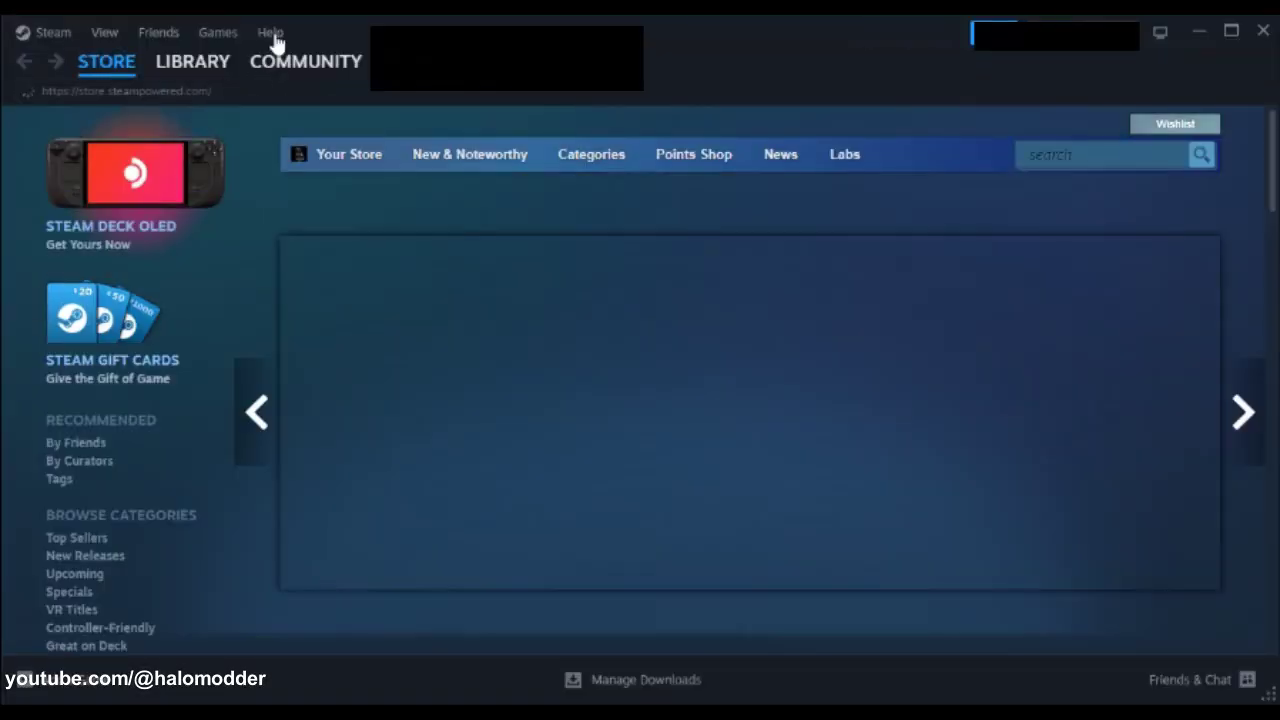
Check the Steam client's branch and build date in the About Steam information.
scroll(293, 244, down, 8)
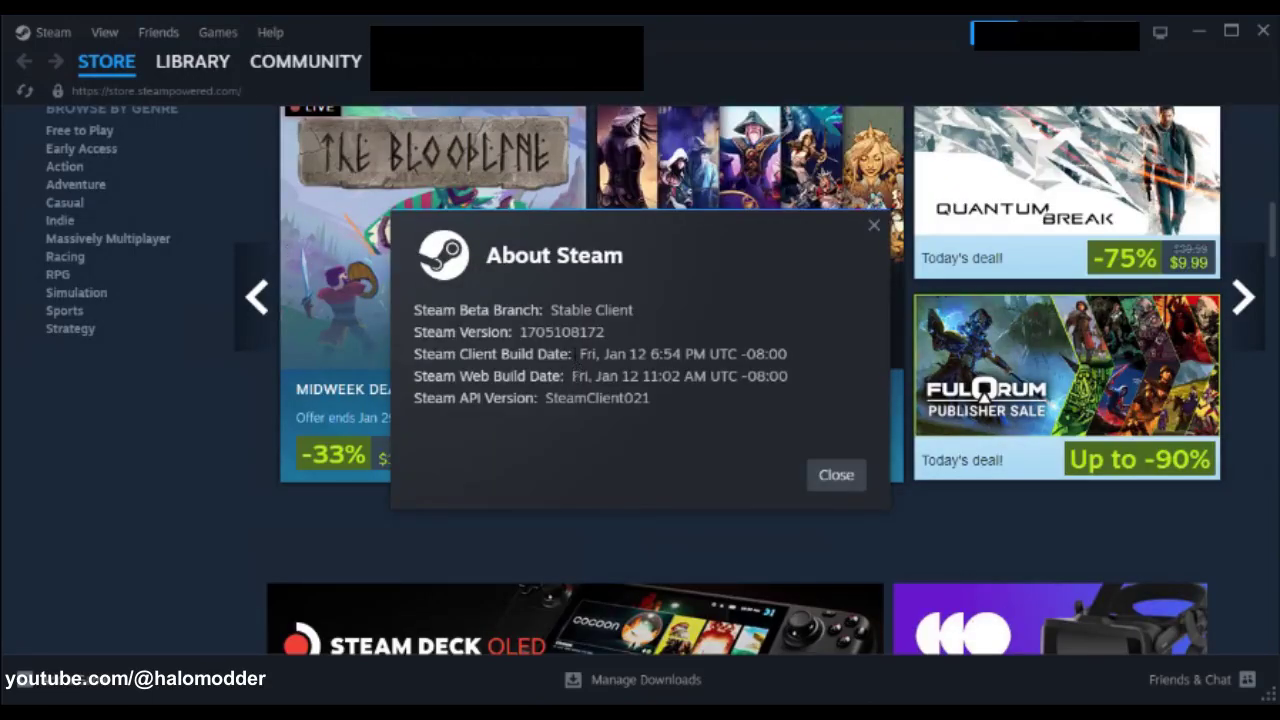
drag(578, 354, 651, 350)
click(617, 337)
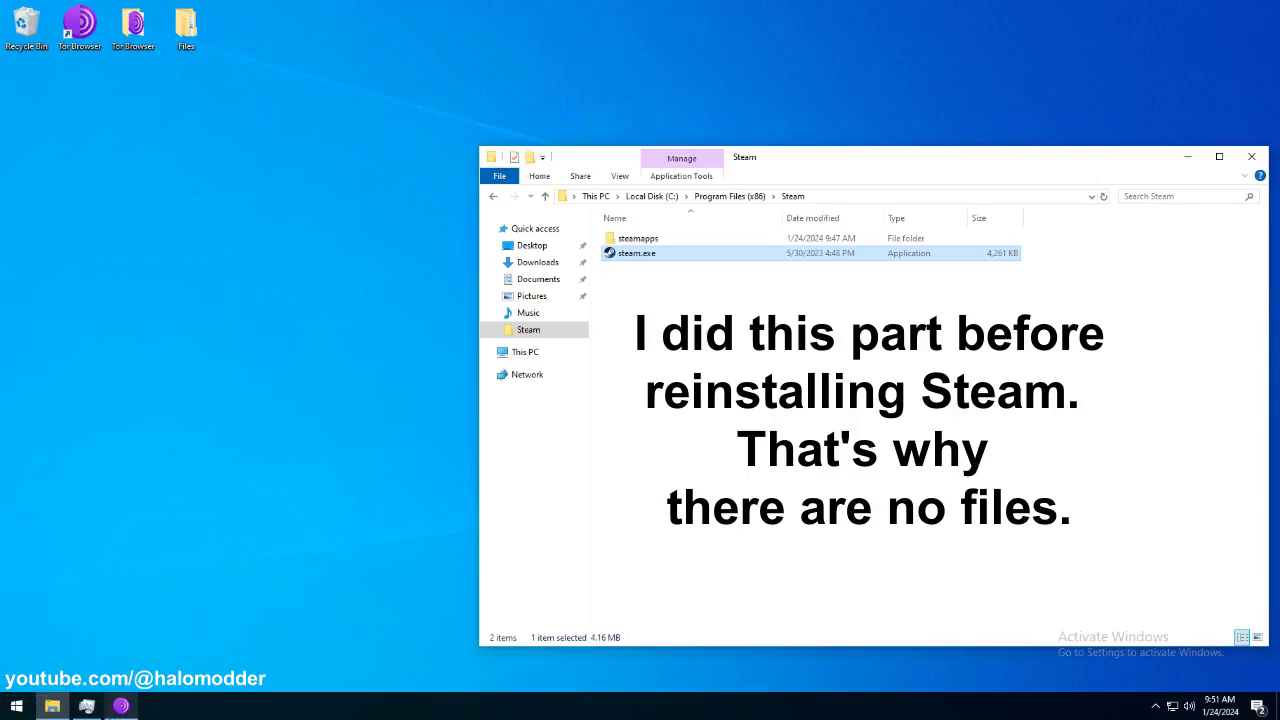
Switch to Tor Browser and copy the launch options from -forcesteamupdate to -exitsteam in the "To Revert To Old UI" discussion.
click(121, 706)
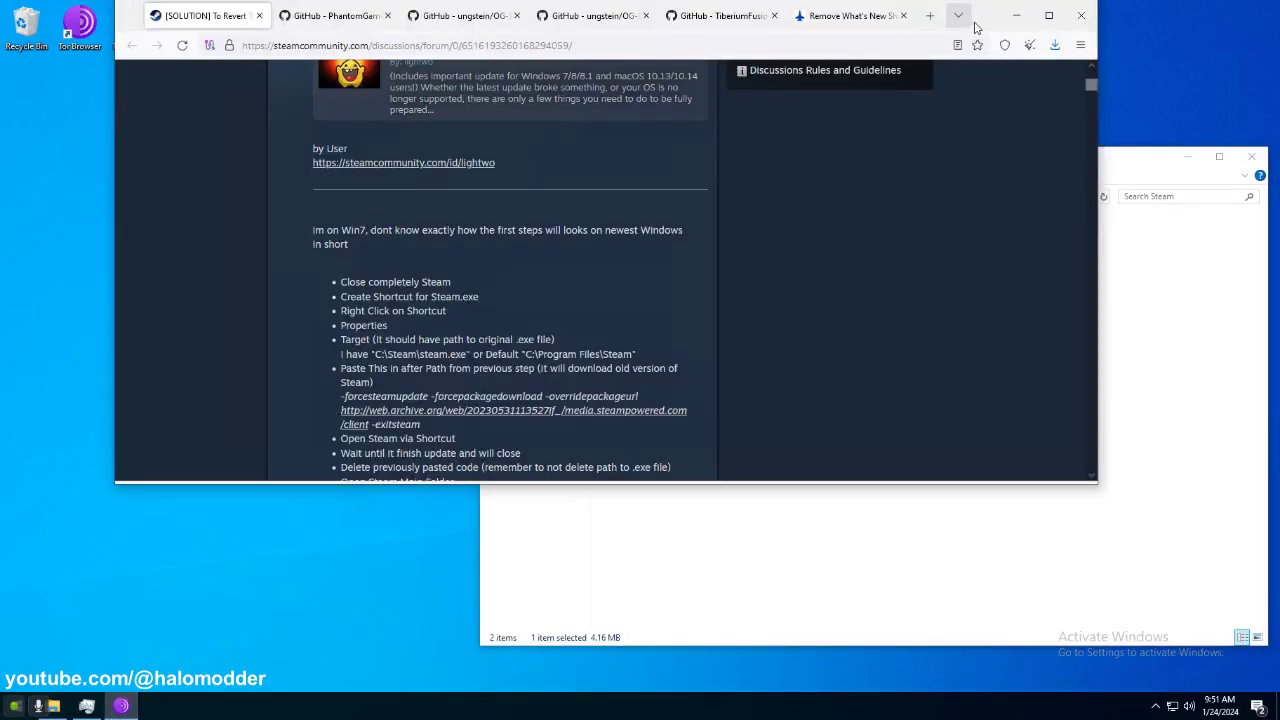
scroll(762, 254, up, 5)
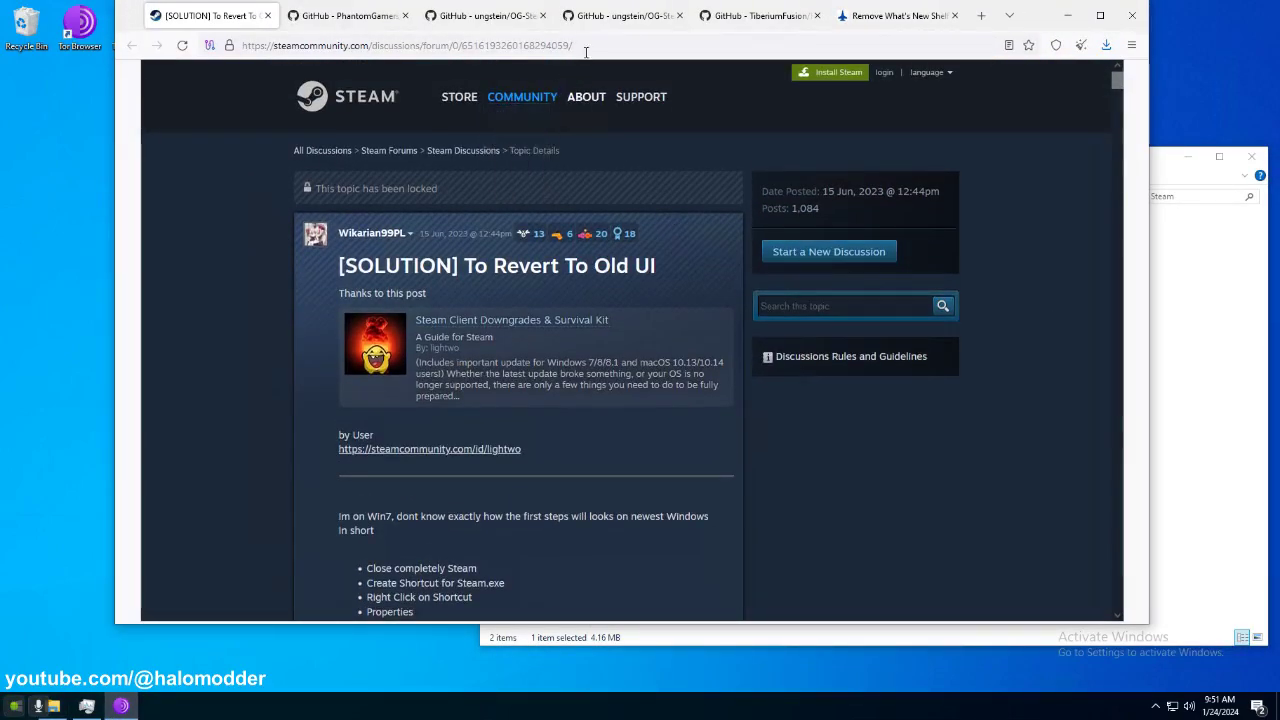
scroll(580, 225, down, 3)
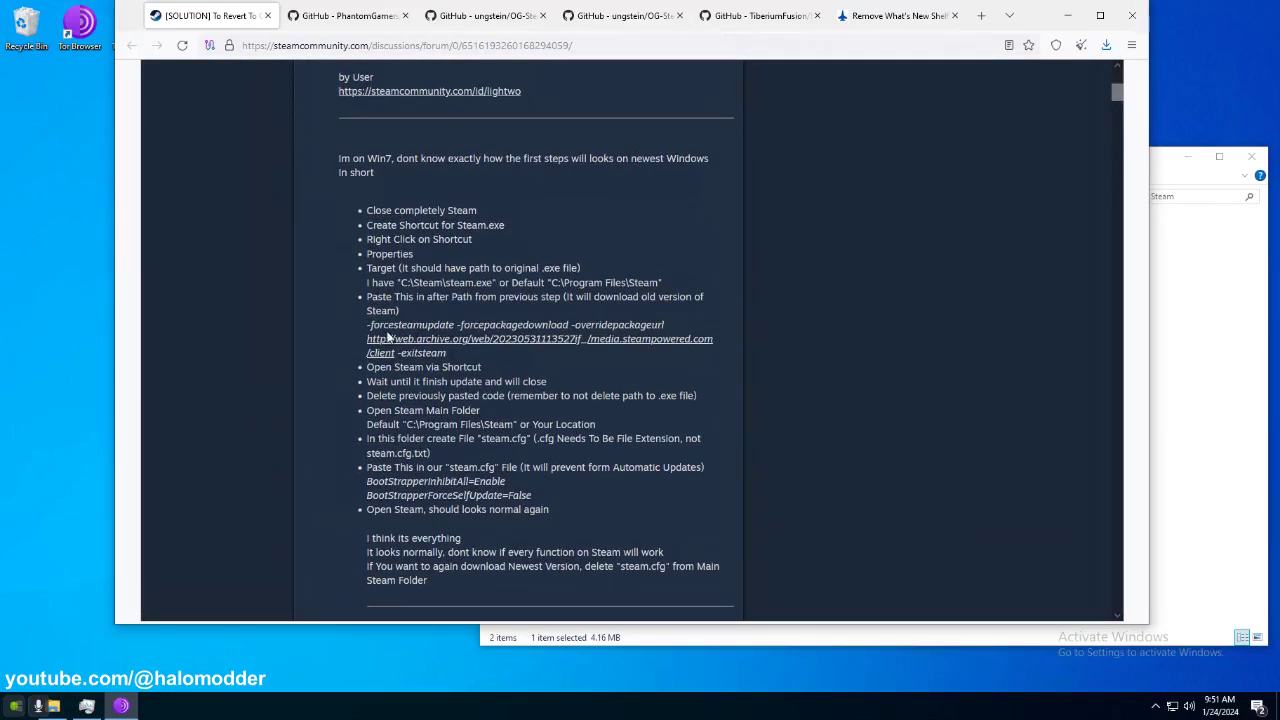
drag(367, 324, 448, 353)
key(ctrl+c)
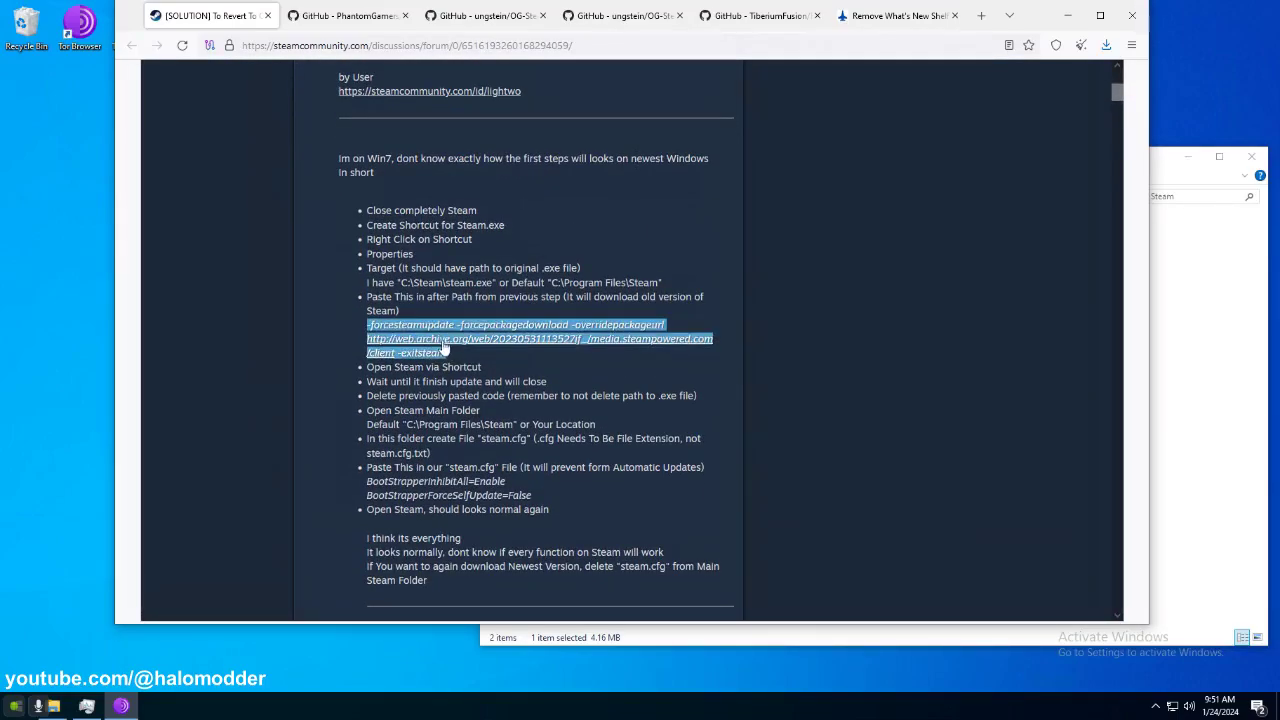
click(1068, 15)
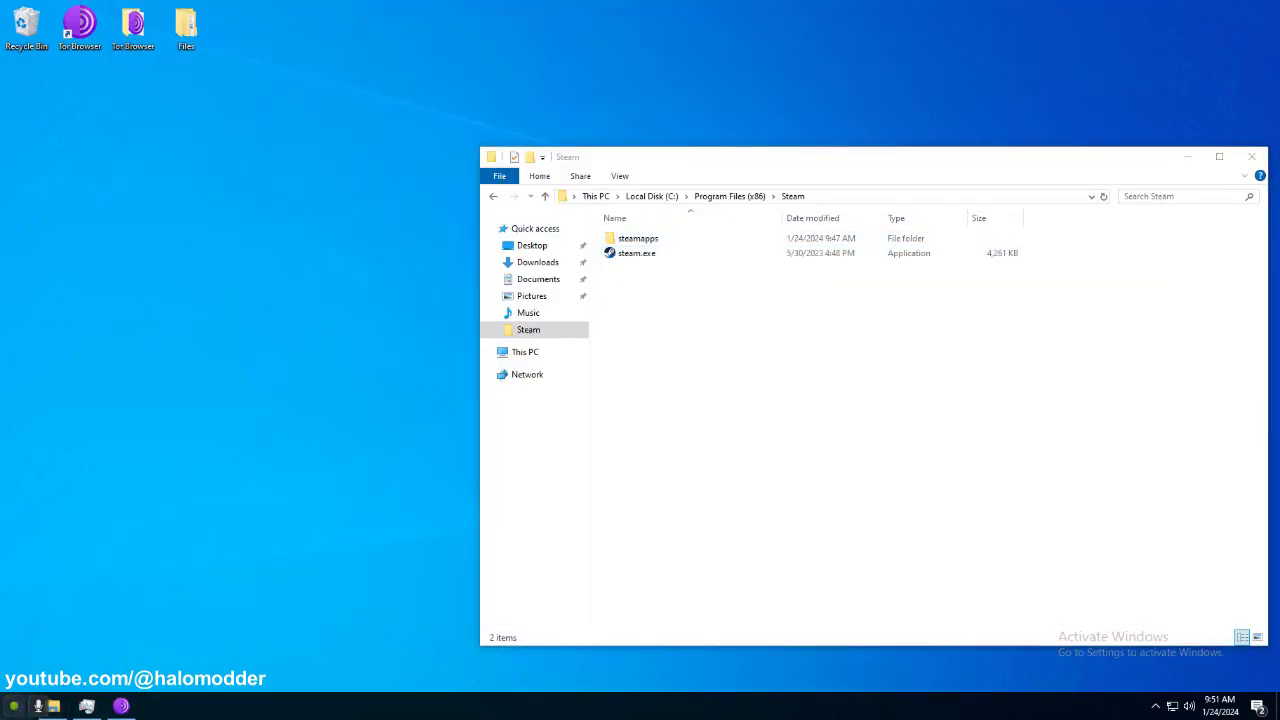
Open Notepad and paste the copied launch options into a blank document.
click(20, 705)
text(notepad)
key(Return)
key(ctrl+v)
click(163, 139)
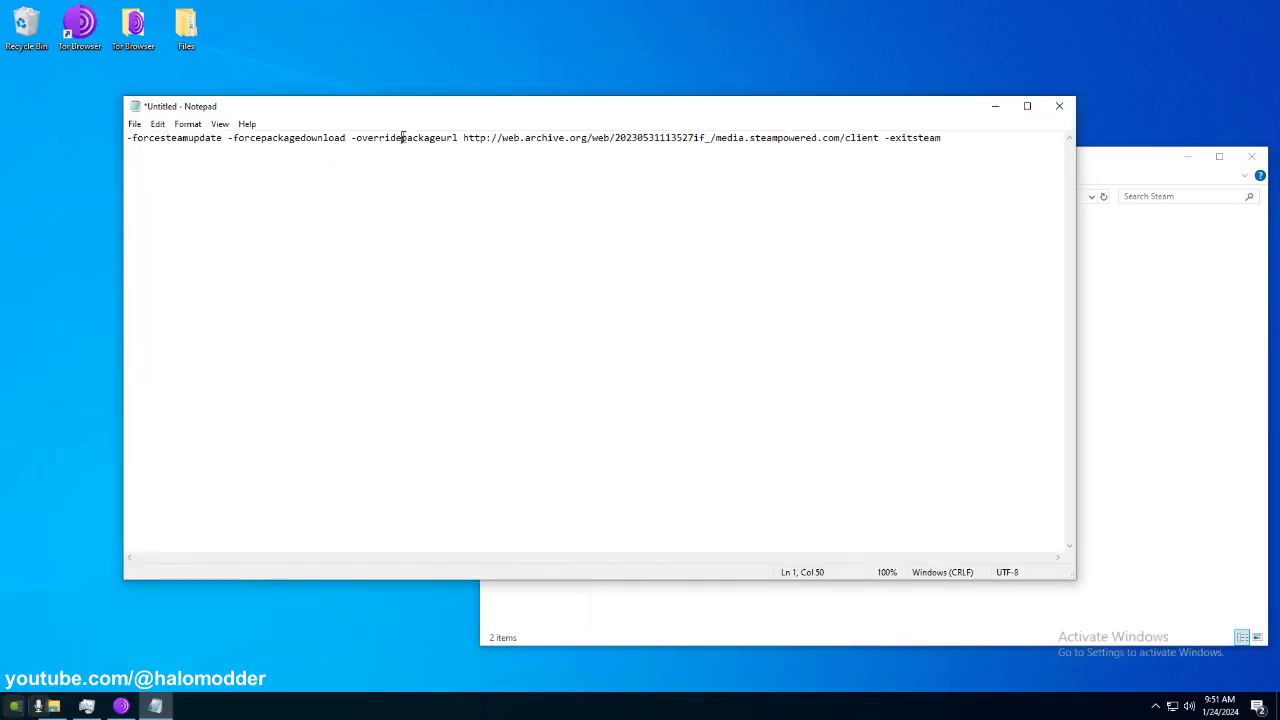
Examine the web.archive.org package URL, its date stamp and client path, and the -exitsteam option in the pasted command.
drag(464, 140, 946, 138)
click(886, 139)
click(947, 139)
drag(502, 140, 586, 136)
click(588, 138)
drag(615, 139, 692, 137)
drag(637, 138, 714, 138)
click(648, 138)
drag(842, 138, 878, 138)
click(372, 161)
Copy the entire command from Notepad and create a shortcut to steam.exe in the Steam folder.
key(ctrl+a)
key(ctrl+c)
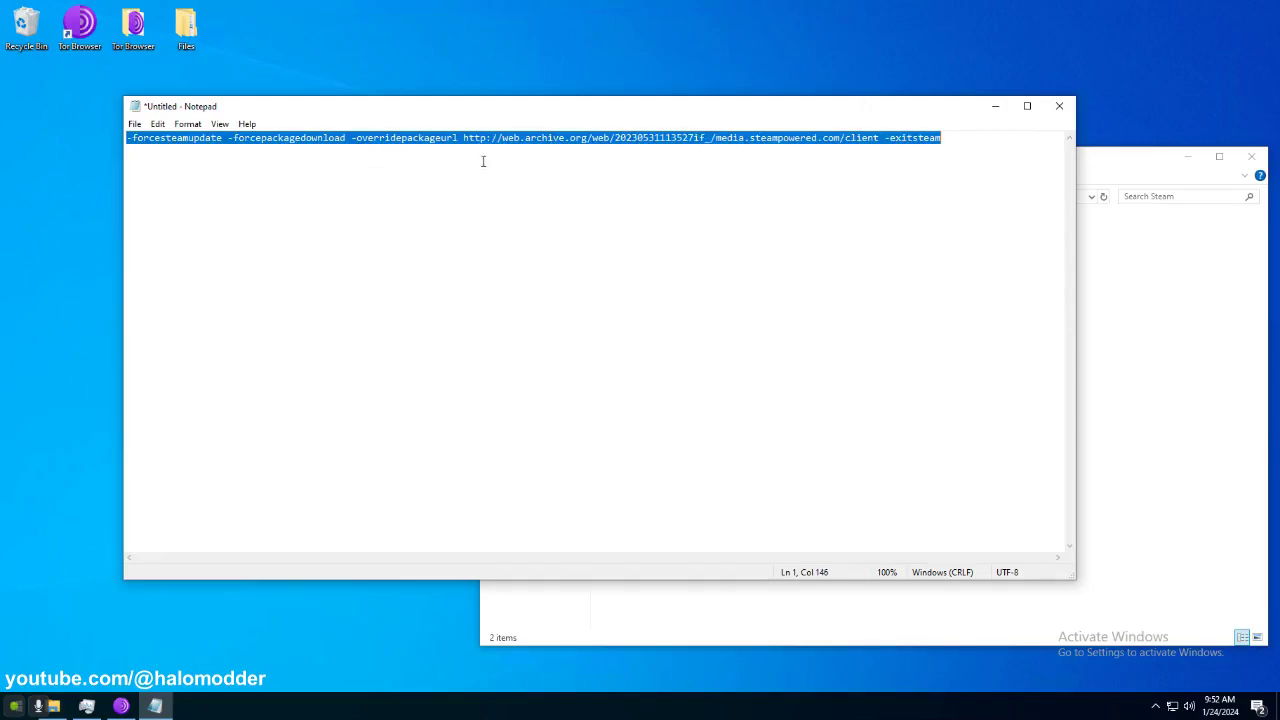
click(1168, 307)
right_click(610, 253)
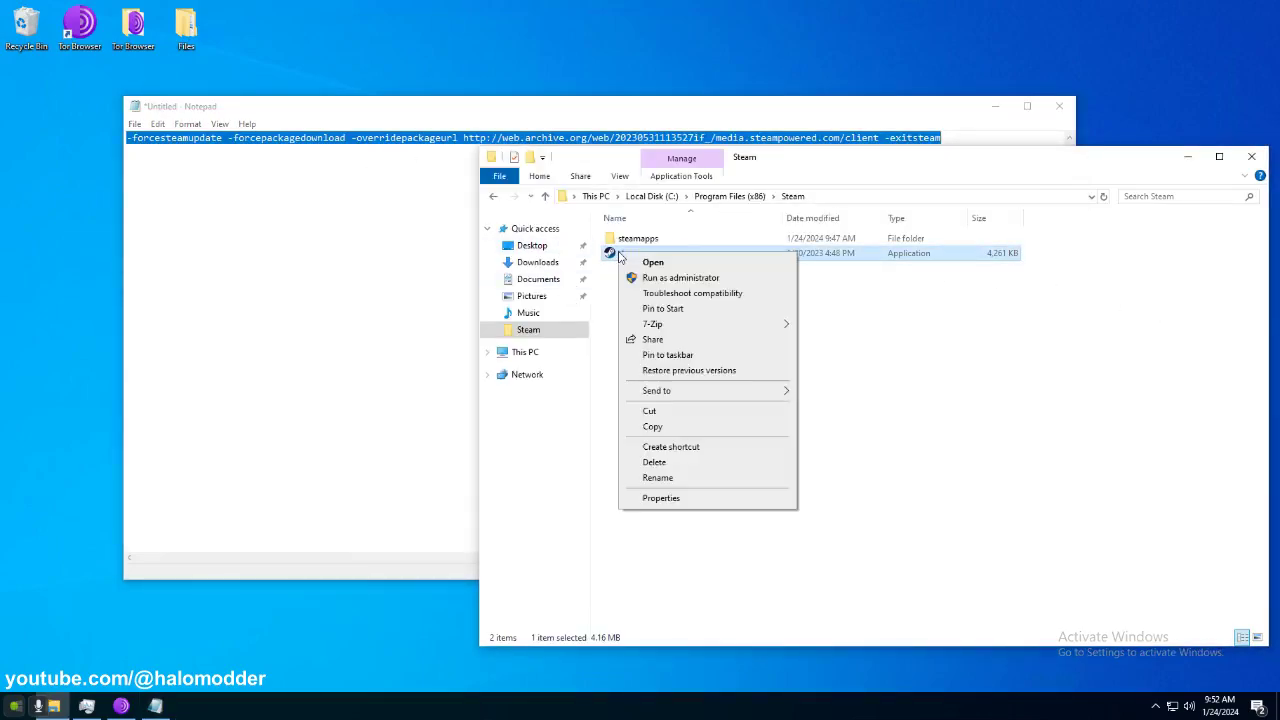
click(670, 446)
Rename the new steam.exe shortcut as "steam.exe - downgrade".
click(657, 268)
key(F2)
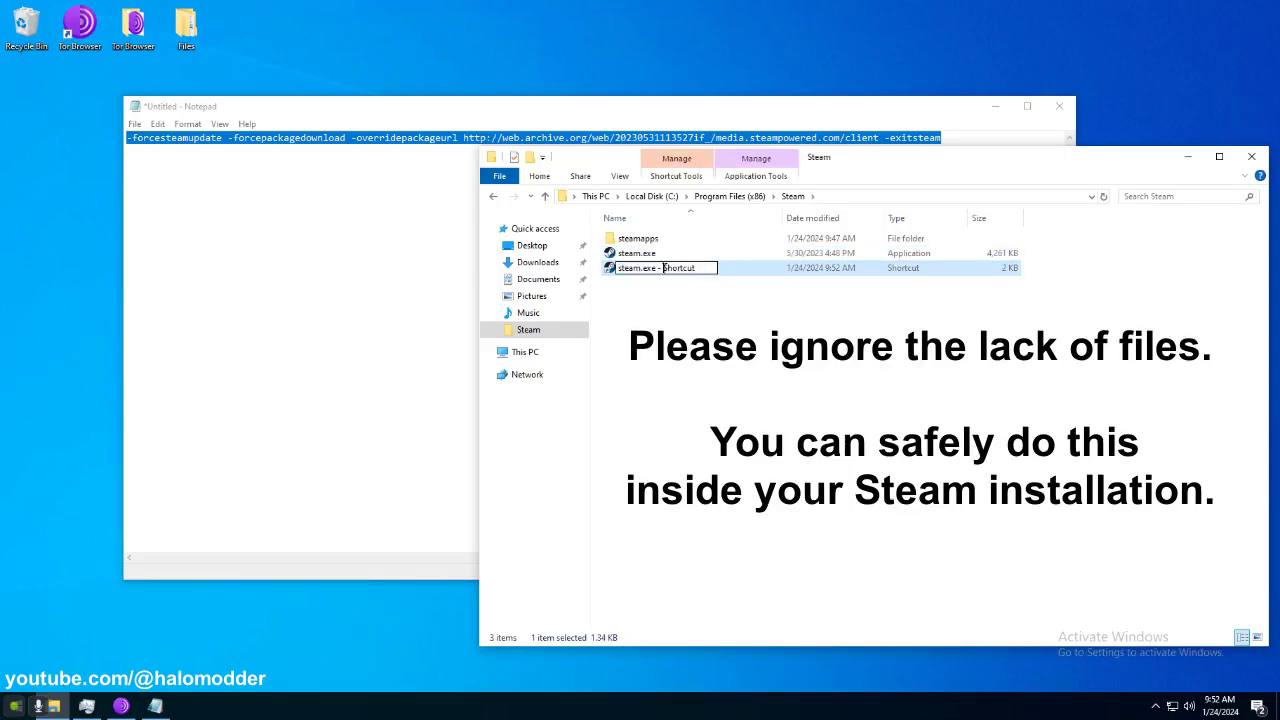
drag(662, 268, 716, 268)
text(downgrade)
key(Return)
Append a space and the copied downgrade command to the downgrade shortcut's target path and save its properties.
right_click(716, 270)
click(757, 514)
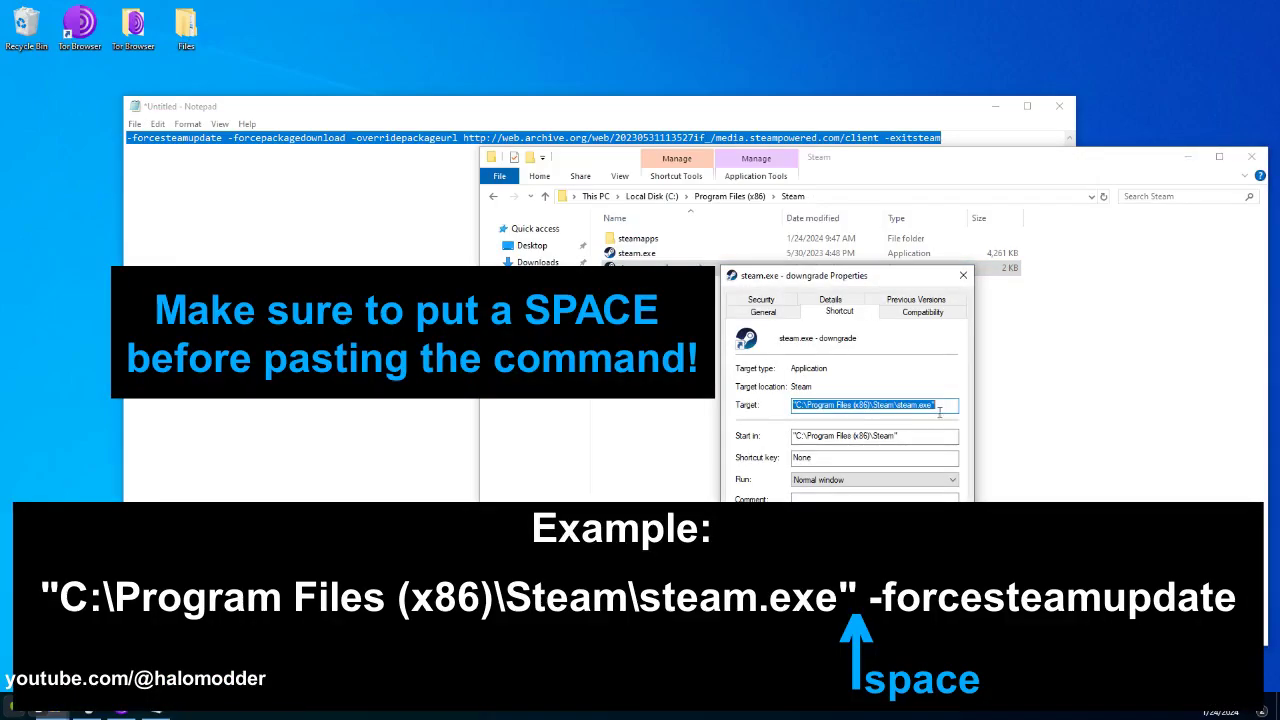
click(940, 411)
key(ctrl+v)
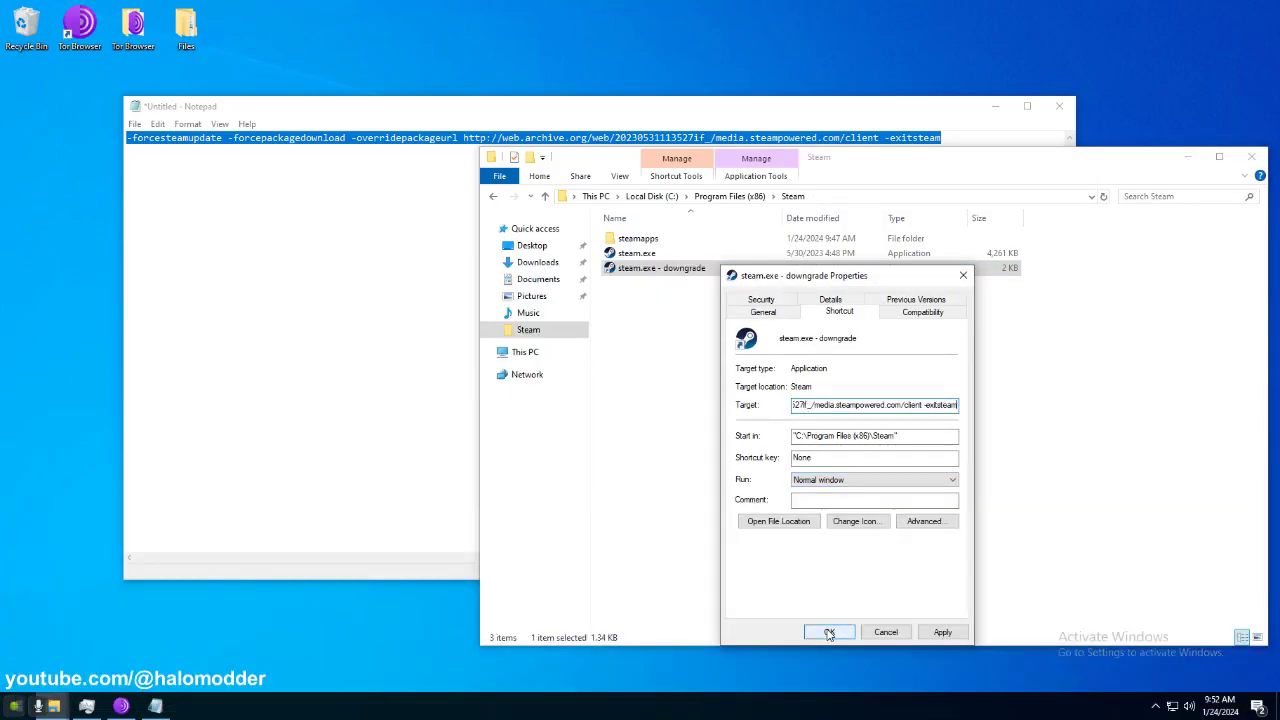
click(826, 633)
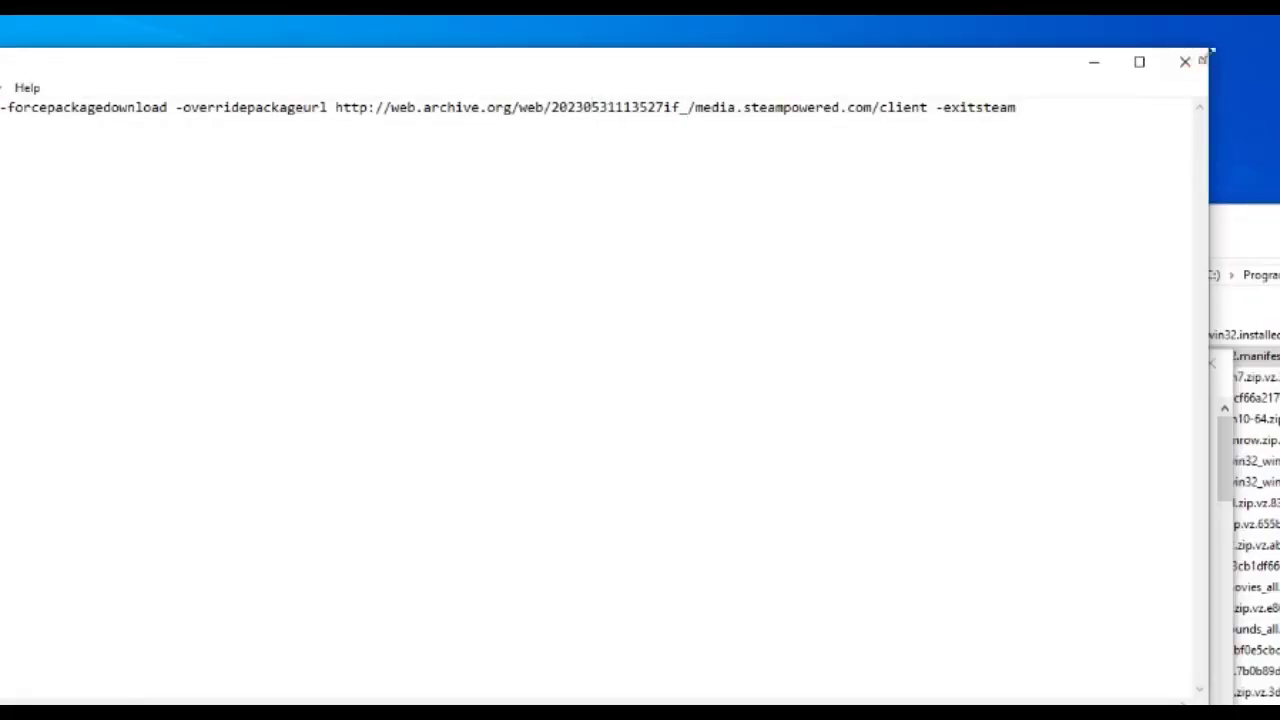
Close Notepad and run the "steam.exe - downgrade" shortcut to update Steam, moving the updater window clear of the folder window.
click(1185, 62)
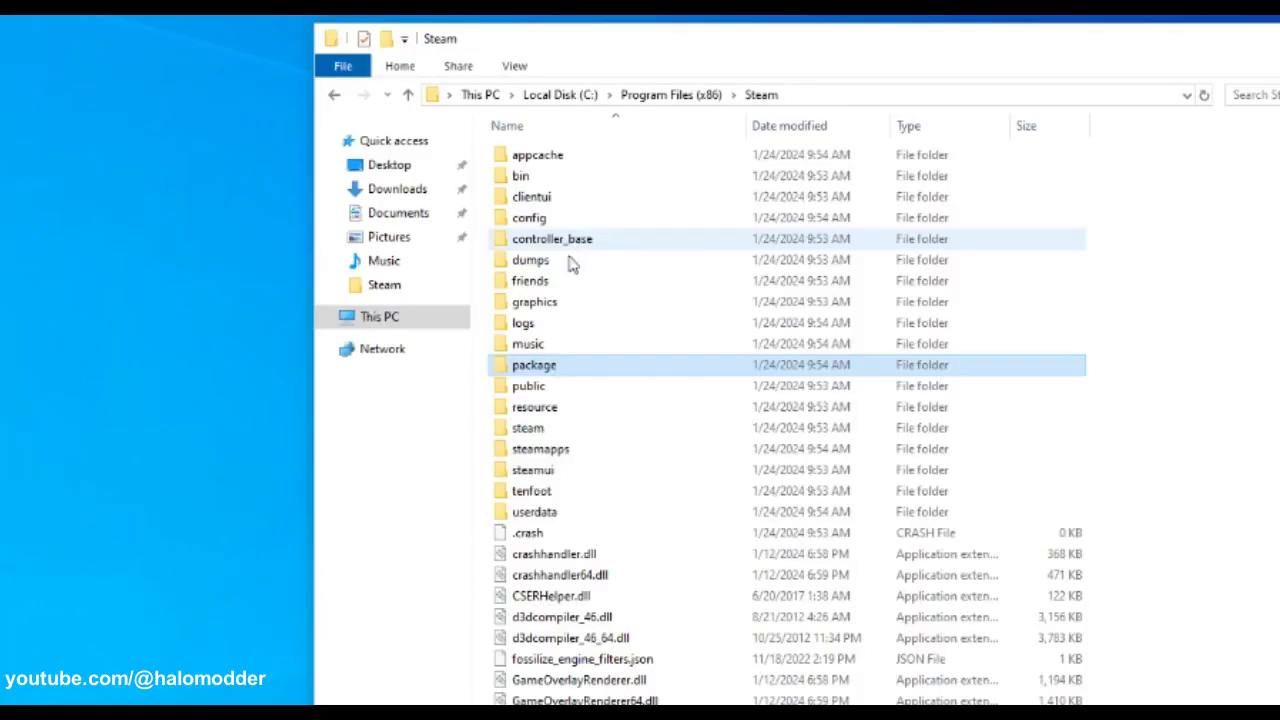
scroll(657, 486, down, 12)
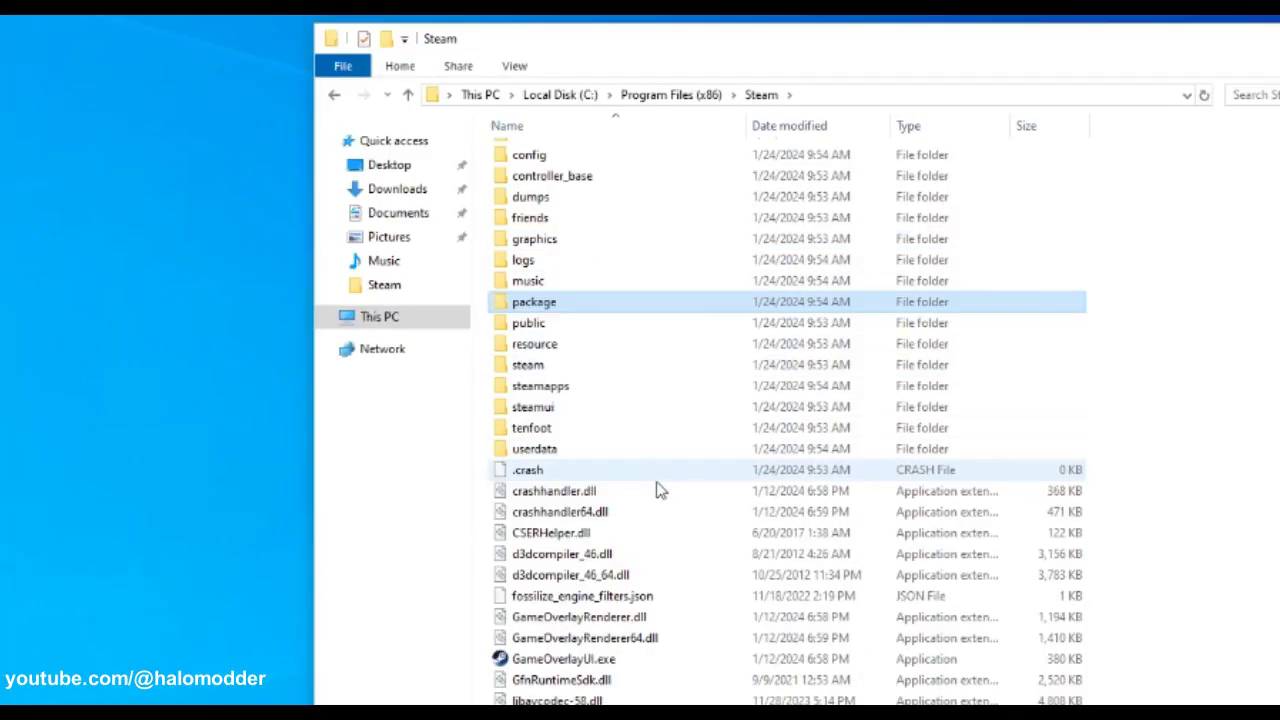
click(598, 330)
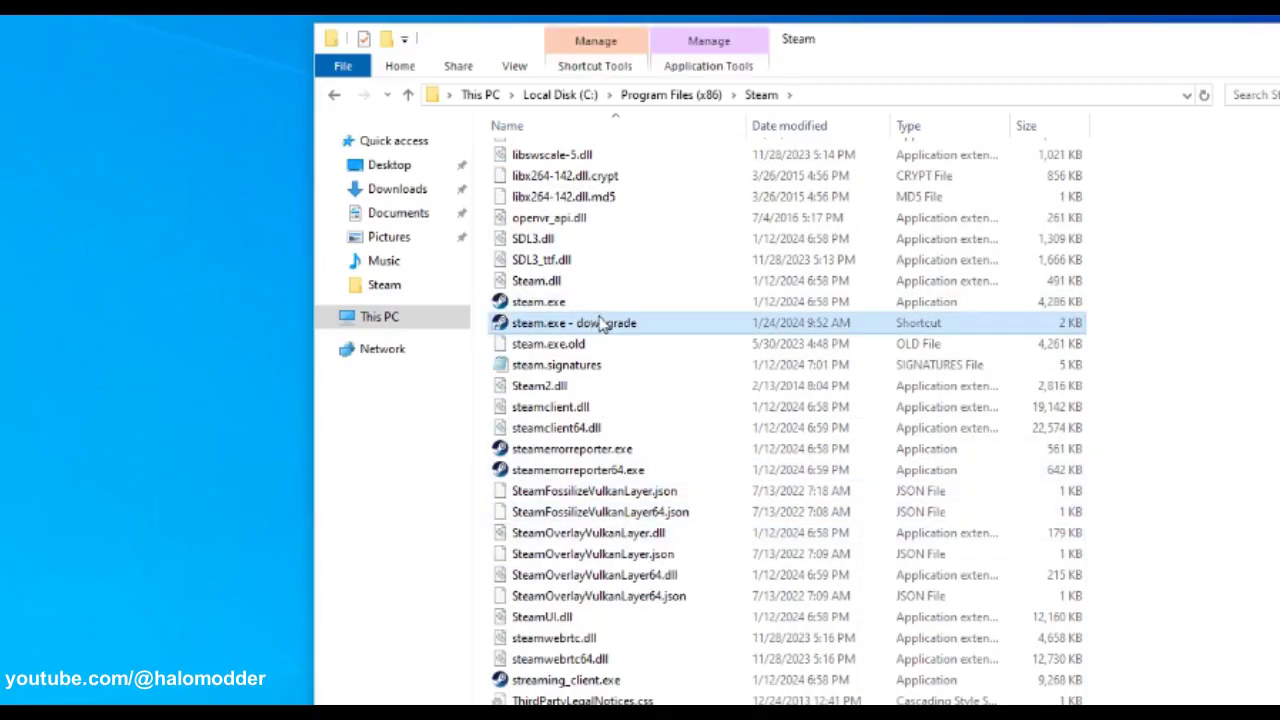
scroll(673, 335, up, 7)
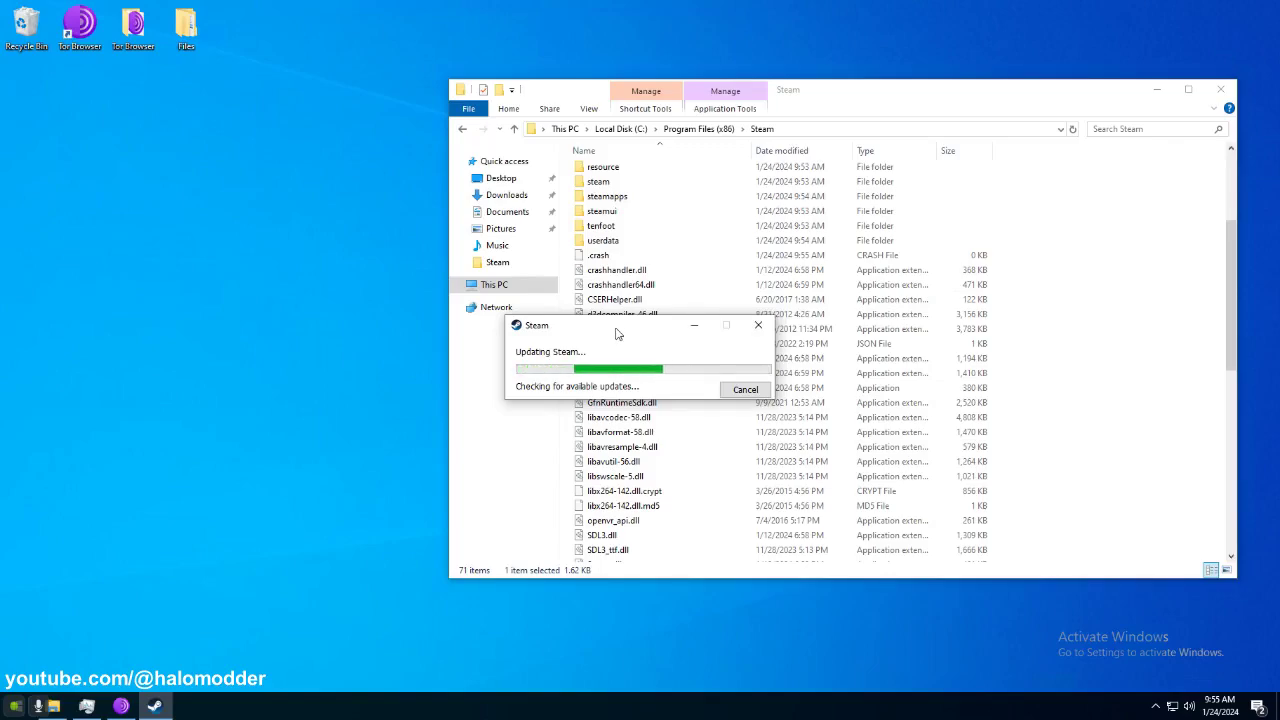
drag(611, 328, 248, 293)
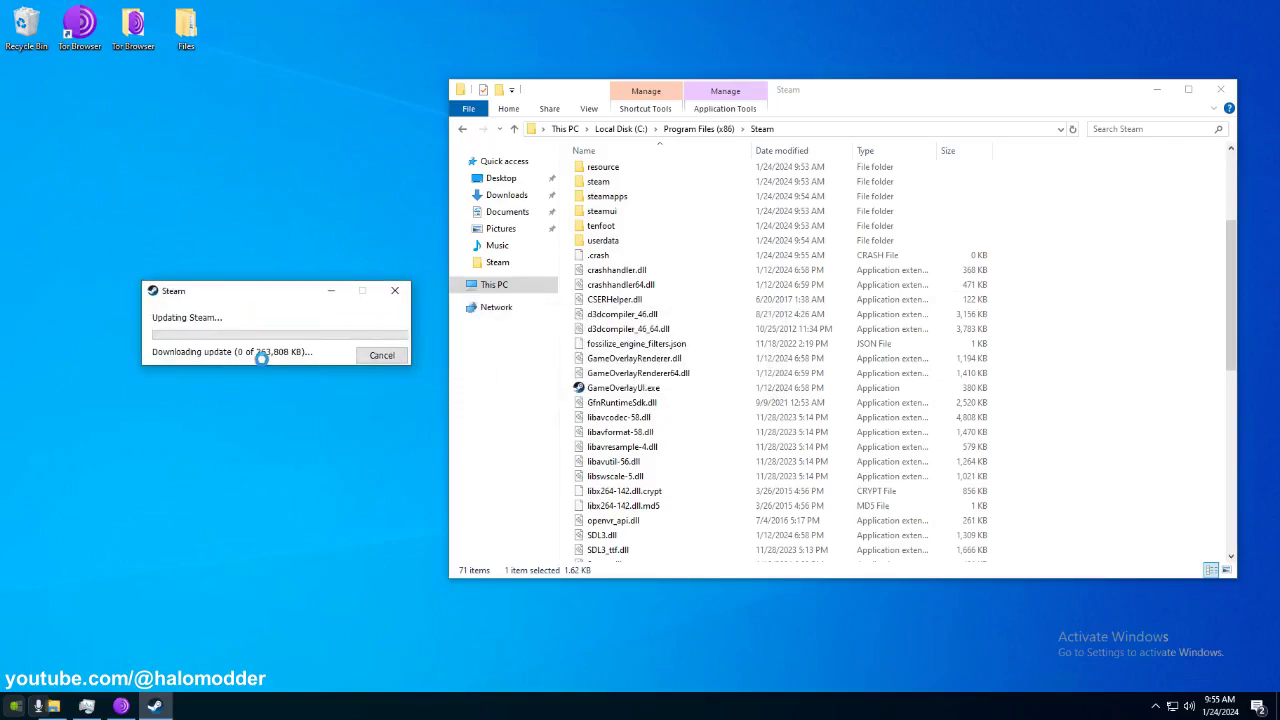
scroll(1208, 395, down, 3)
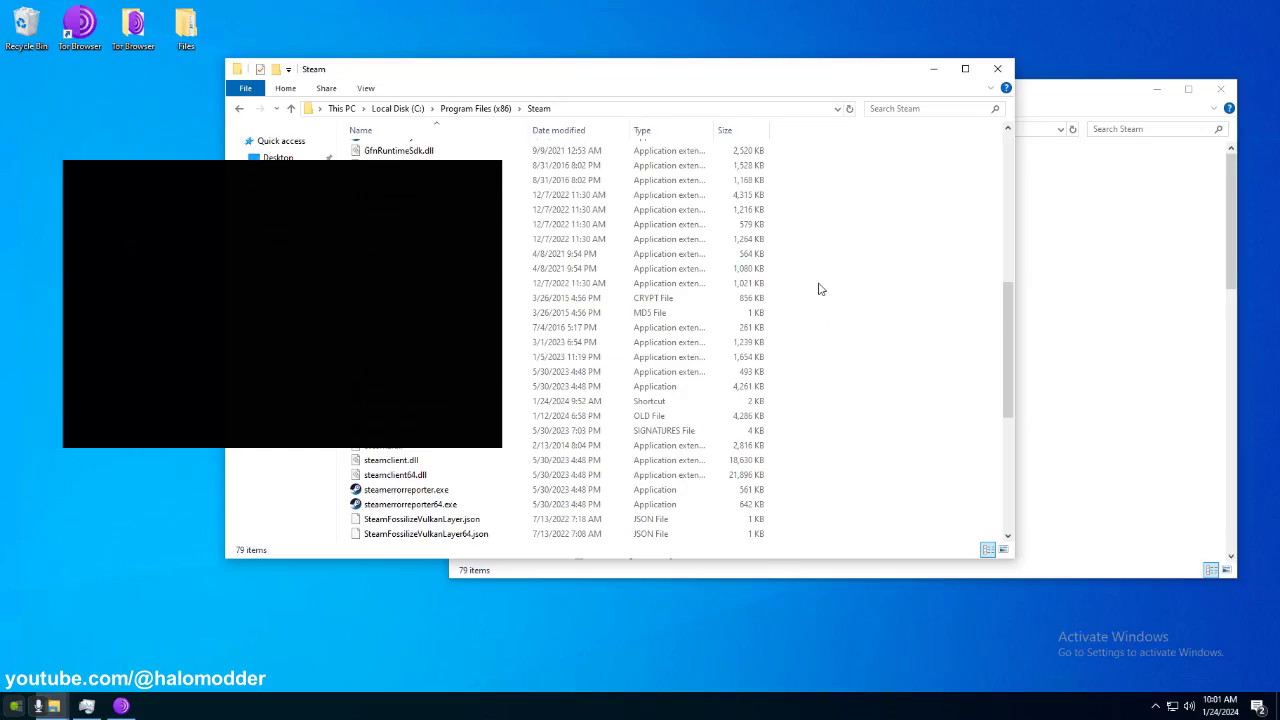
Create a text document in the Steam folder and name it steam.cfg, replacing the .txt extension.
right_click(819, 285)
mouse_move(875, 438)
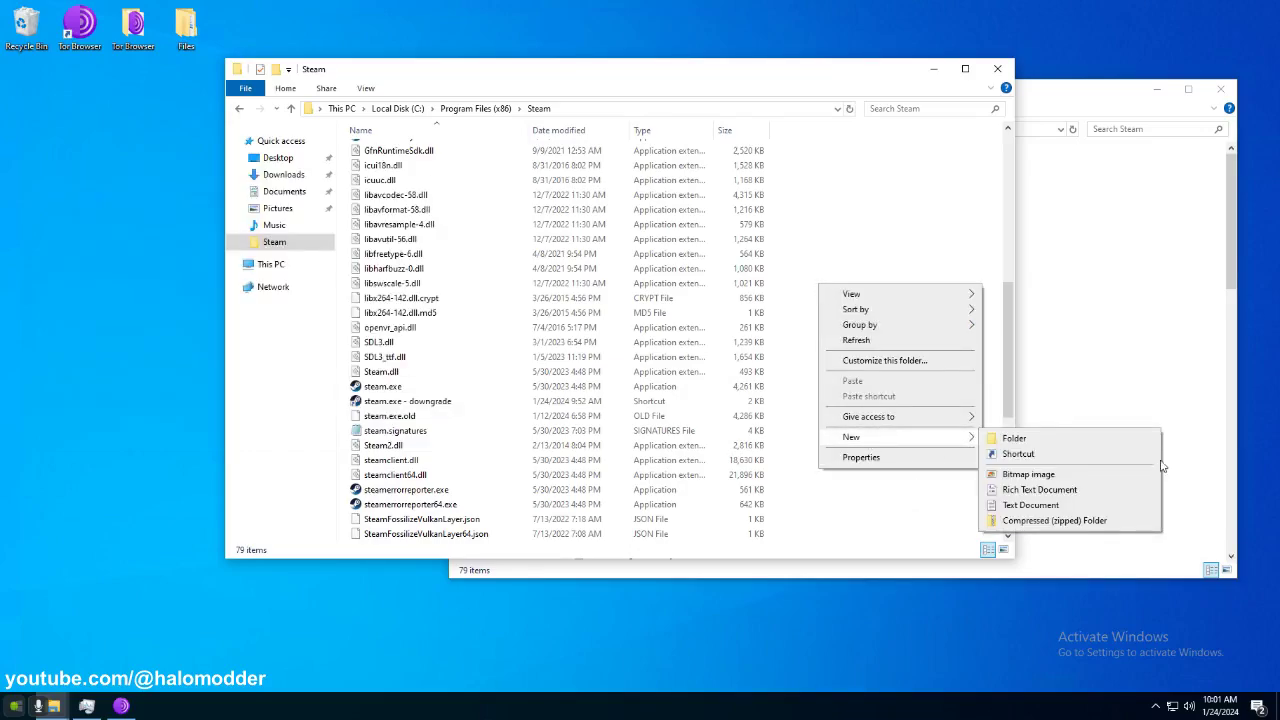
click(1027, 505)
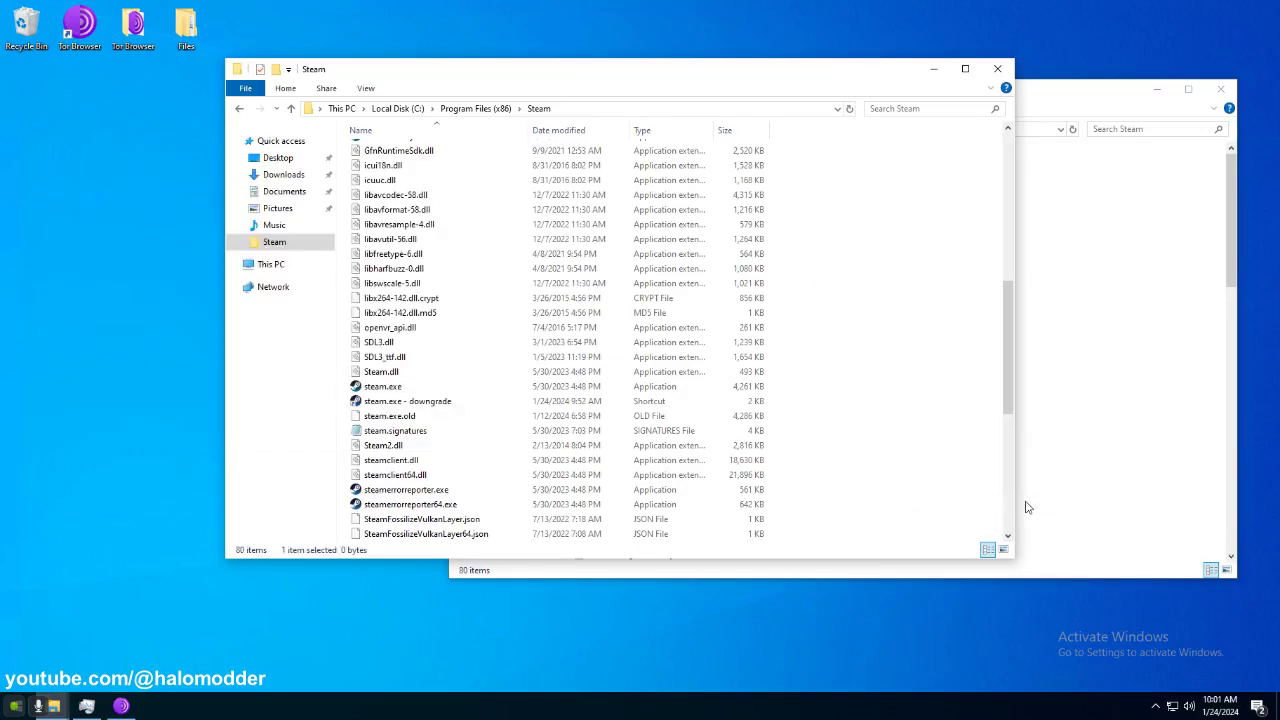
text(steam.cfg)
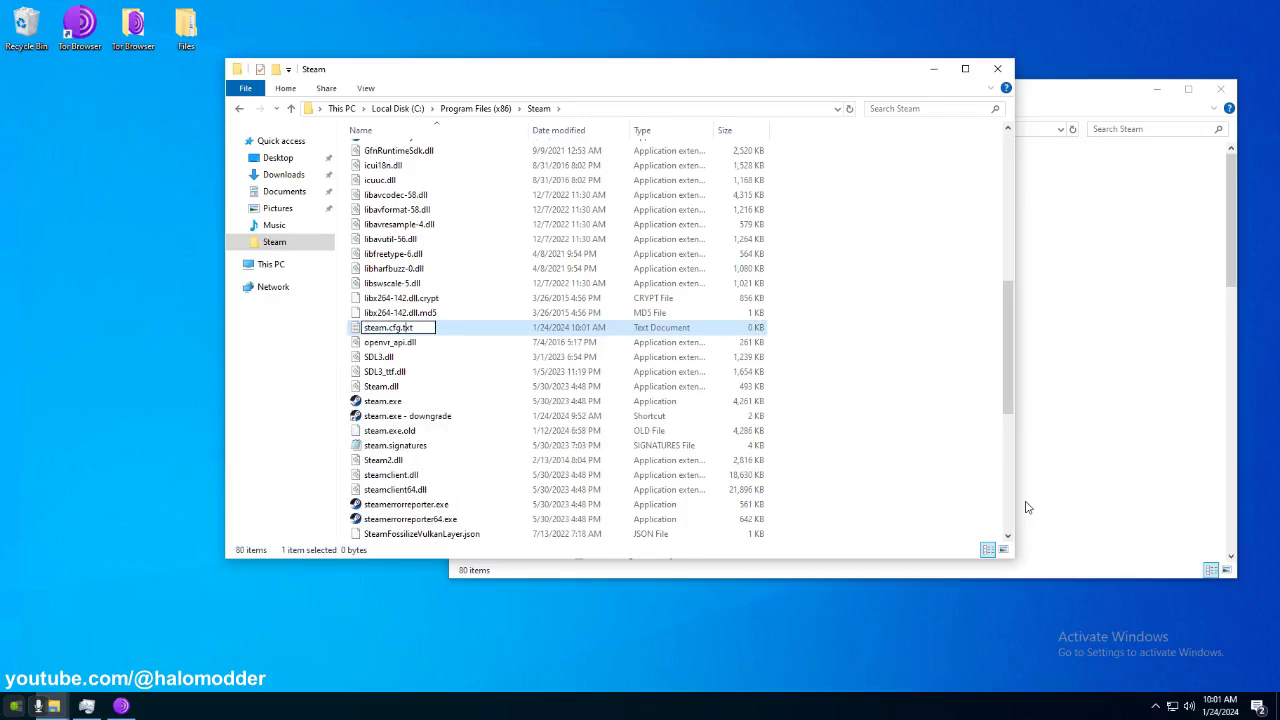
key(Delete)
key(Delete)
key(Delete)
key(Delete)
key(Return)
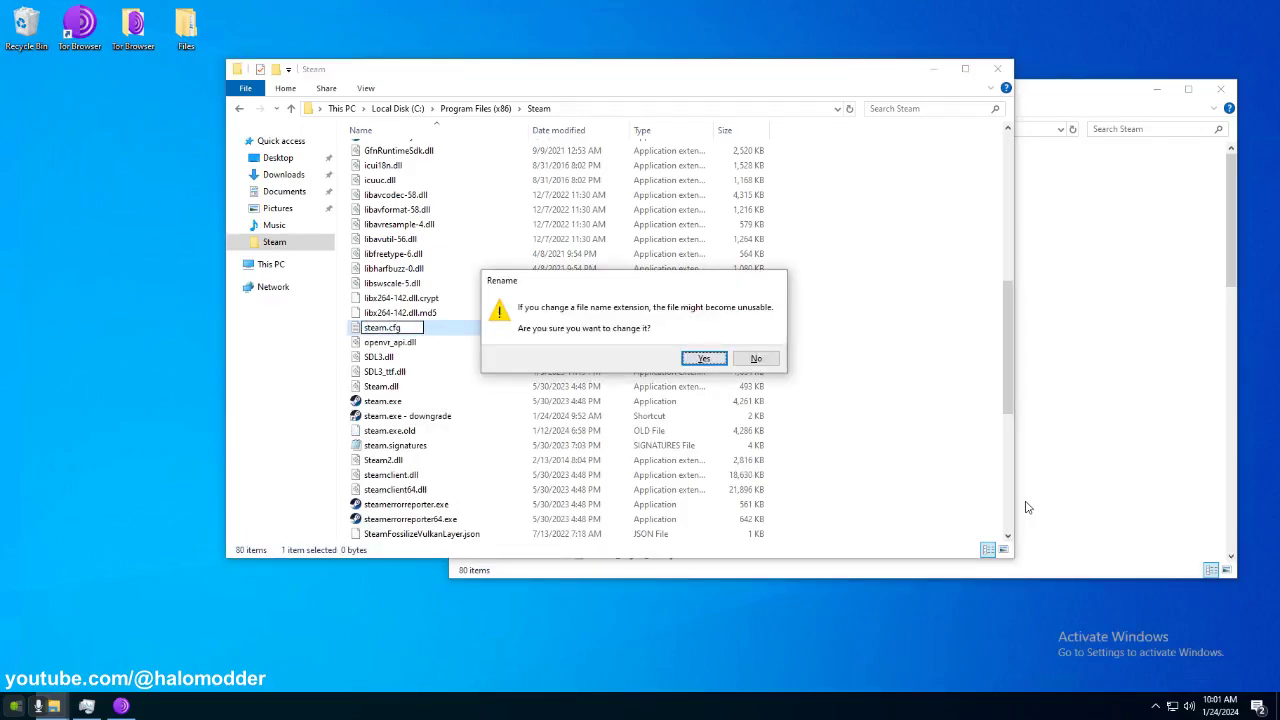
key(Return)
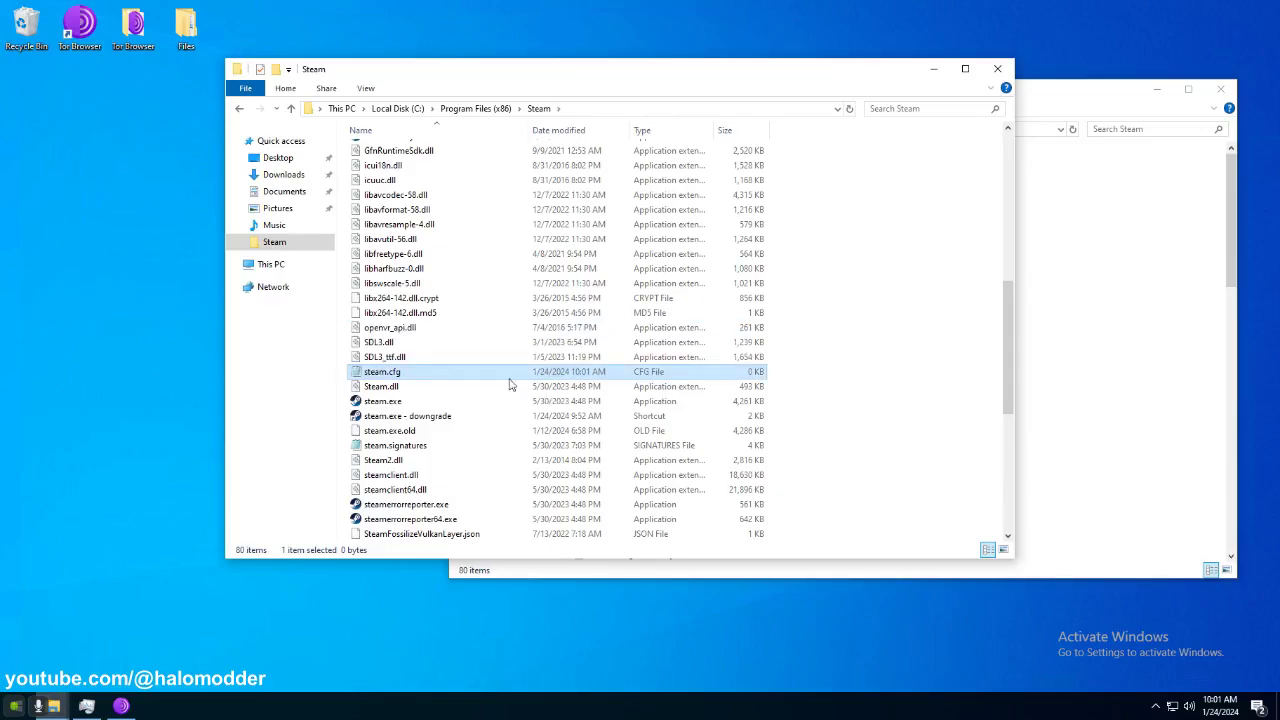
Open steam.cfg for editing in Notepad and move its window up so it is fully on screen.
right_click(401, 373)
click(428, 401)
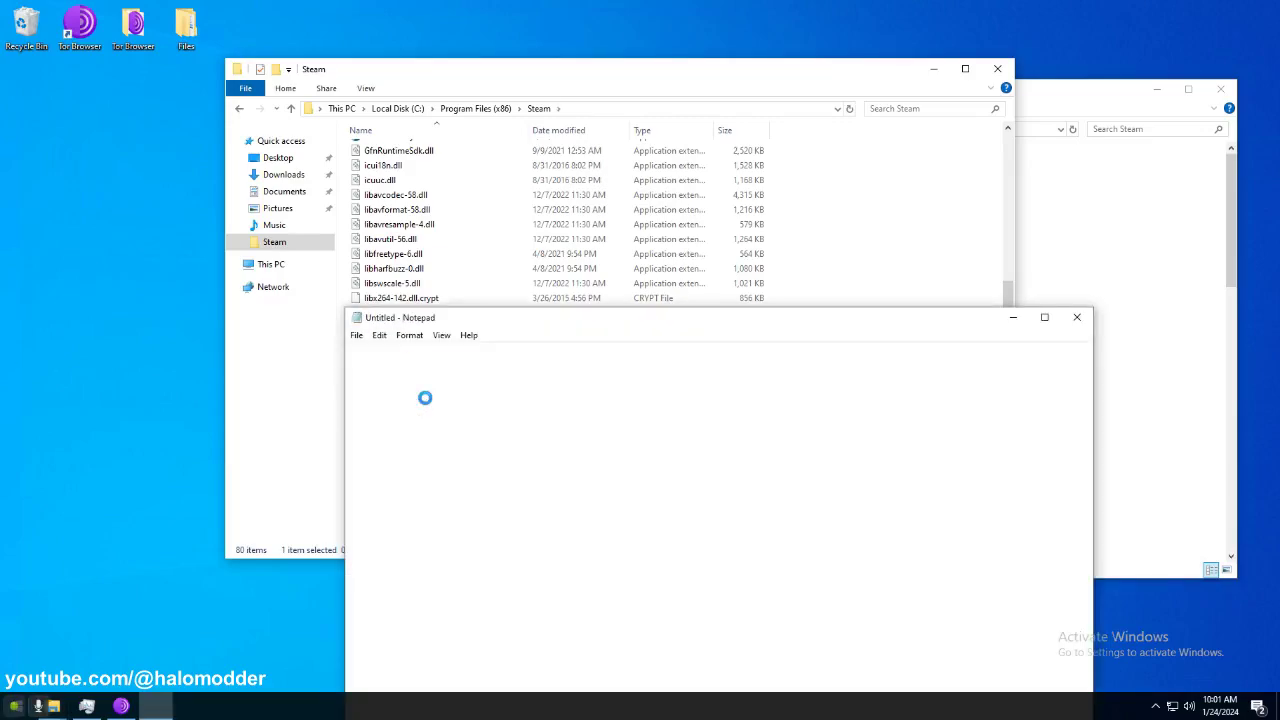
drag(486, 318, 569, 158)
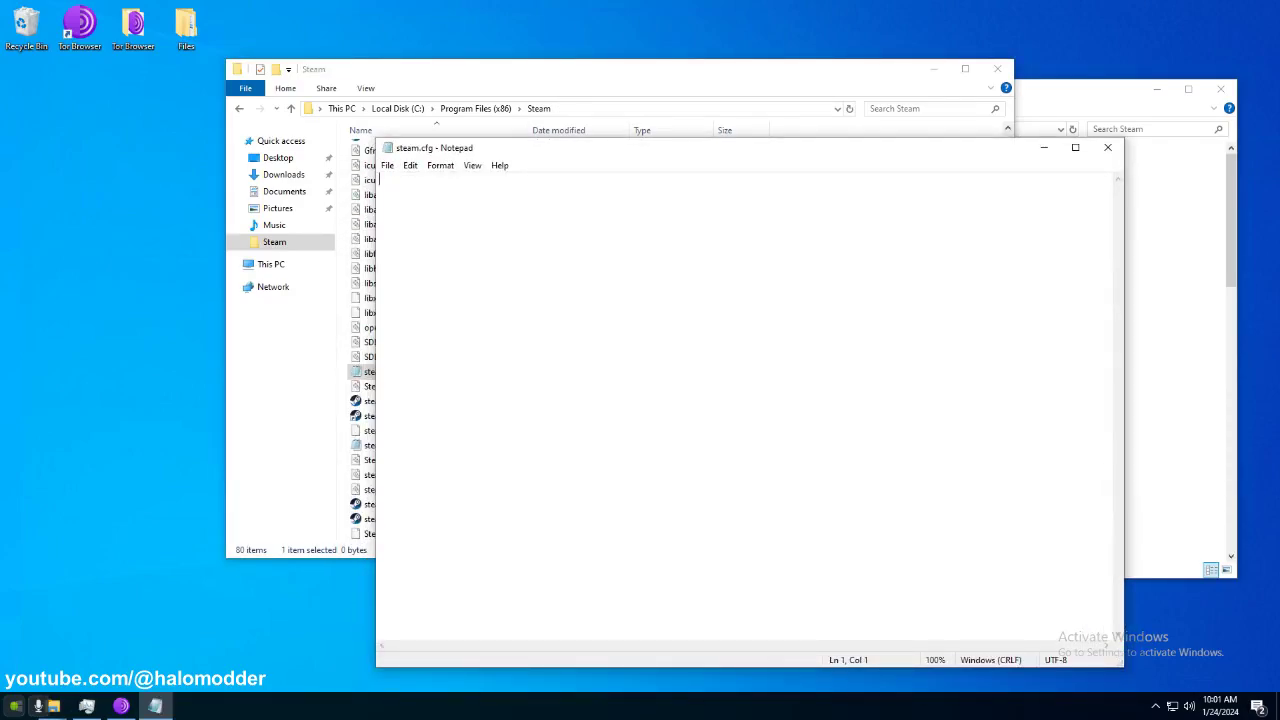
Copy the lines BootStrapperInhibitAll=Enable and BootStrapperForceSelfUpdate=False from the Steam discussion in Tor Browser into steam.cfg.
click(121, 706)
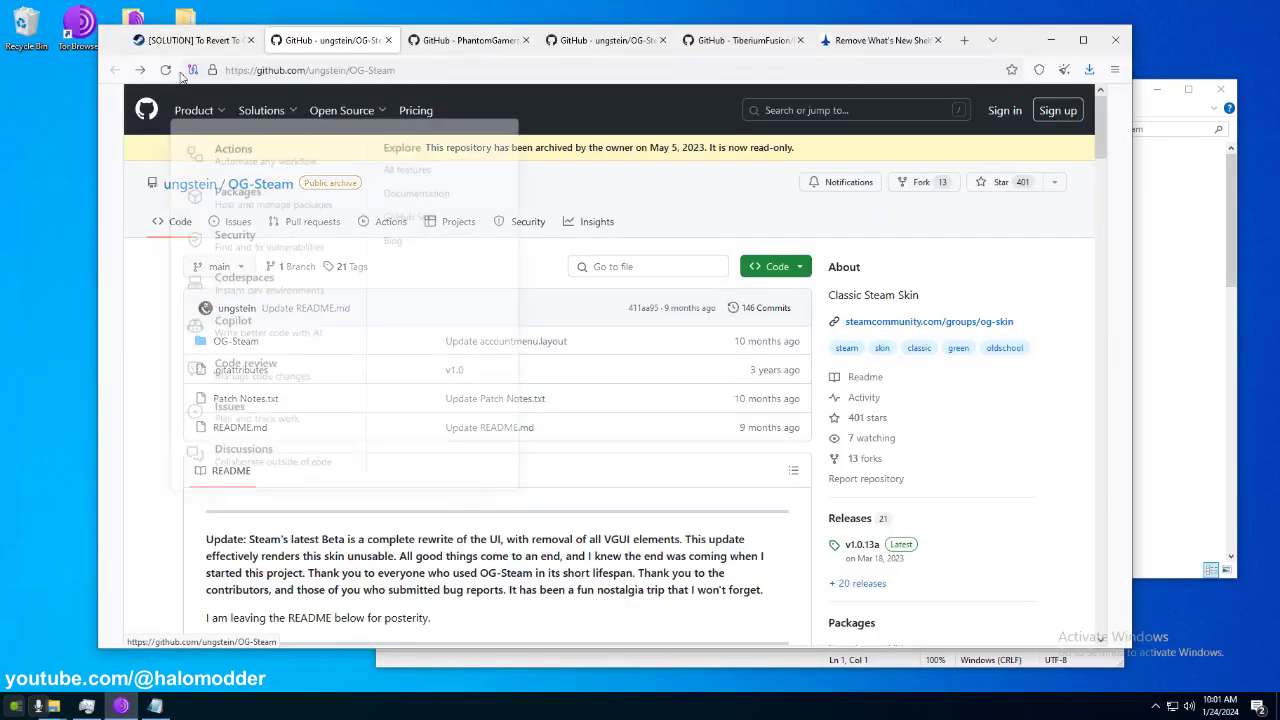
click(175, 50)
drag(543, 527, 343, 512)
key(ctrl+c)
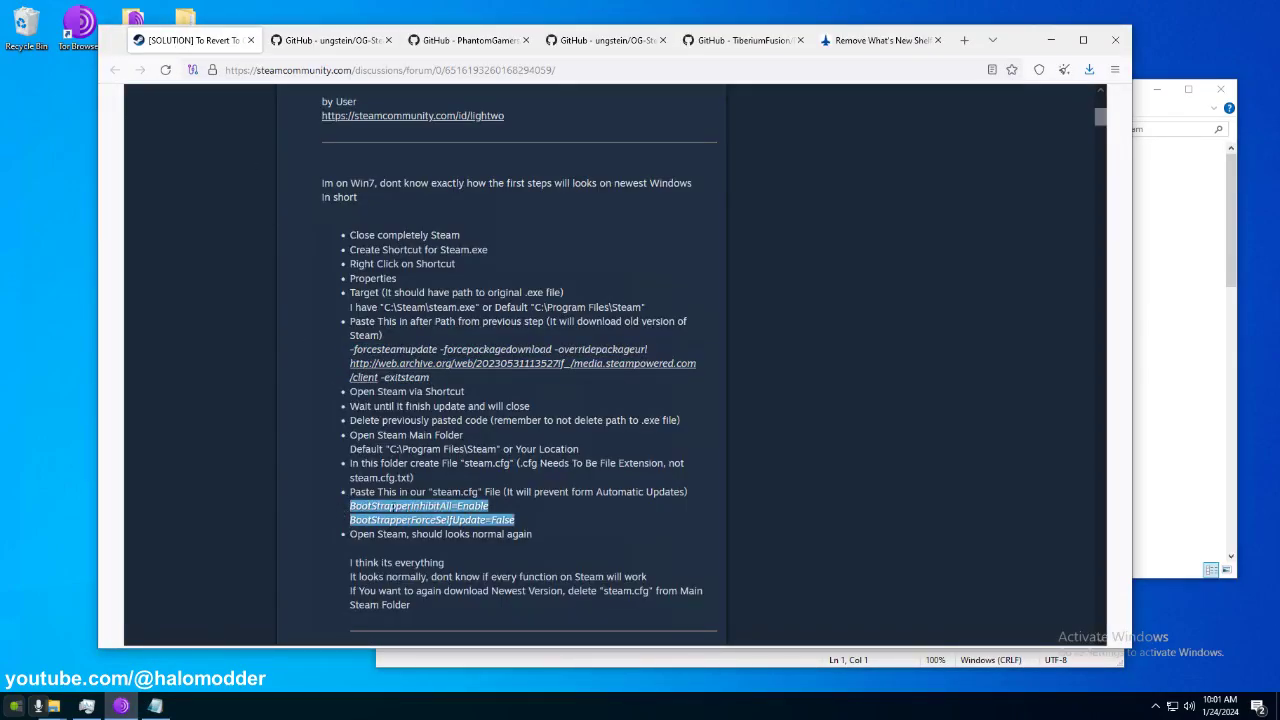
click(1051, 40)
key(ctrl+v)
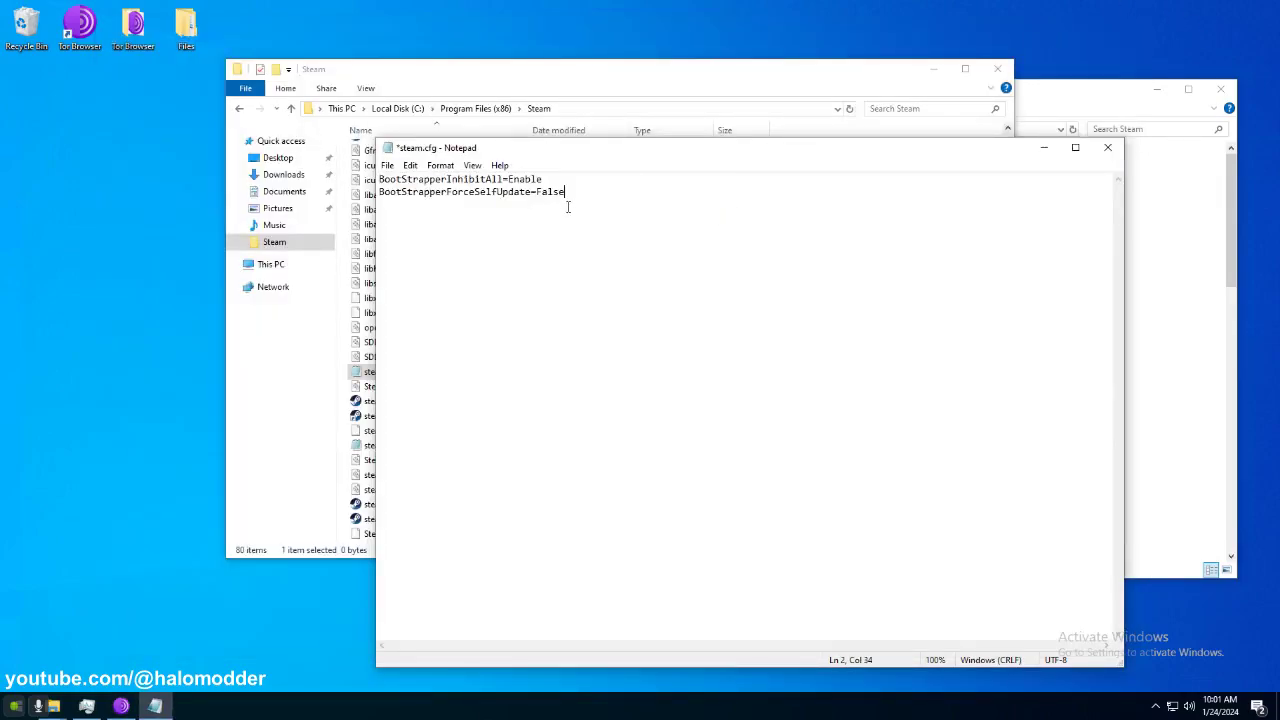
triple_click(418, 178)
click(514, 178)
triple_click(432, 191)
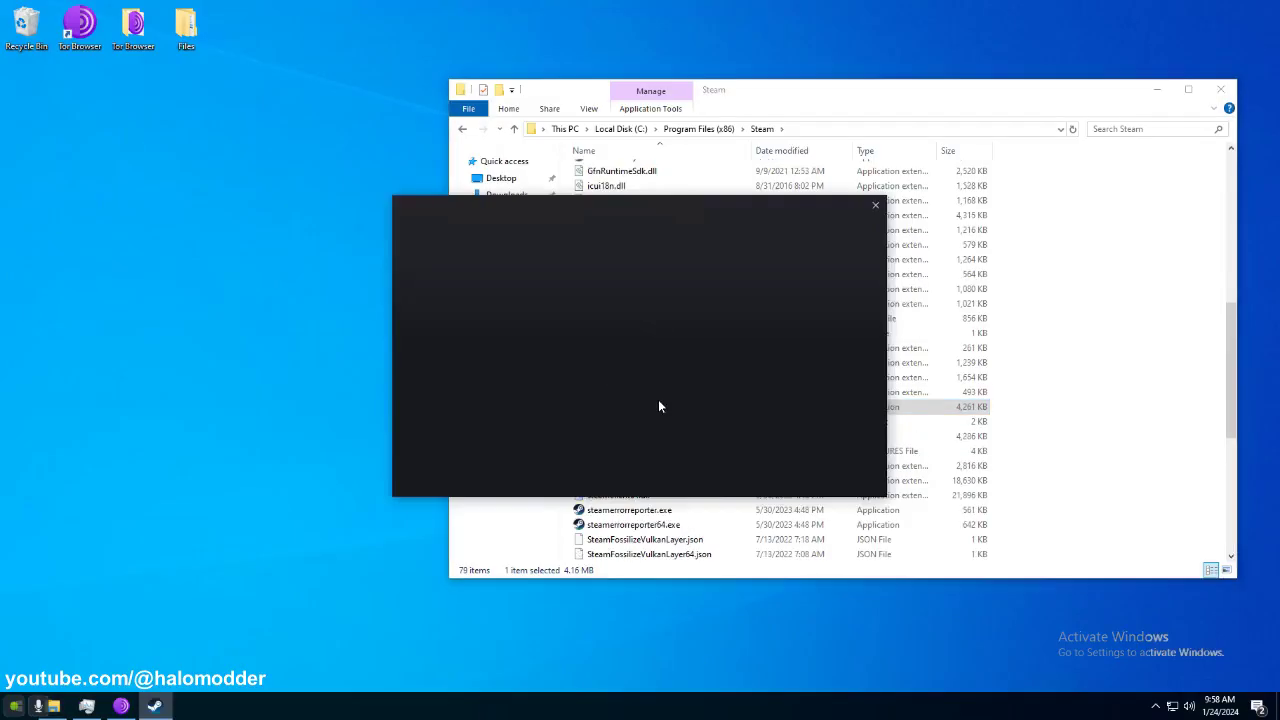
Enter the account password in the Steam login window and sign in.
click(578, 350)
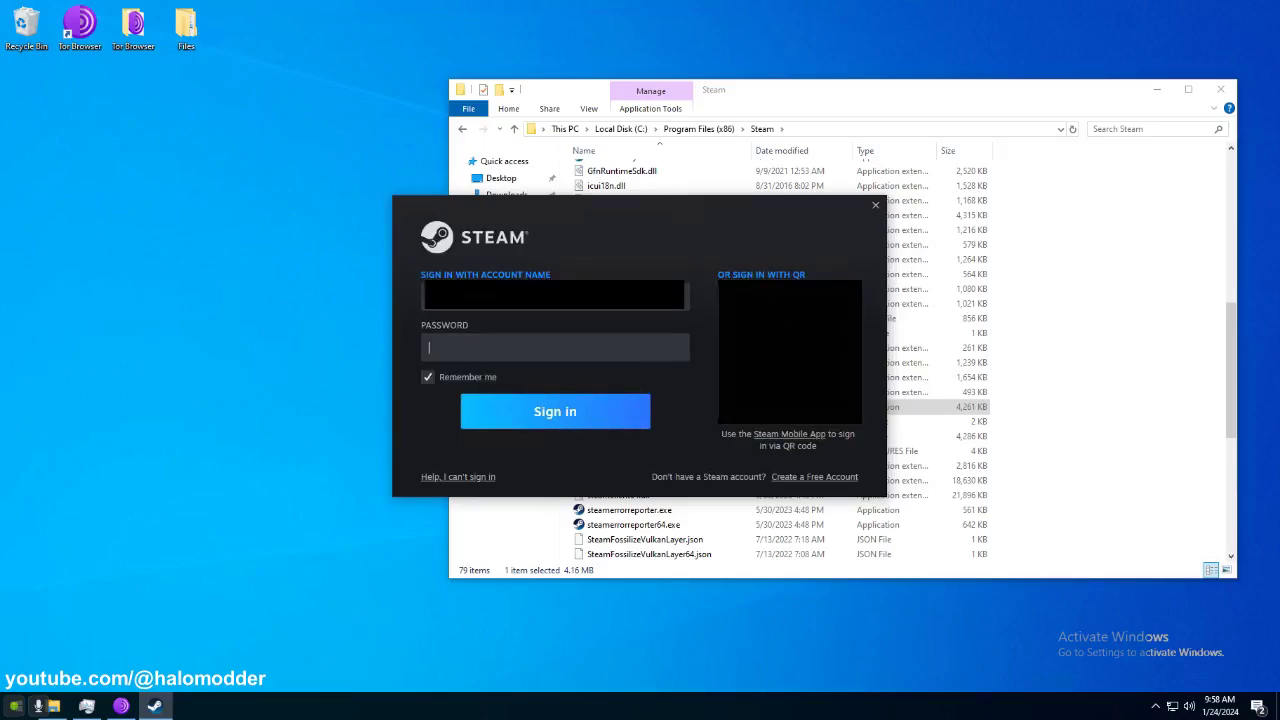
key(ctrl+v)
click(508, 410)
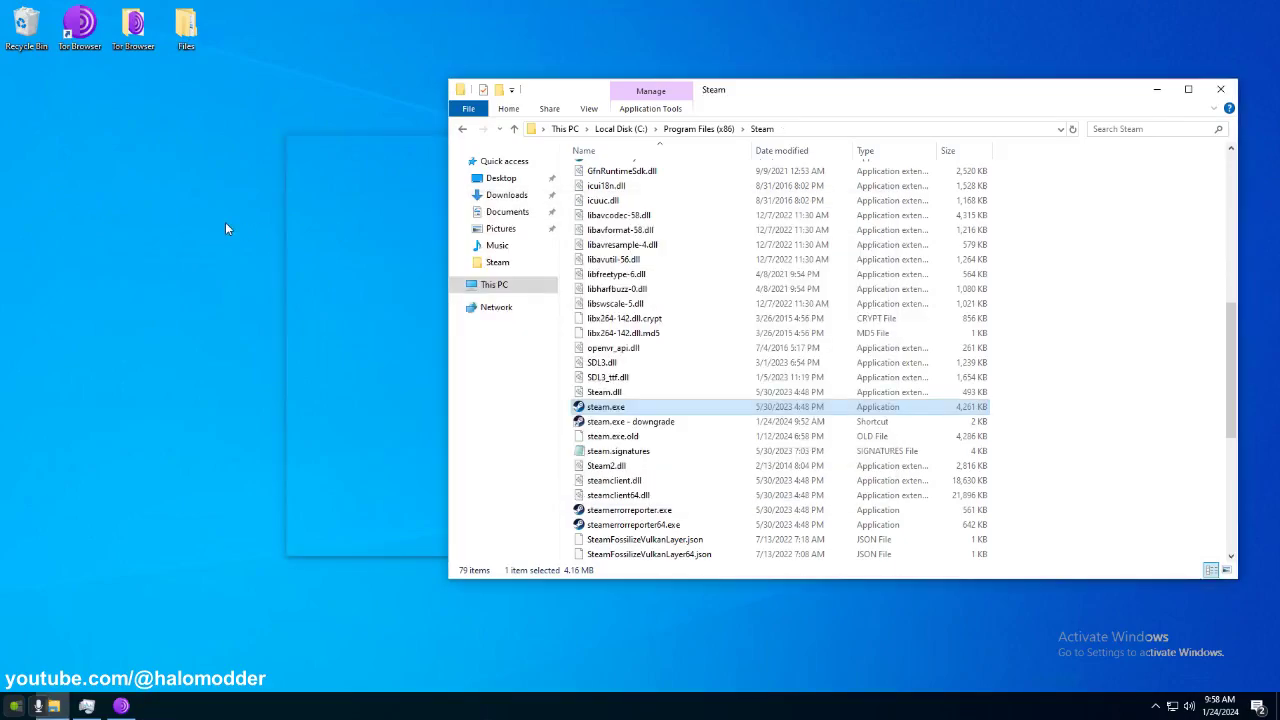
click(370, 190)
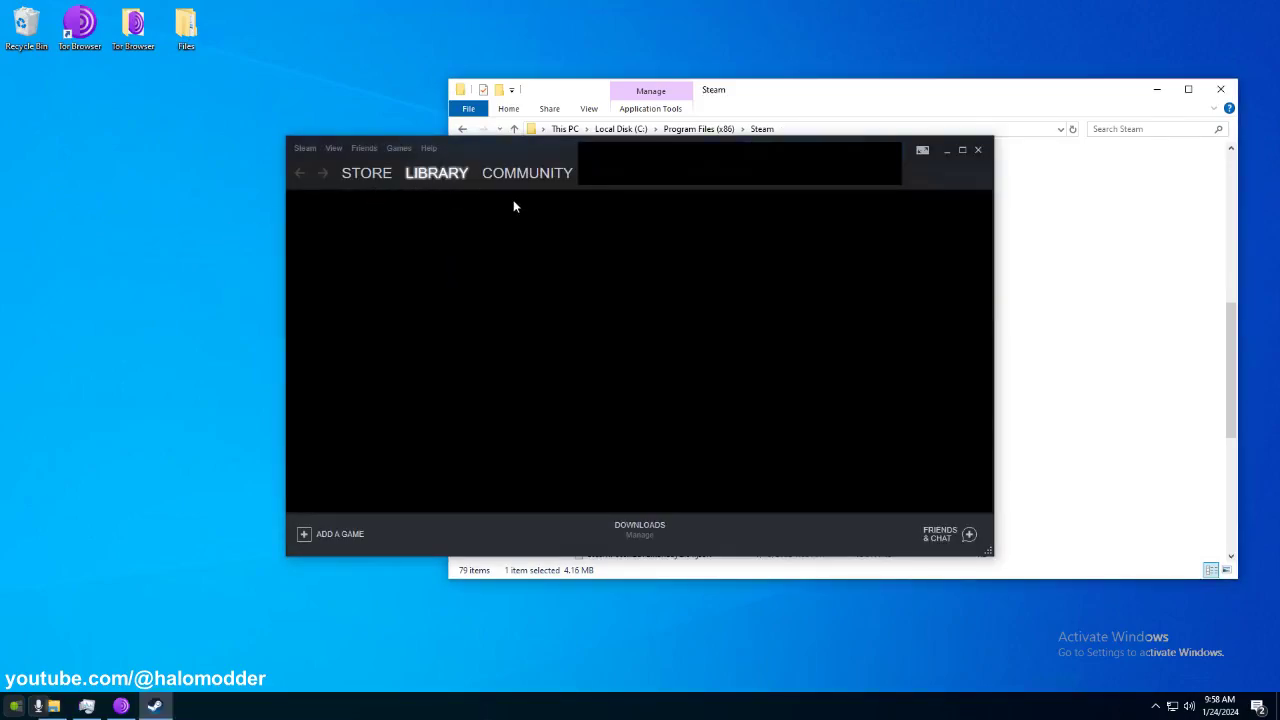
Check the client's build date in the About Steam information and dismiss the friends window.
drag(500, 147, 391, 150)
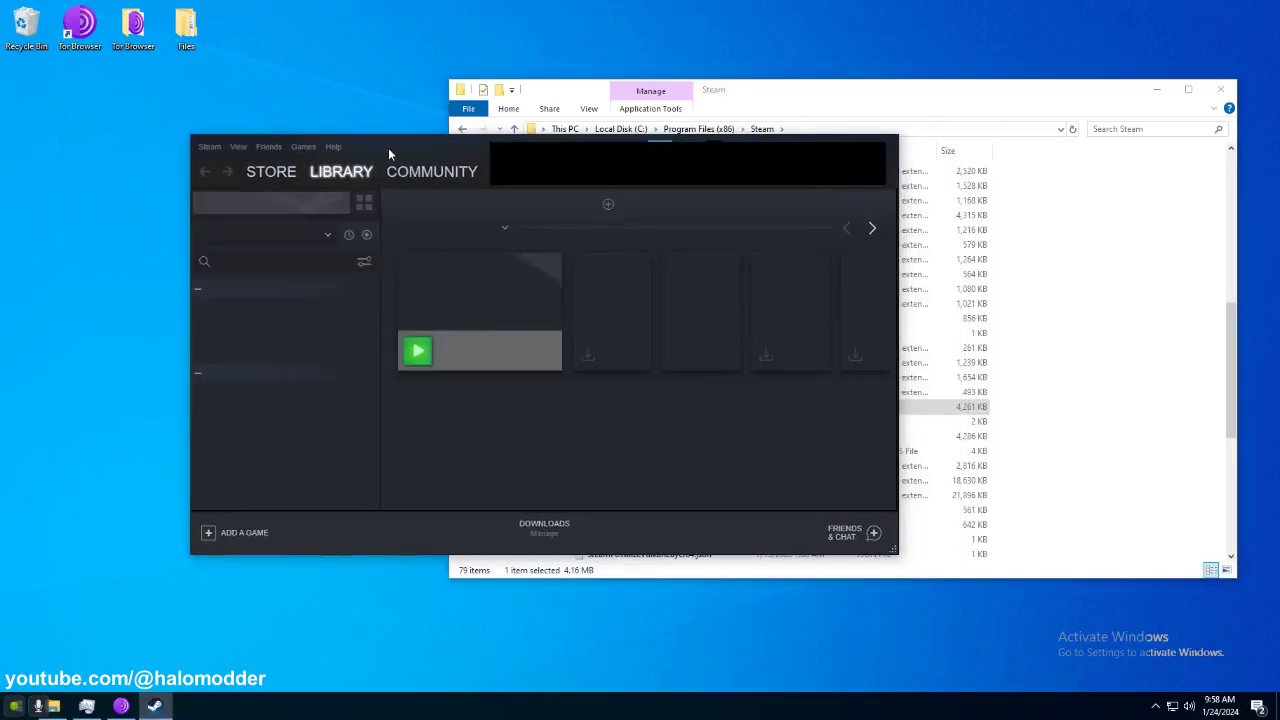
click(333, 146)
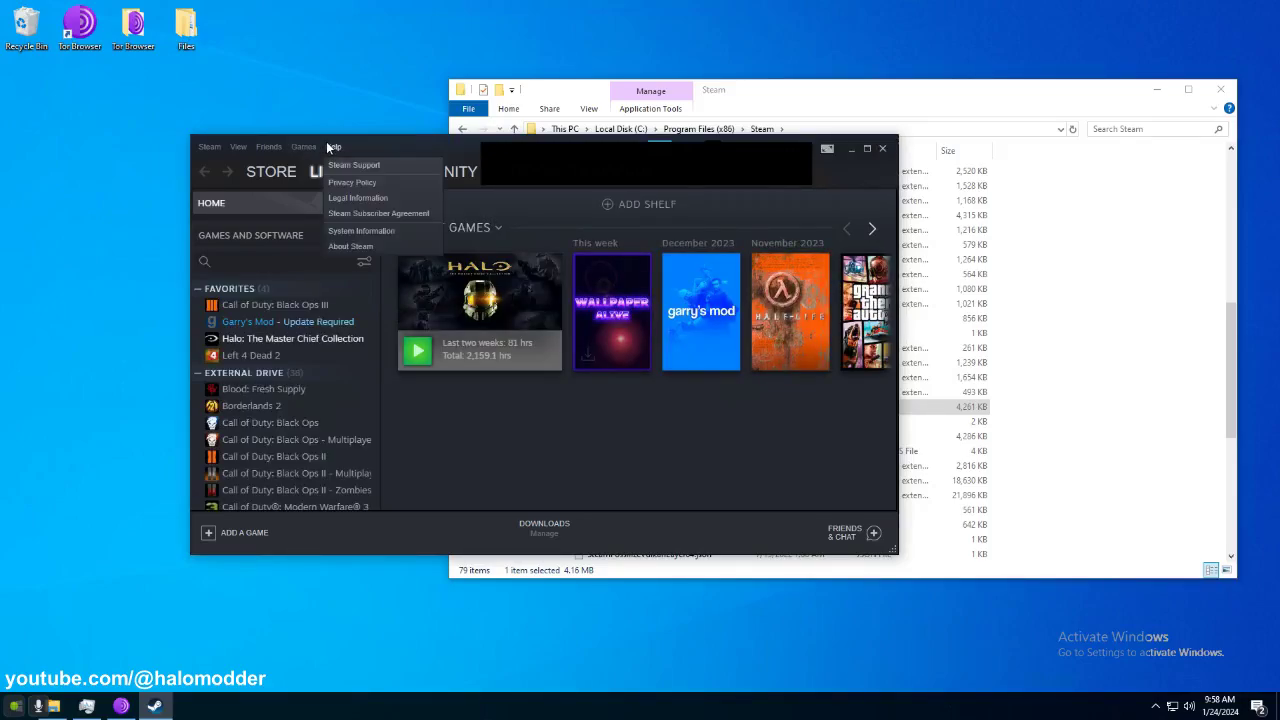
click(358, 246)
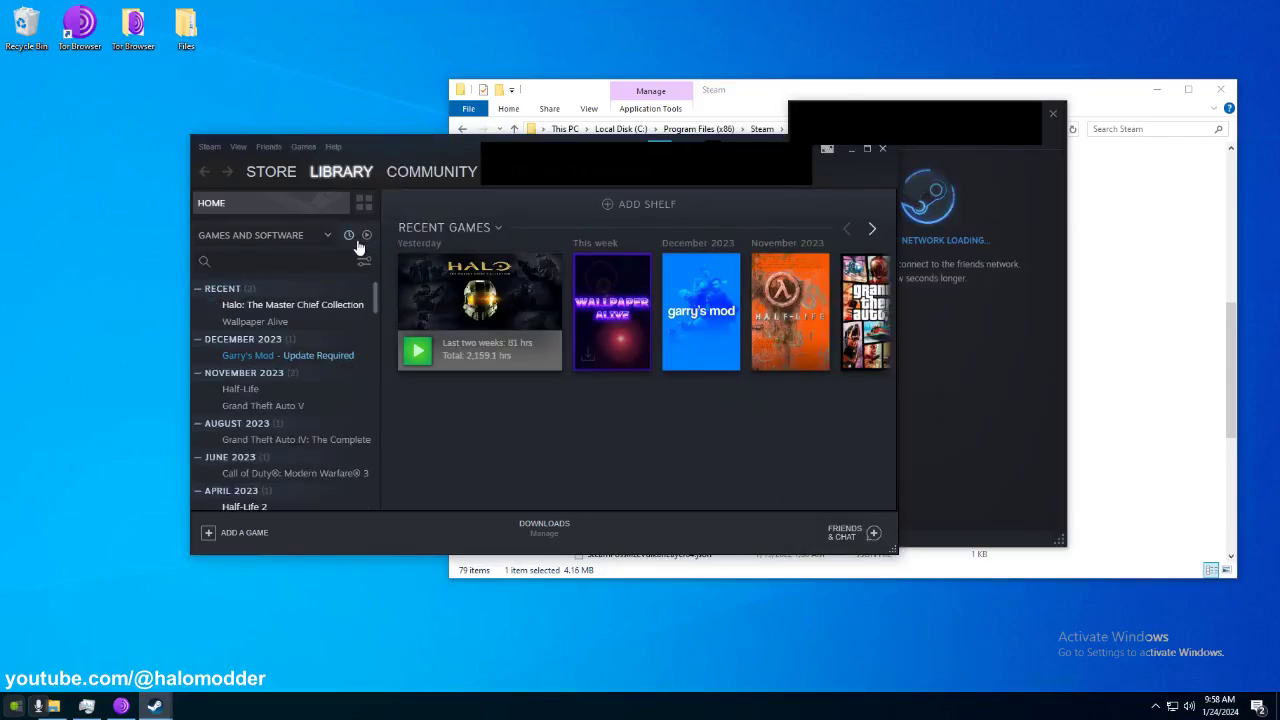
click(1055, 113)
click(333, 146)
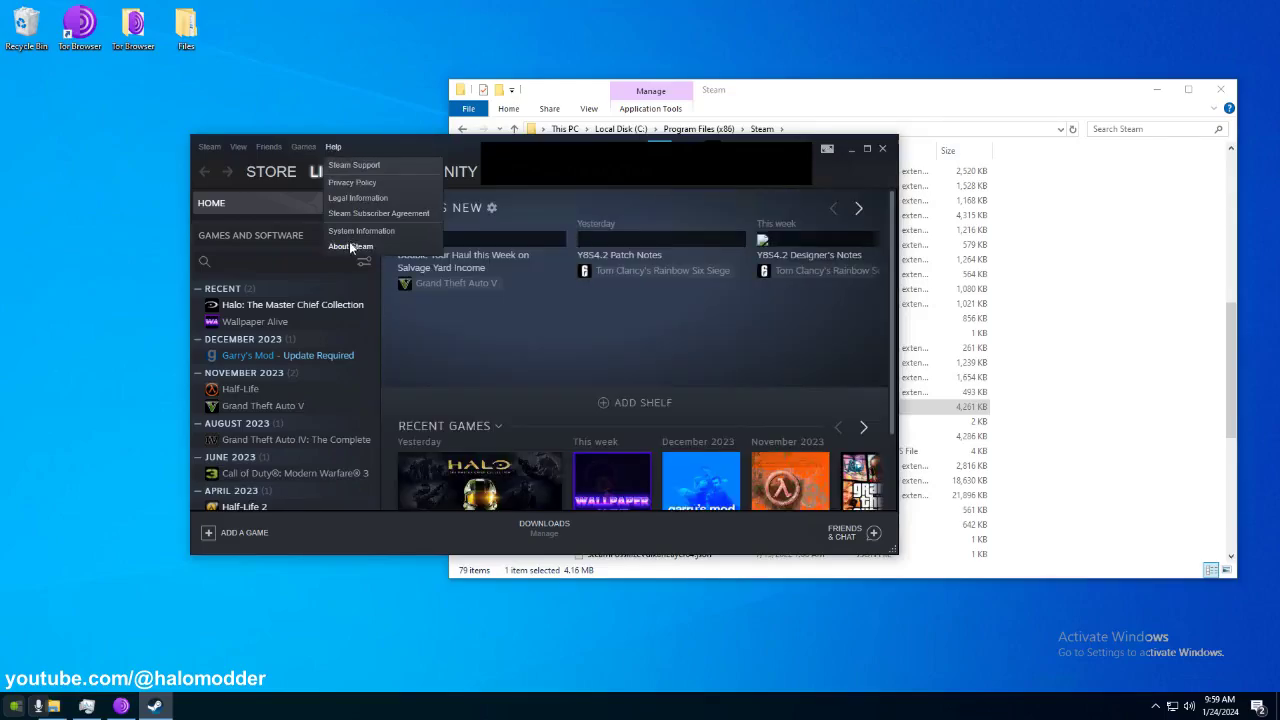
click(358, 246)
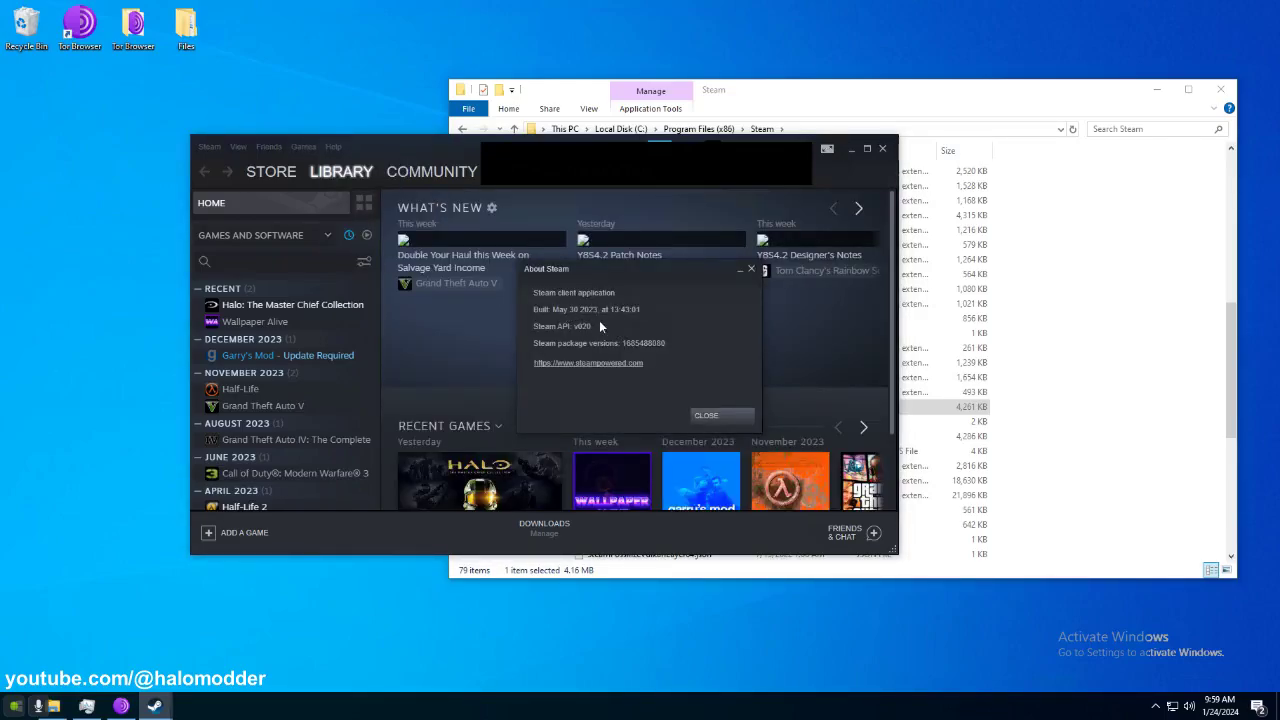
click(707, 415)
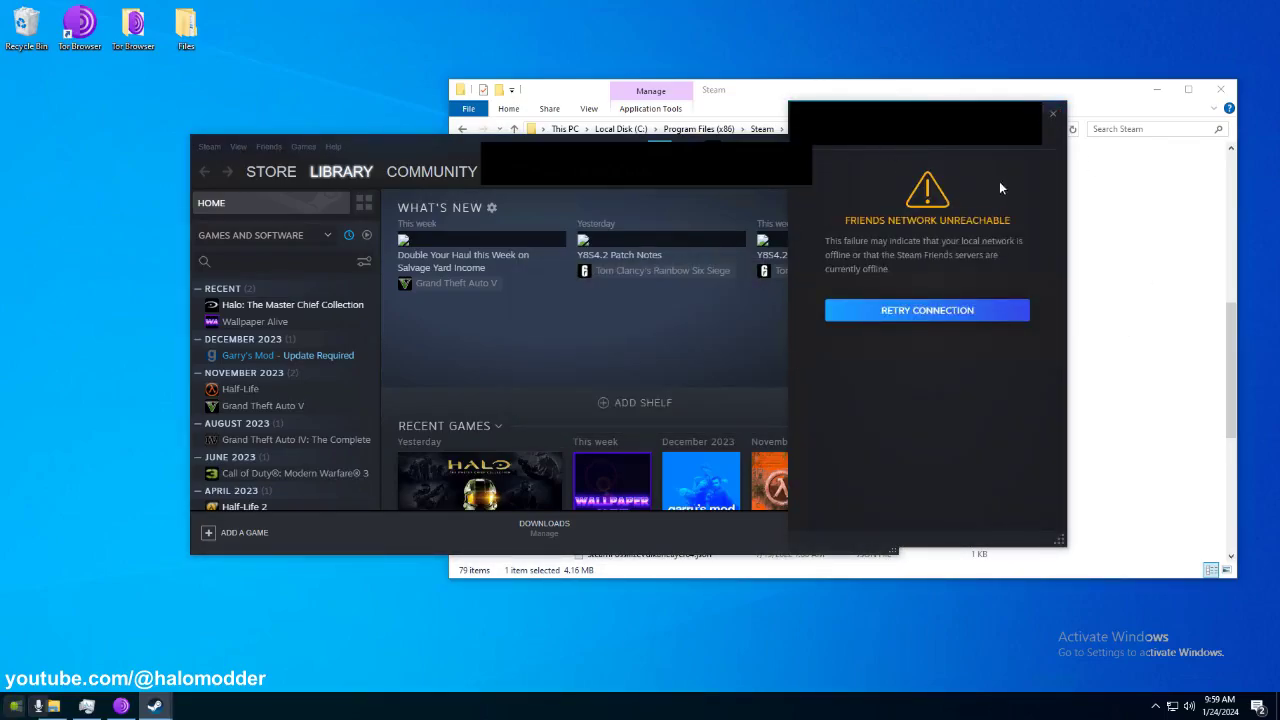
click(1053, 117)
click(1060, 406)
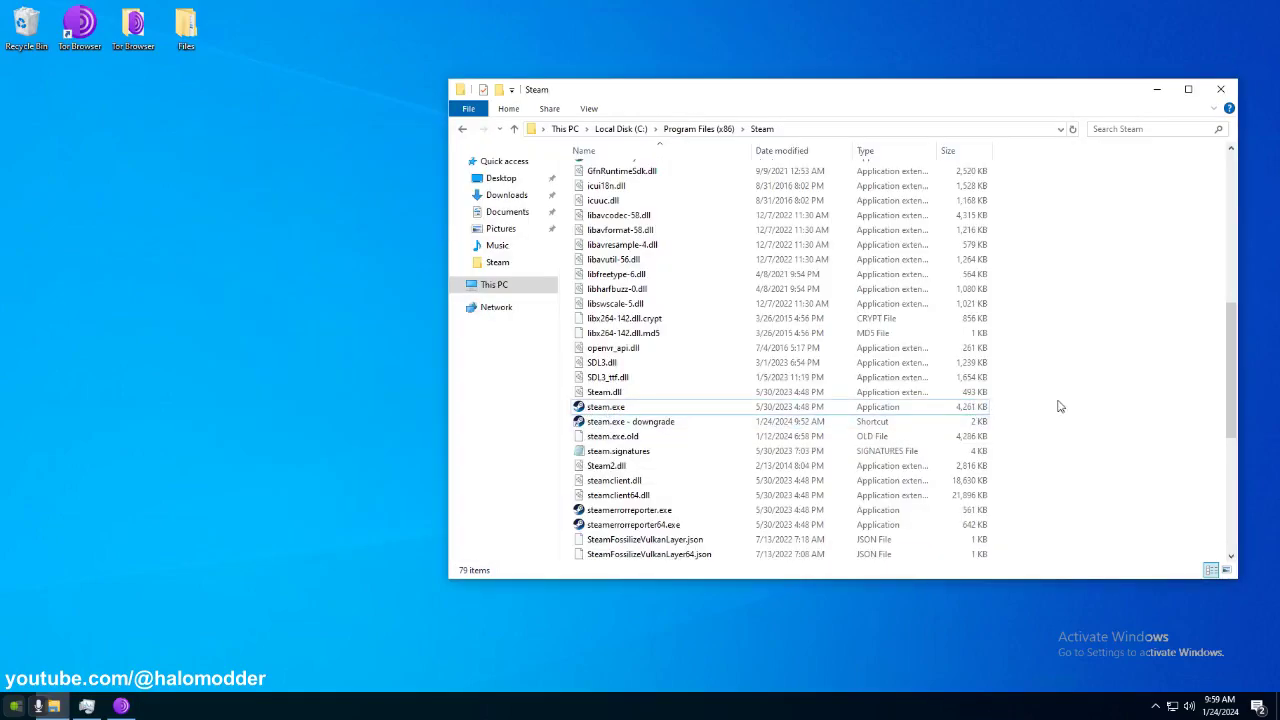
Switch to Tor Browser, show the ungstein/OG-Steam repository and place its tab directly after the Steam discussion tab.
key(alt+Tab)
click(448, 20)
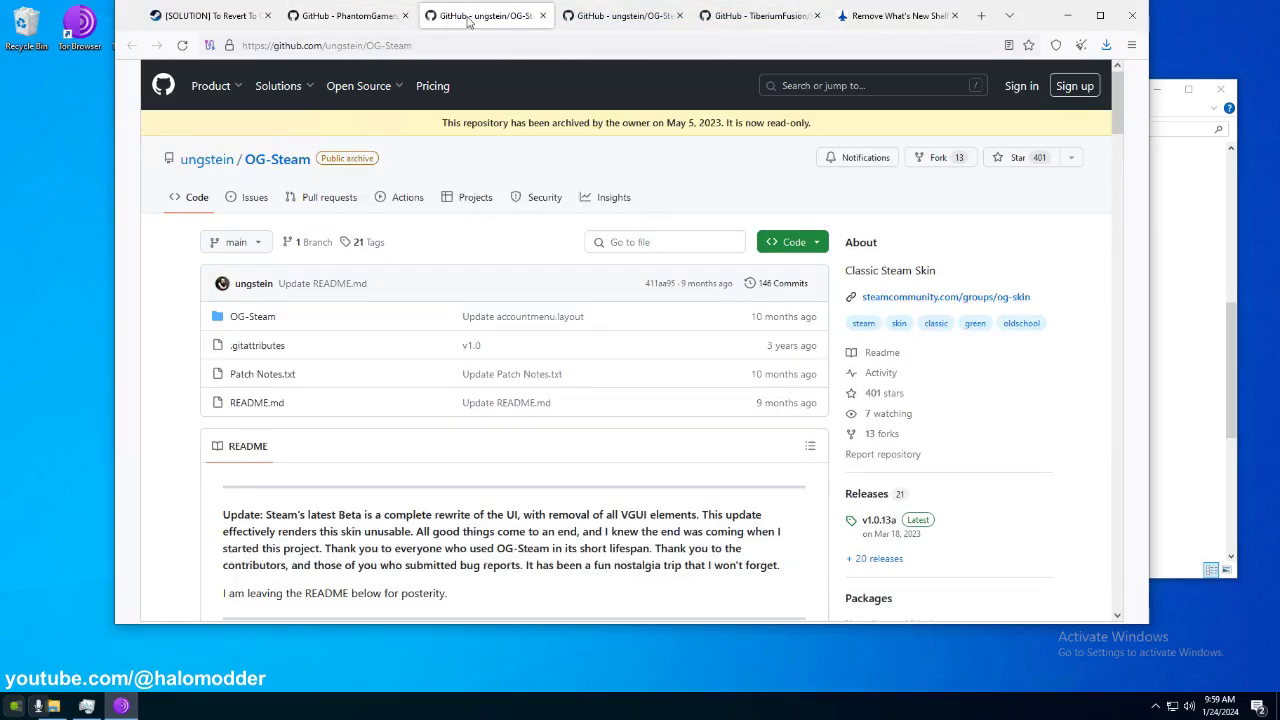
drag(474, 22, 334, 27)
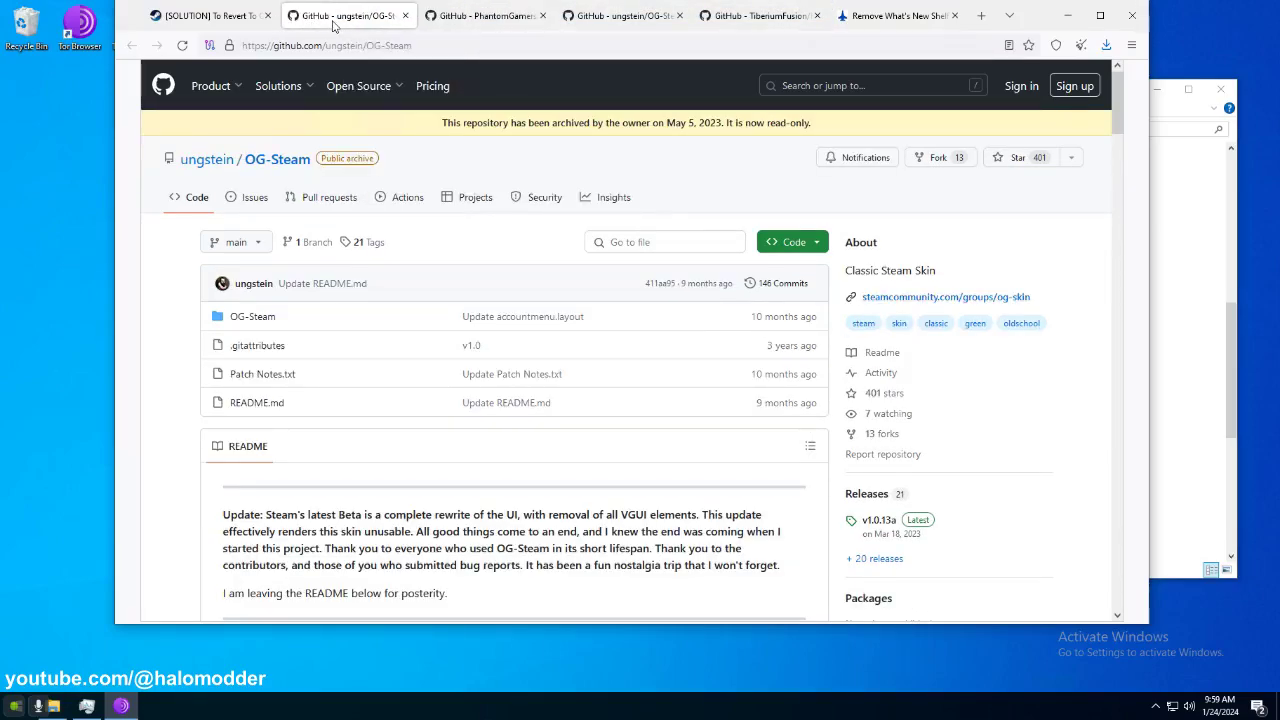
drag(1040, 15, 1023, 40)
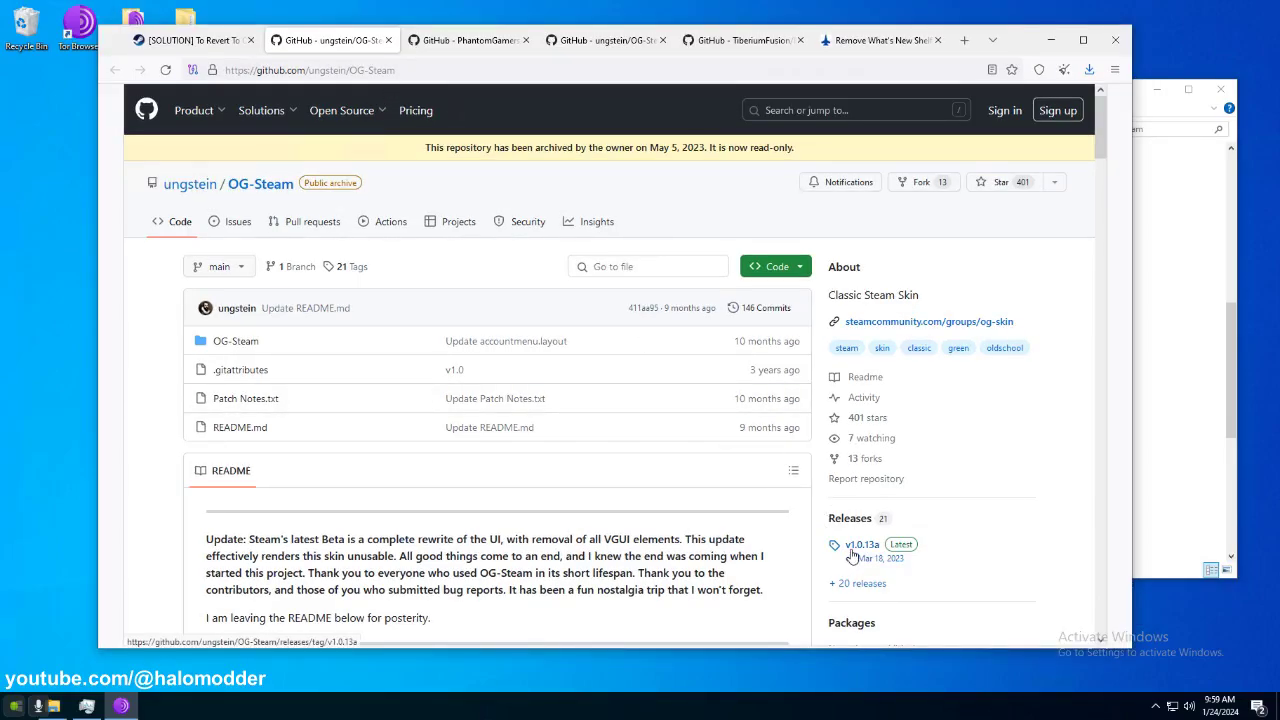
Examine the download assets of OG-Steam release v1.0.13a and the repository's own code download options.
click(852, 555)
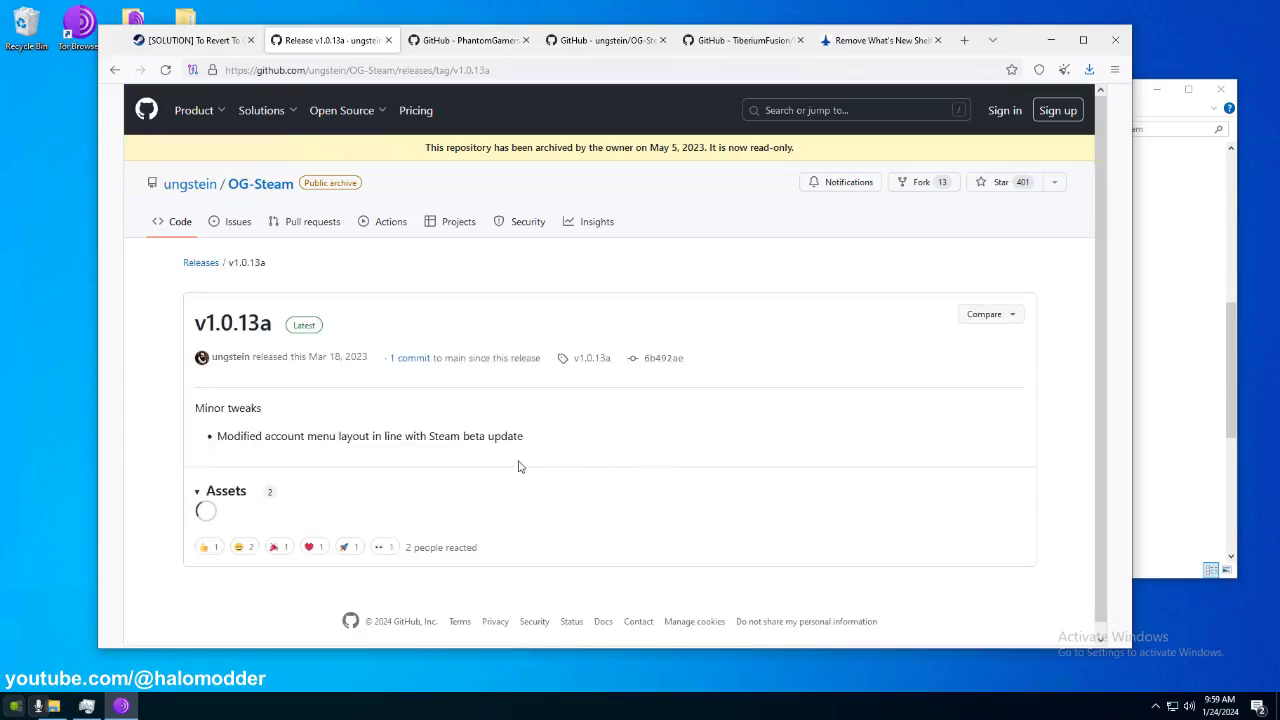
scroll(407, 527, down, 1)
click(114, 70)
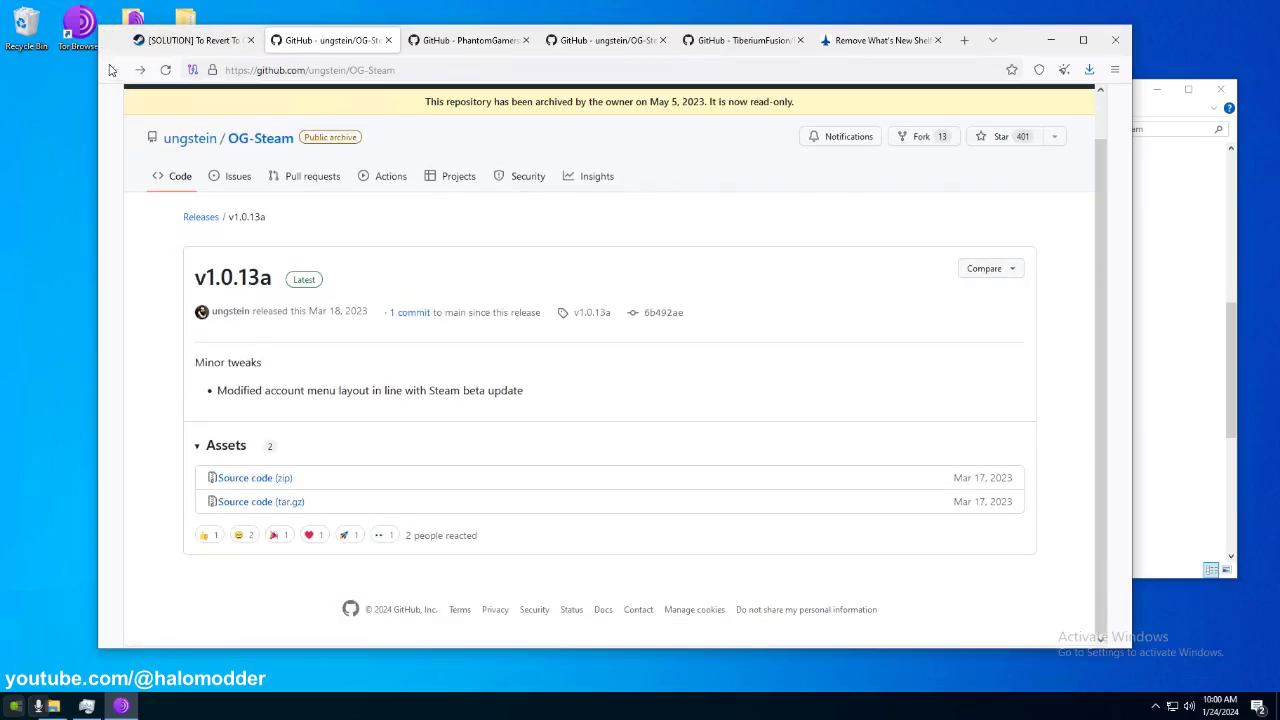
click(798, 267)
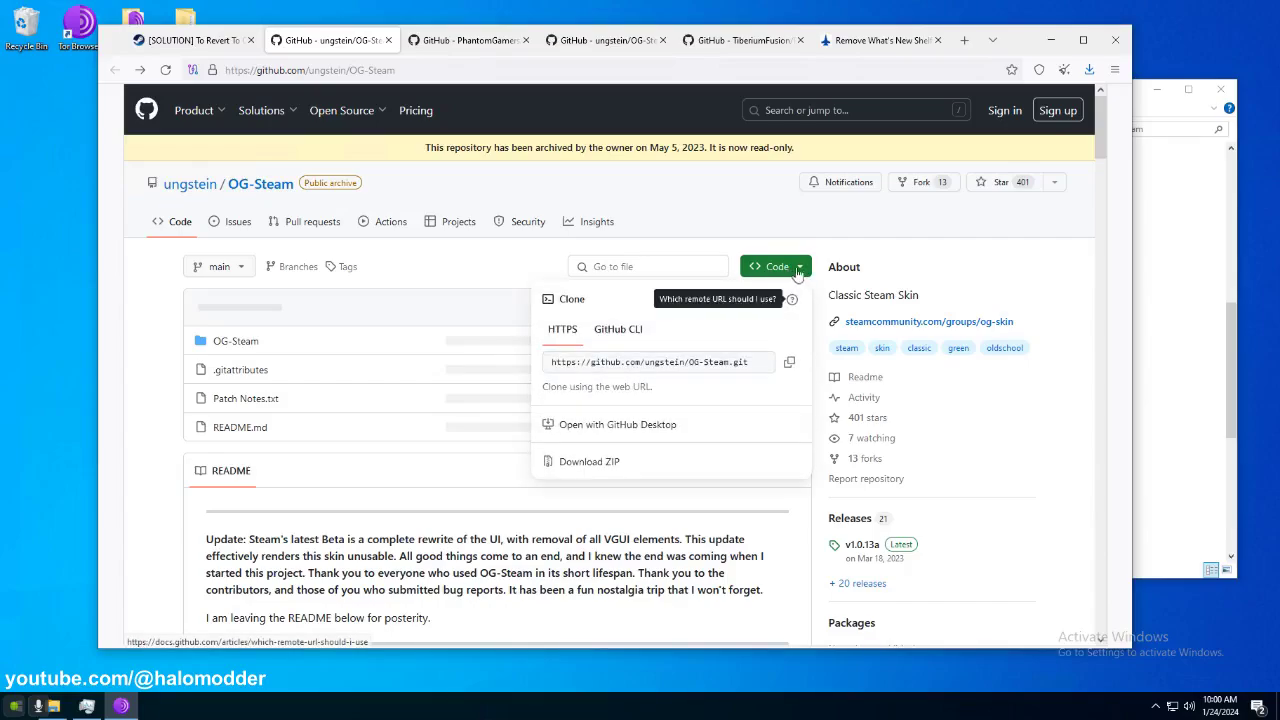
click(572, 476)
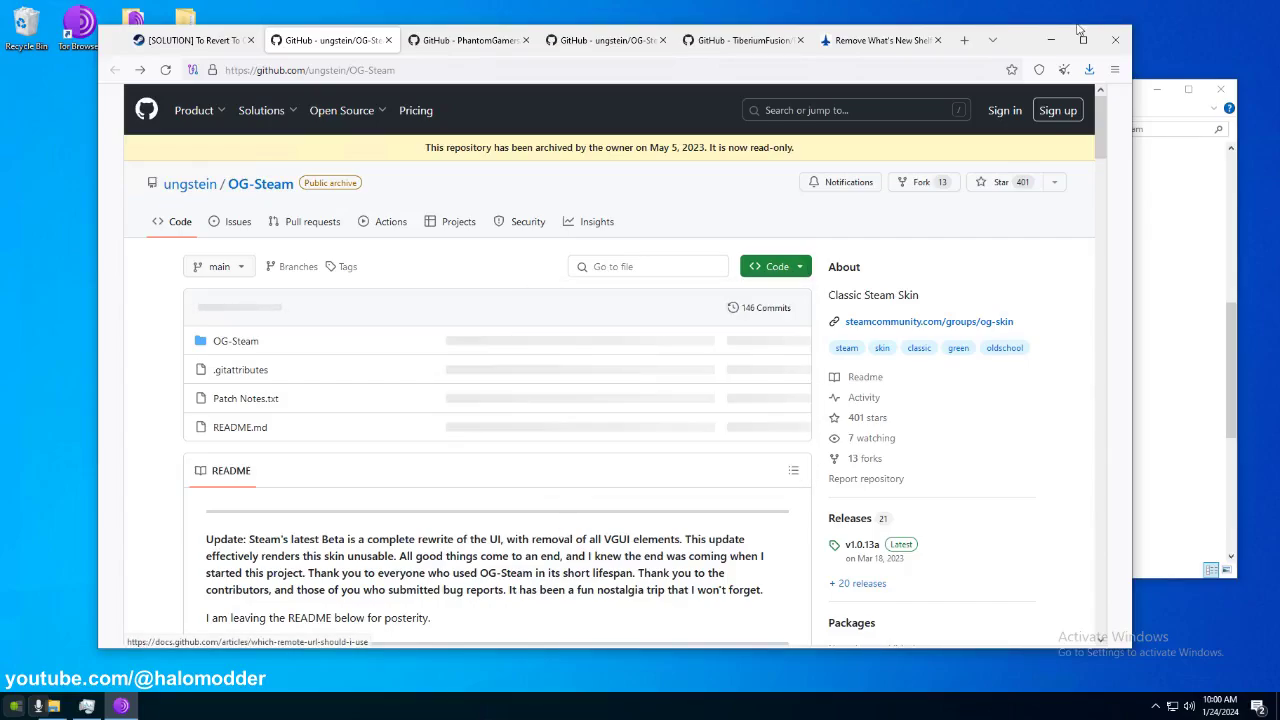
Minimize the browser and open the OG-Steam-1.0.13a folder inside OG-Steam-1.0.13a.zip from the desktop's Files folder.
click(1051, 40)
double_click(185, 28)
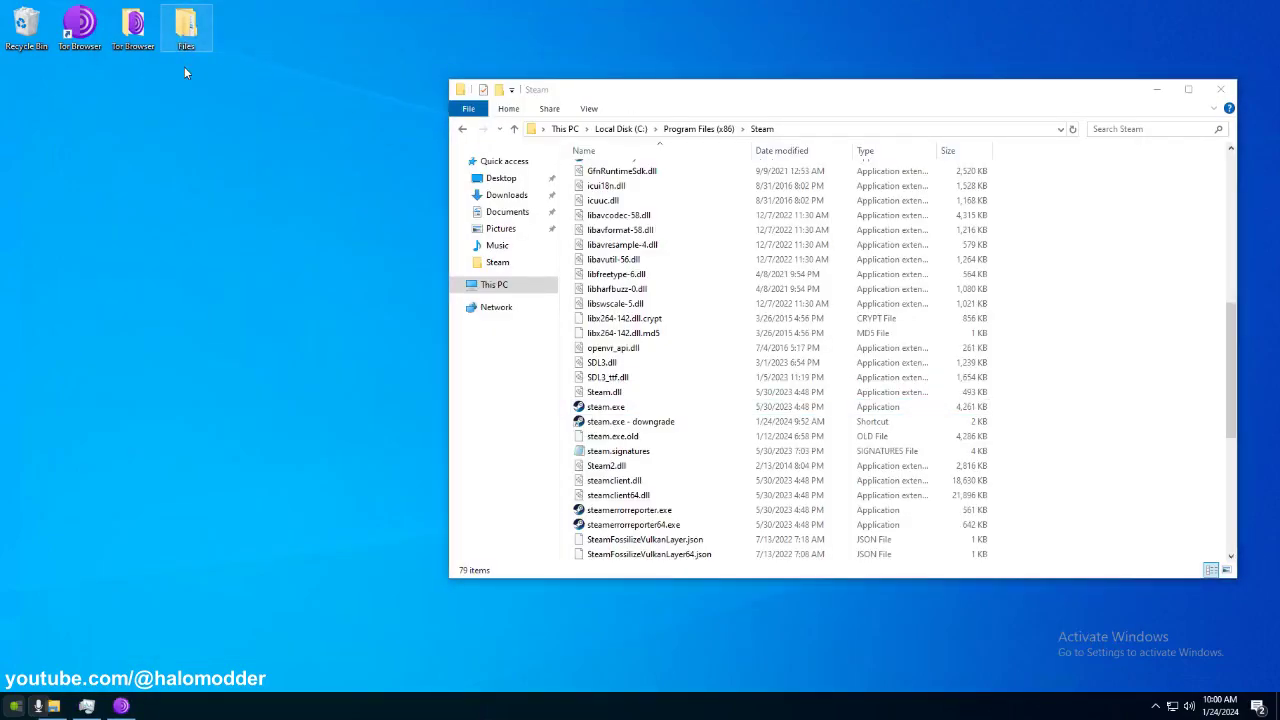
click(279, 198)
double_click(279, 198)
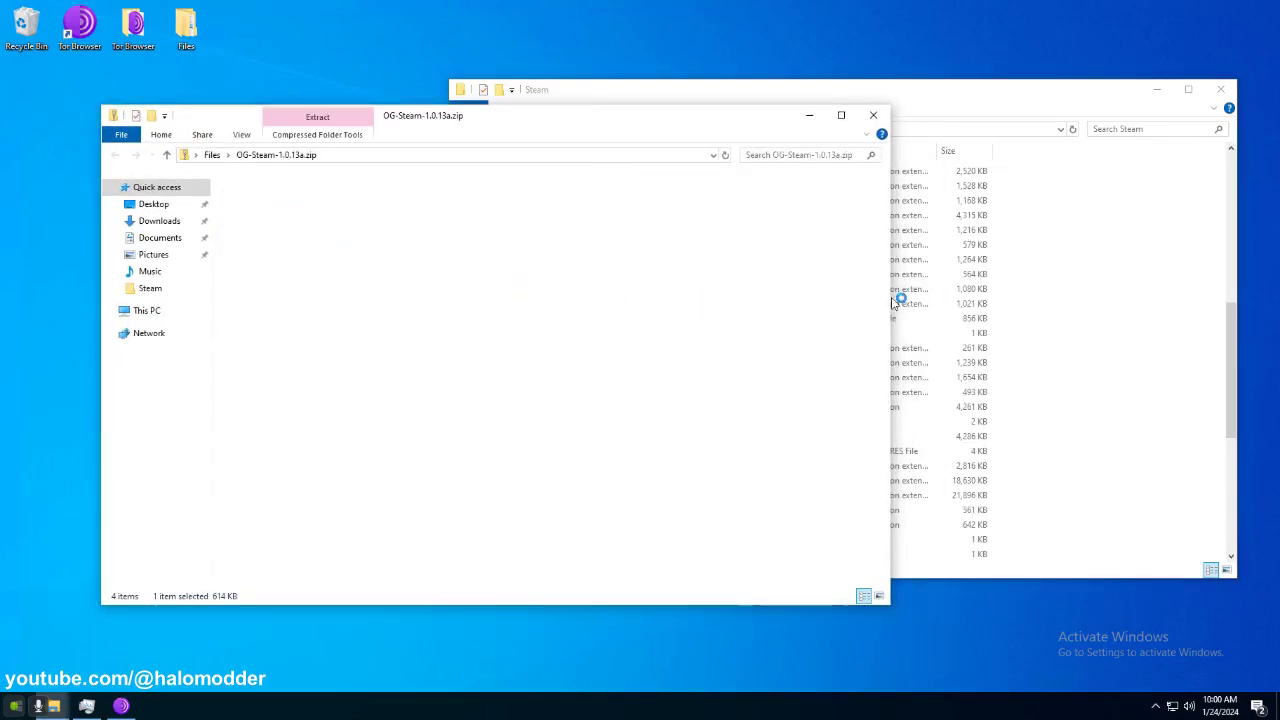
click(894, 297)
scroll(894, 297, up, 10)
click(280, 205)
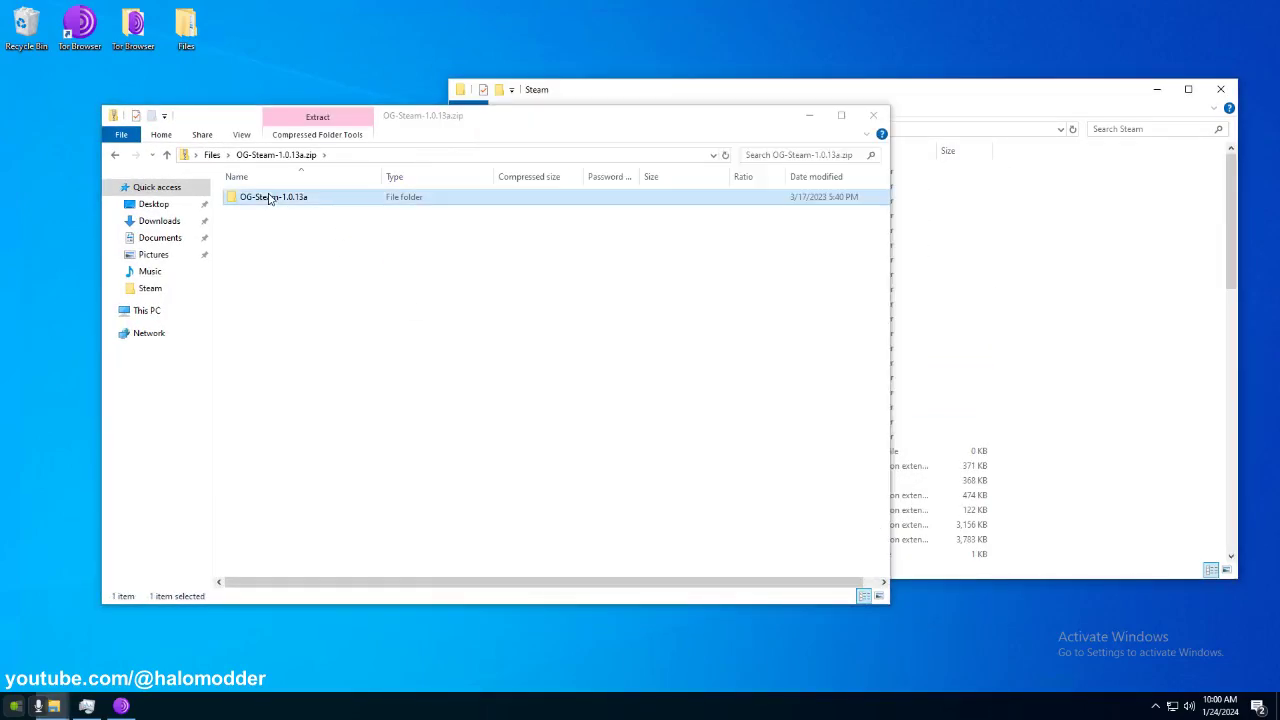
double_click(268, 203)
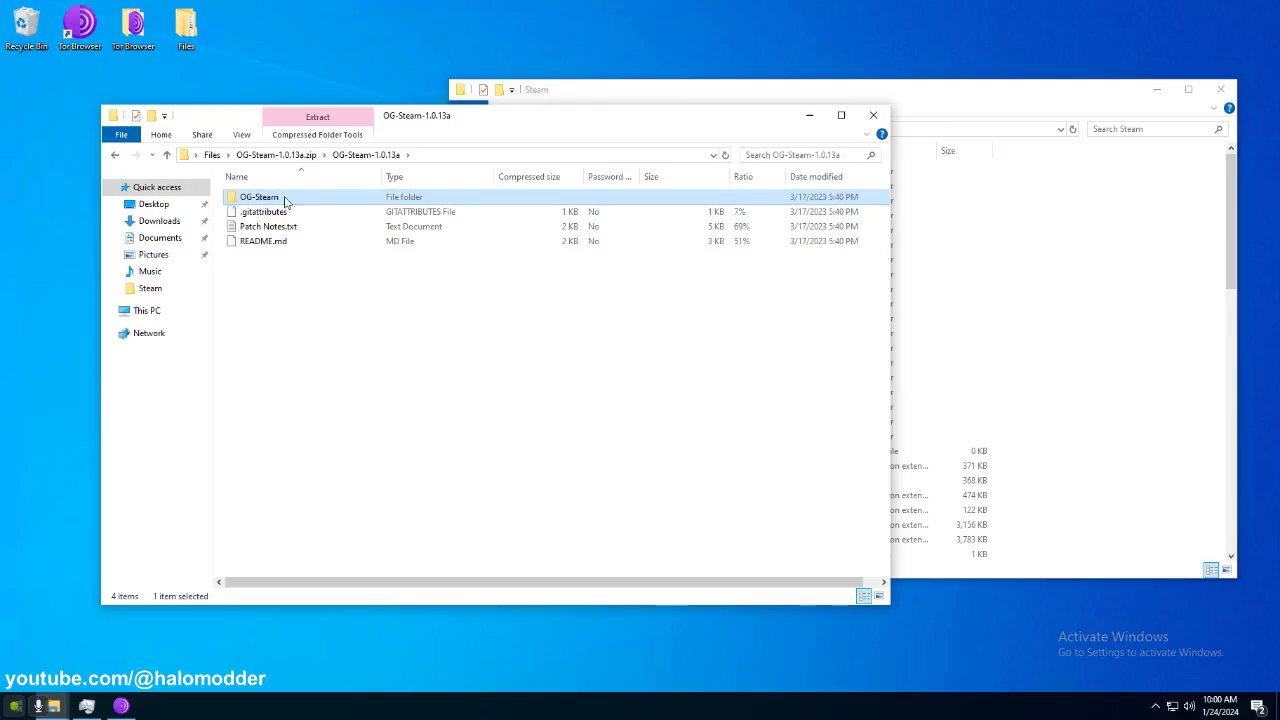
Create a folder named skins in the Steam folder and copy the archive's OG-Steam folder into it.
click(1100, 313)
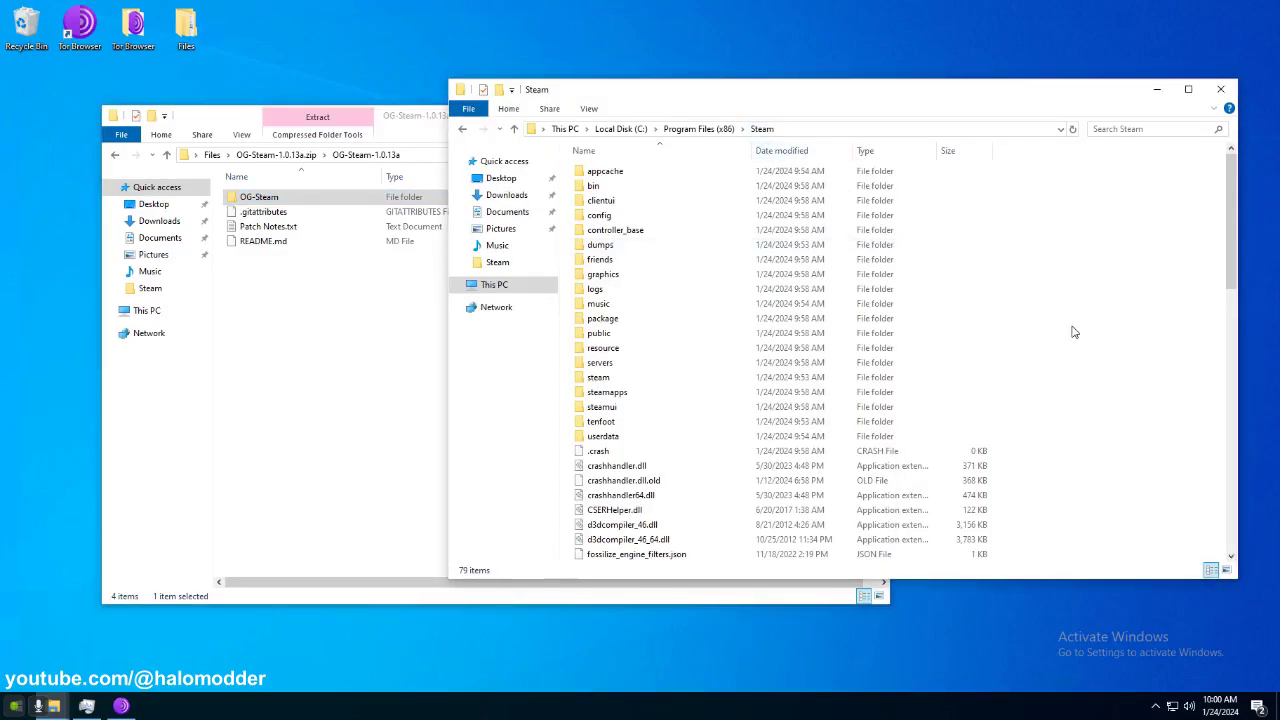
right_click(1072, 327)
mouse_move(1131, 495)
click(1008, 495)
text(skins)
key(Return)
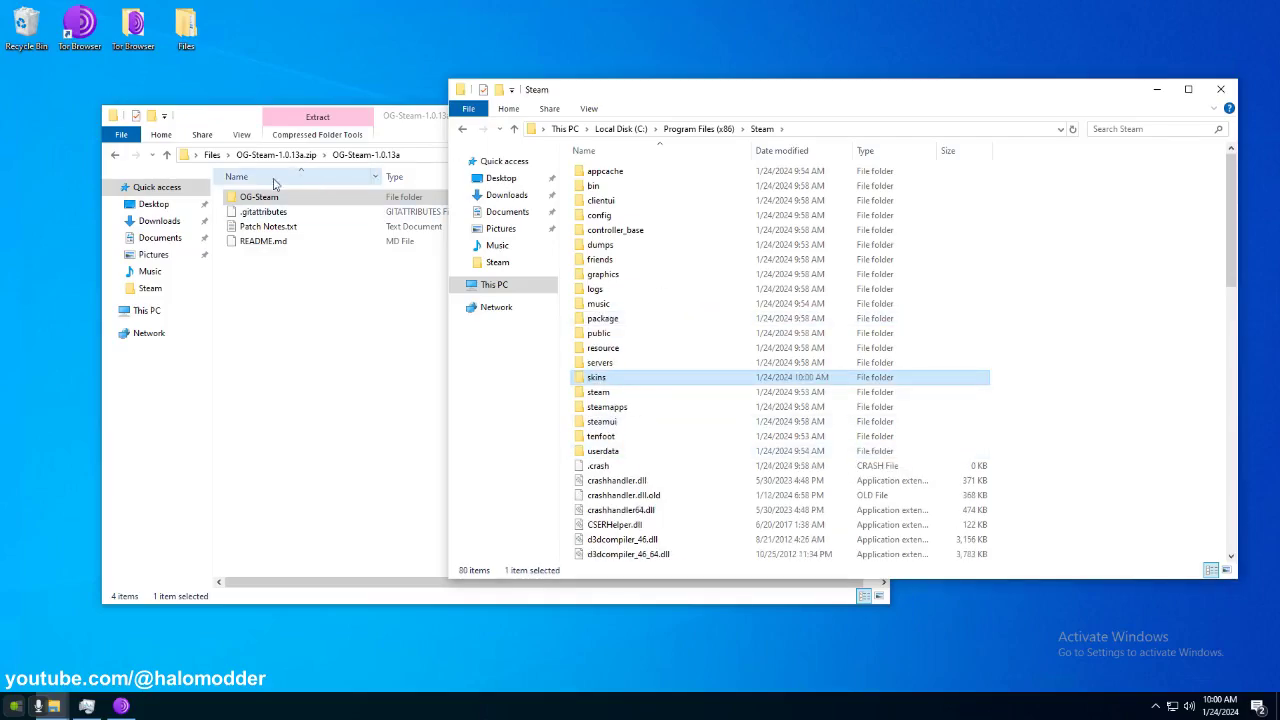
drag(294, 197, 592, 380)
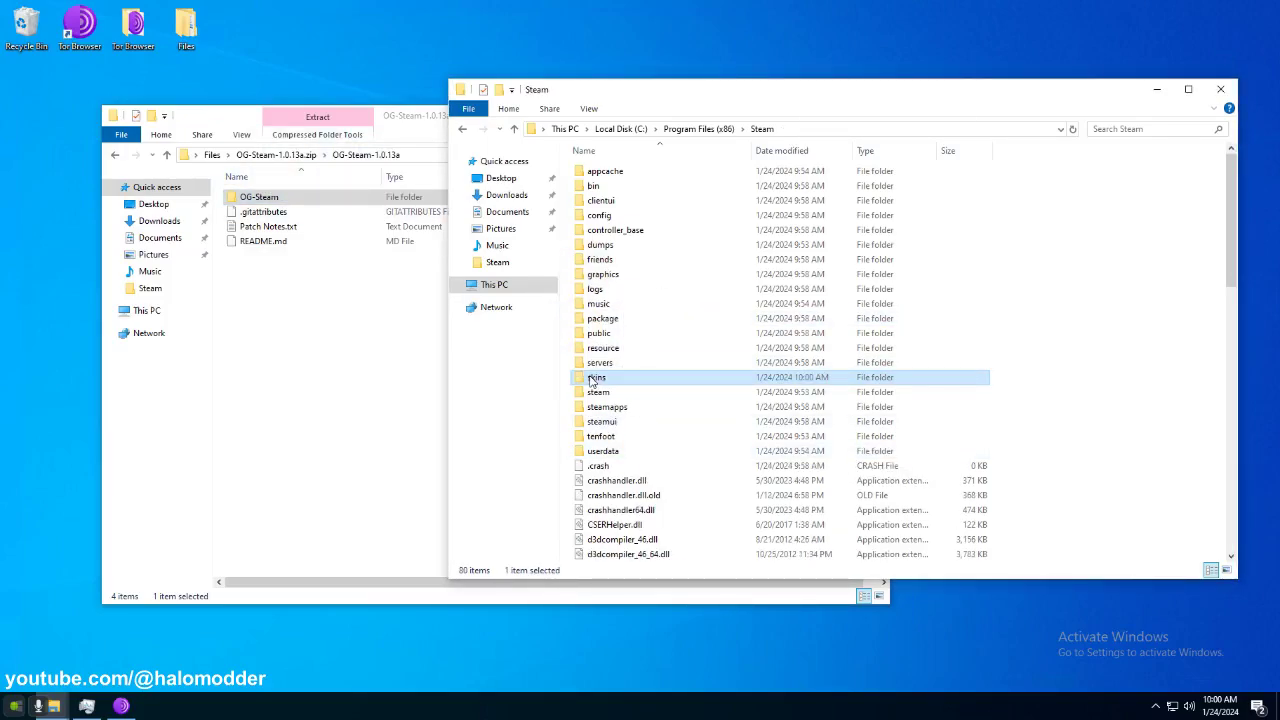
Open Steam's Interface settings, choose OG-Steam as the skin and confirm the settings.
click(1155, 706)
right_click(1140, 678)
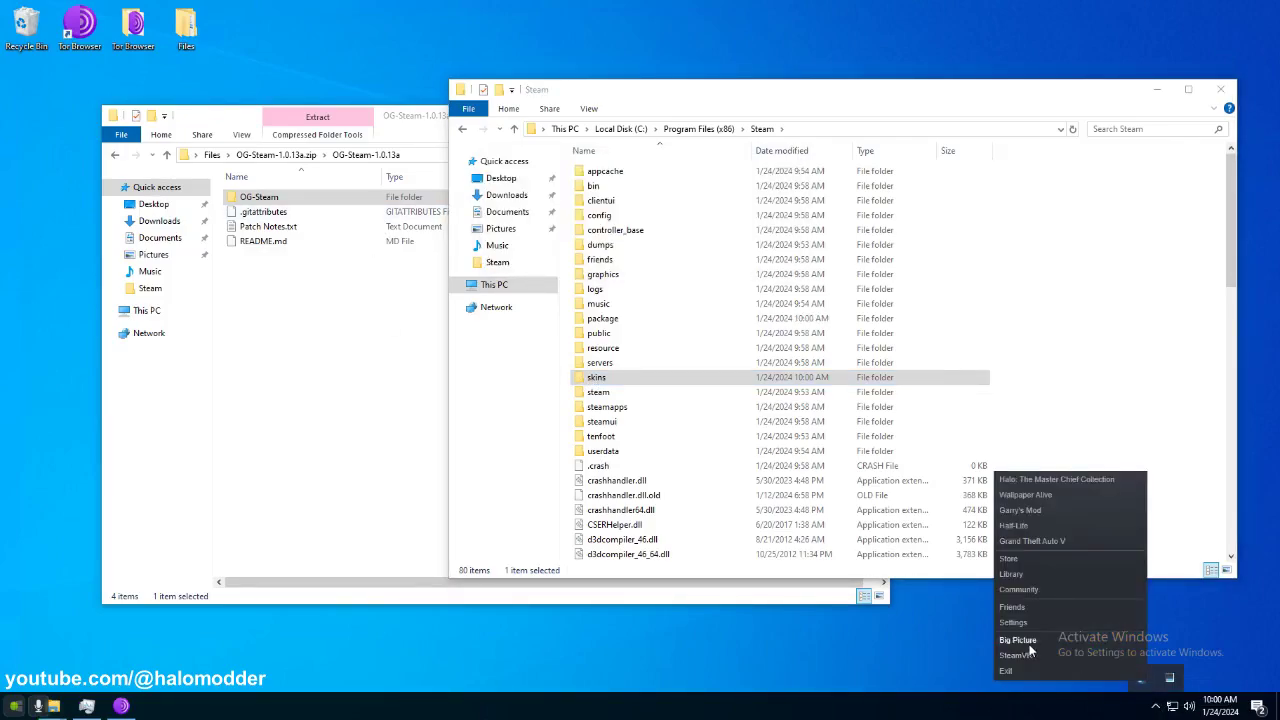
click(1019, 633)
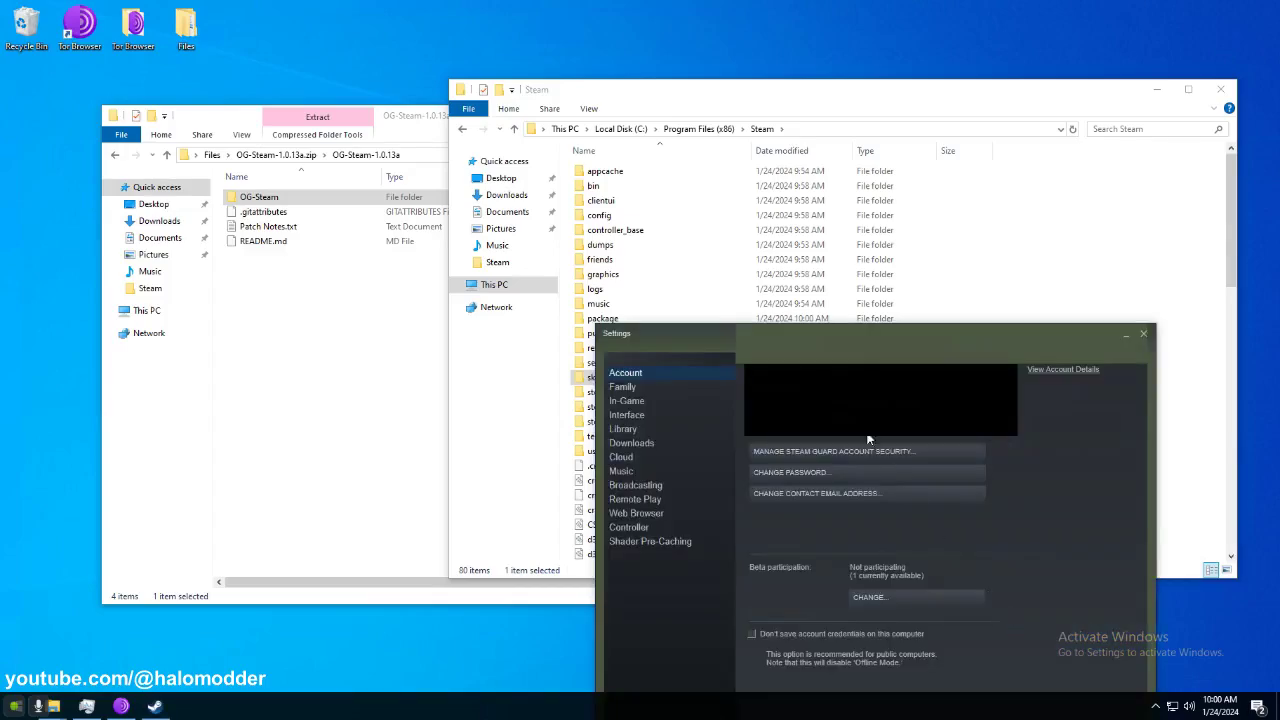
drag(847, 341, 813, 130)
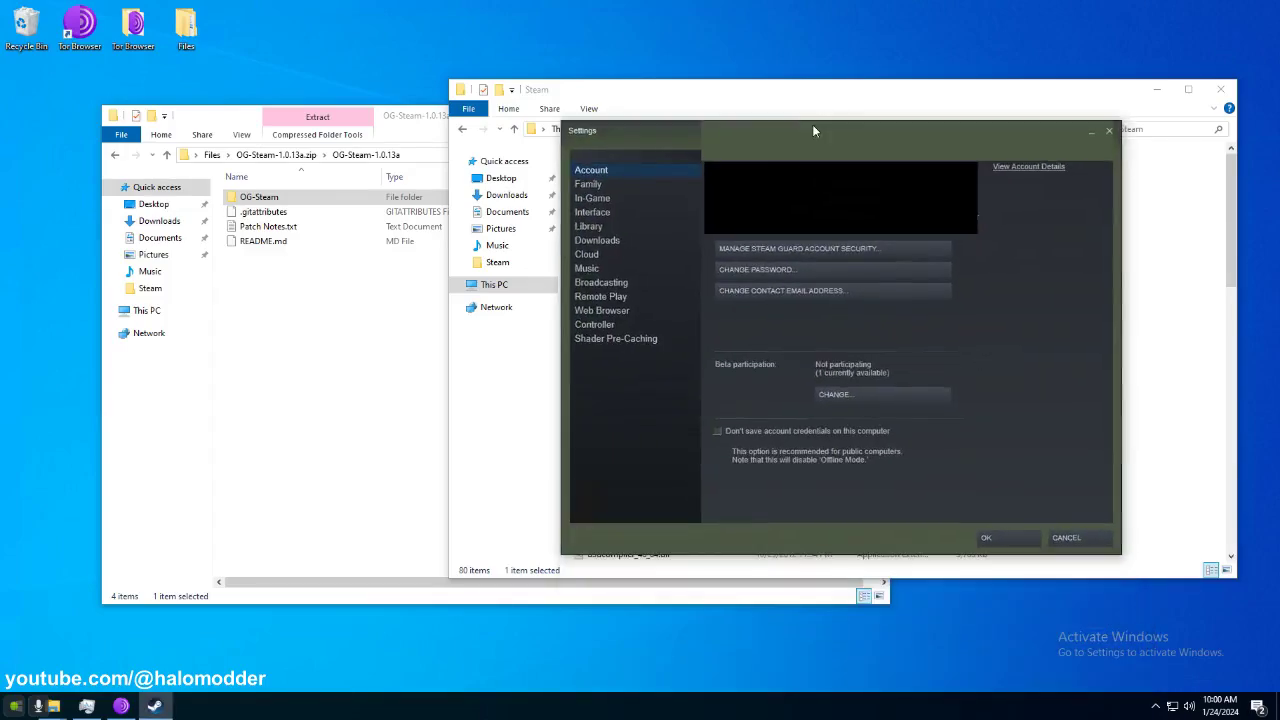
click(591, 213)
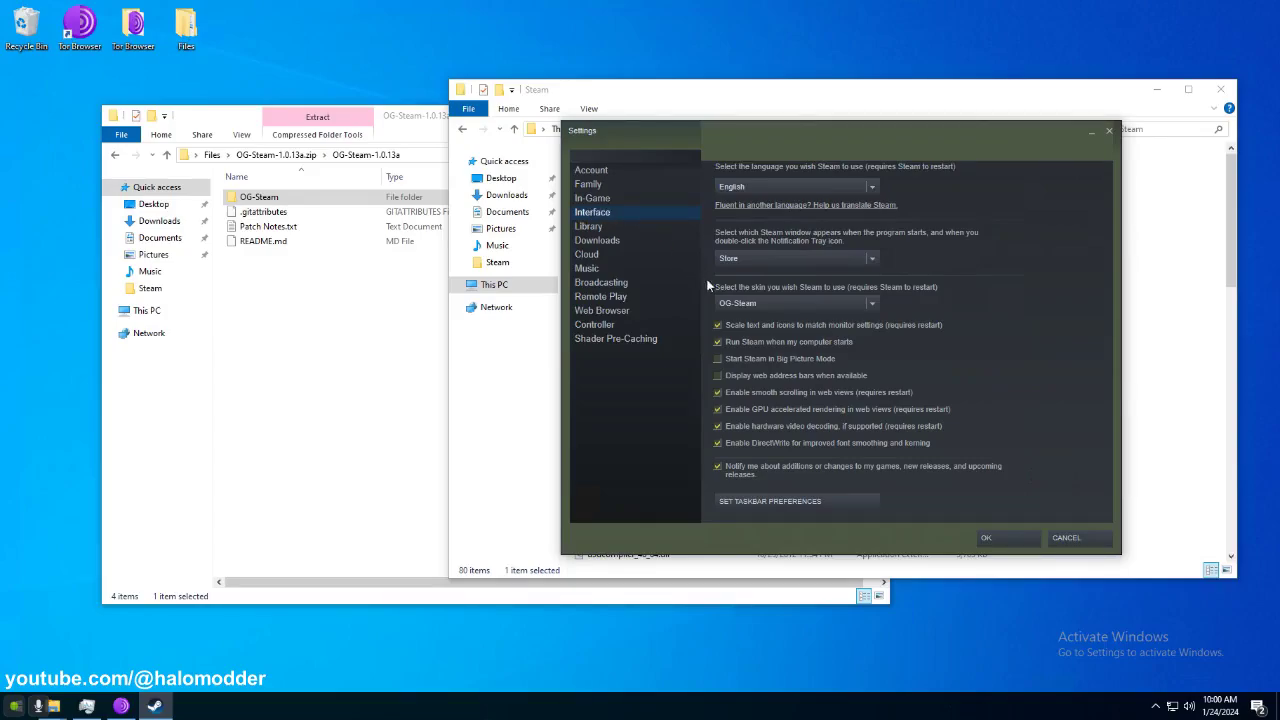
click(744, 301)
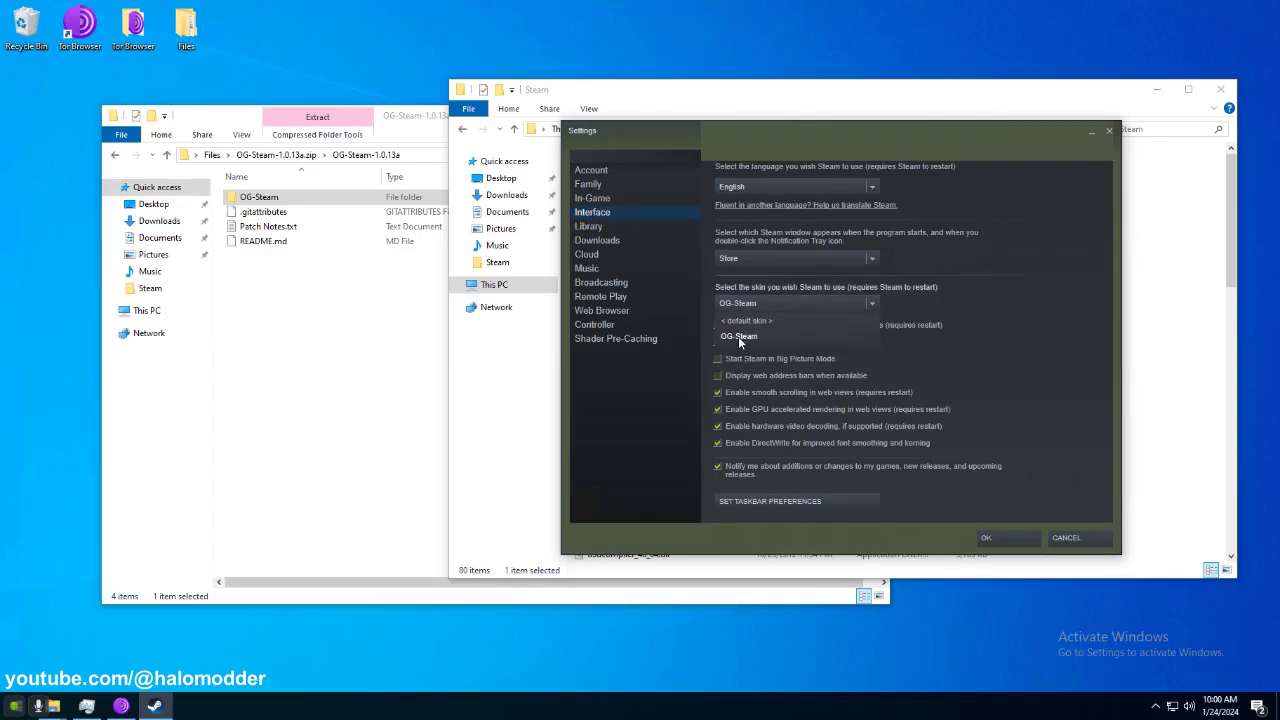
click(738, 336)
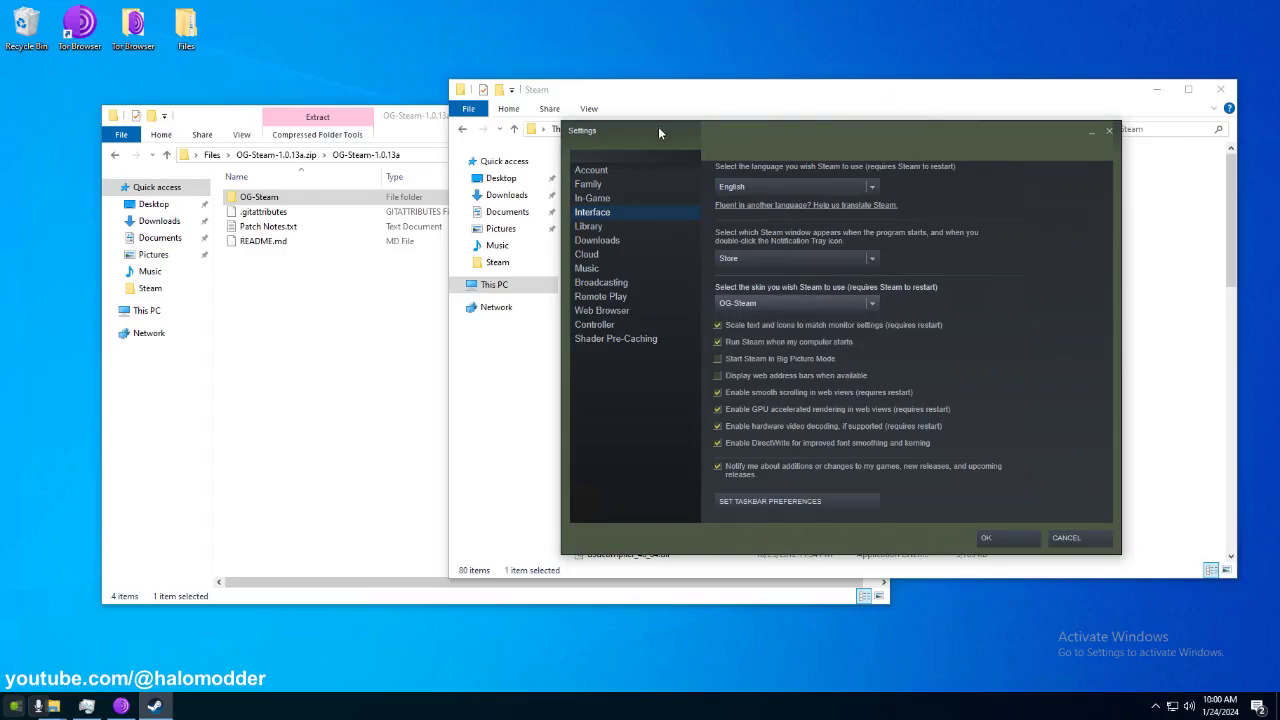
click(775, 303)
click(745, 337)
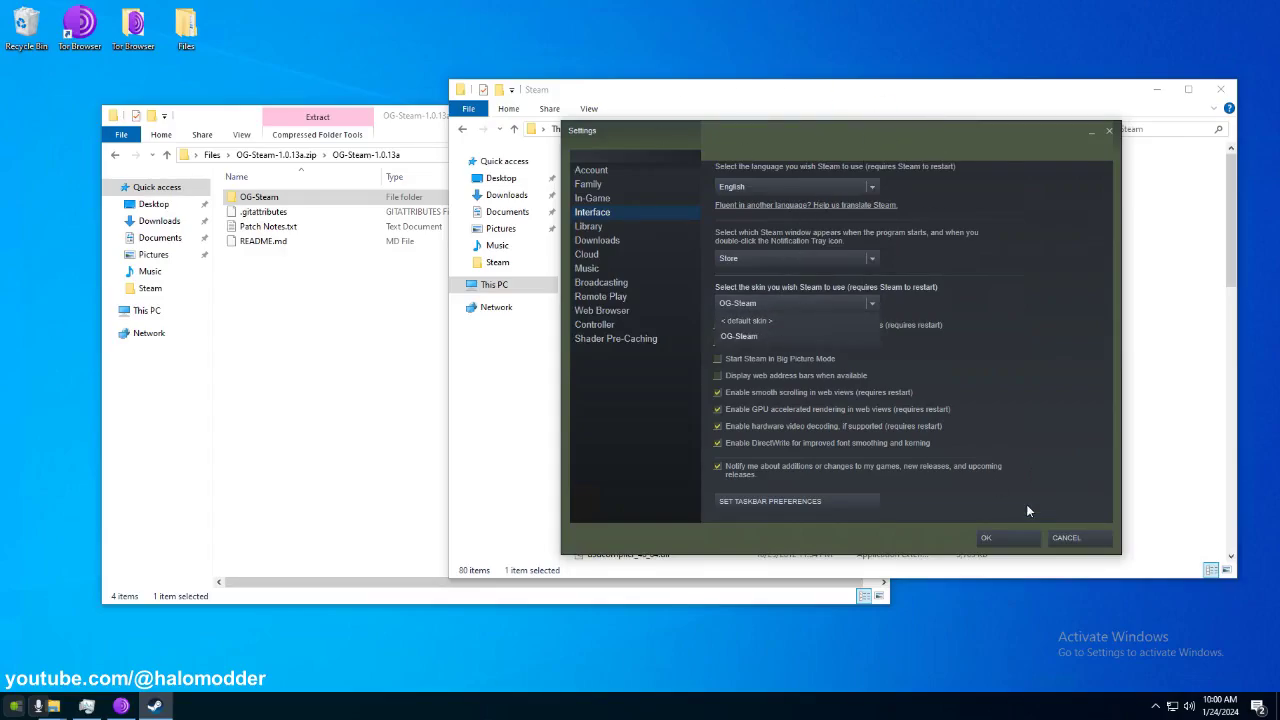
click(1024, 548)
click(1024, 548)
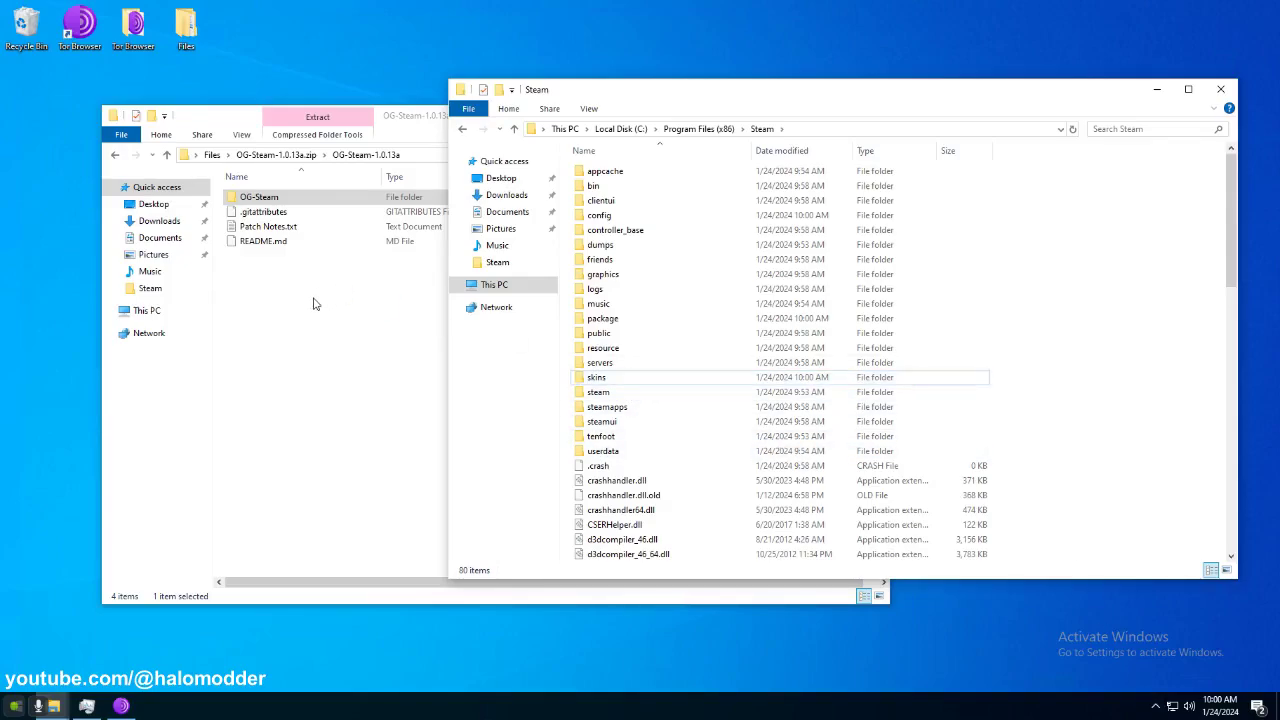
Check the notification area for Steam, go to the Steam folder and launch steam.exe.
click(398, 128)
click(1155, 706)
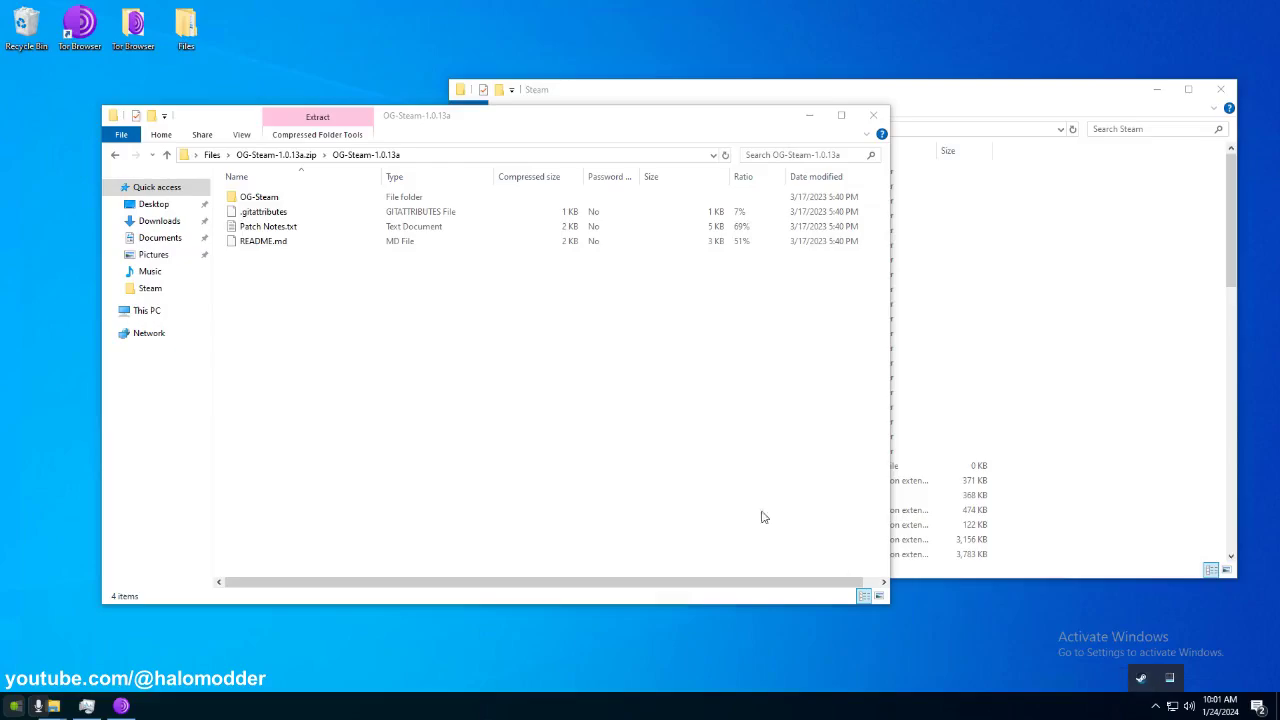
click(390, 572)
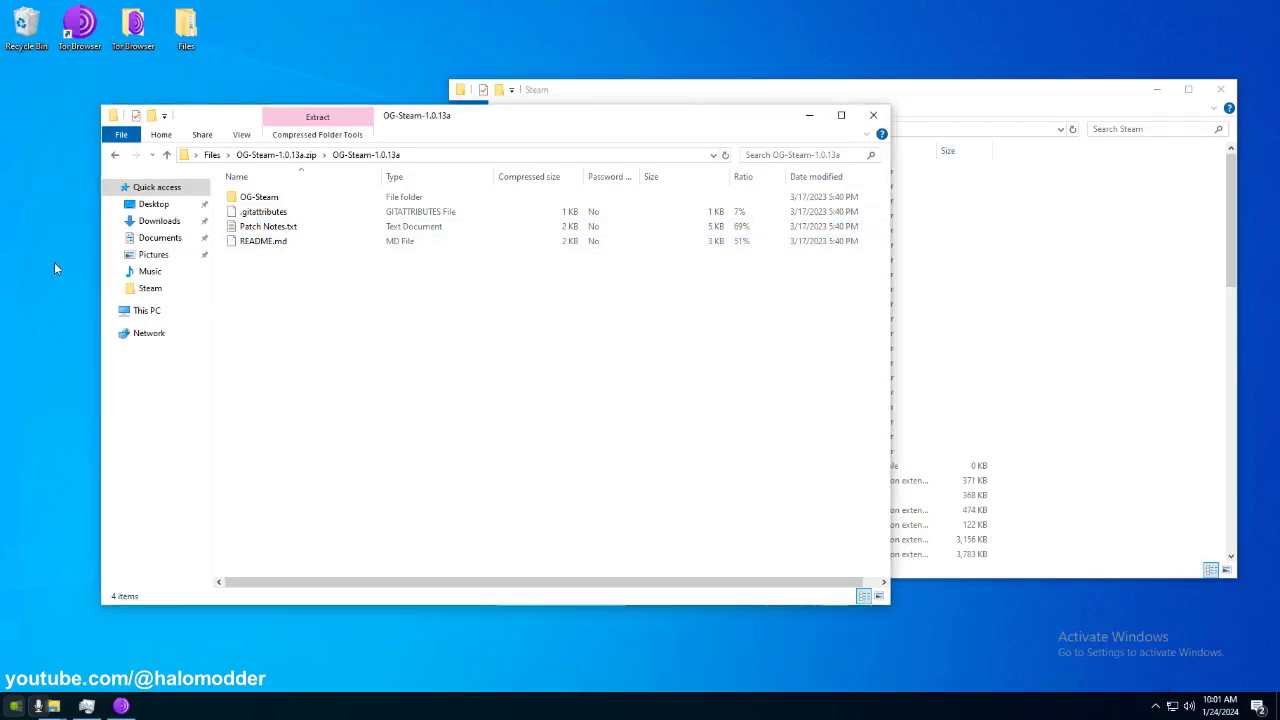
click(150, 288)
scroll(316, 432, down, 10)
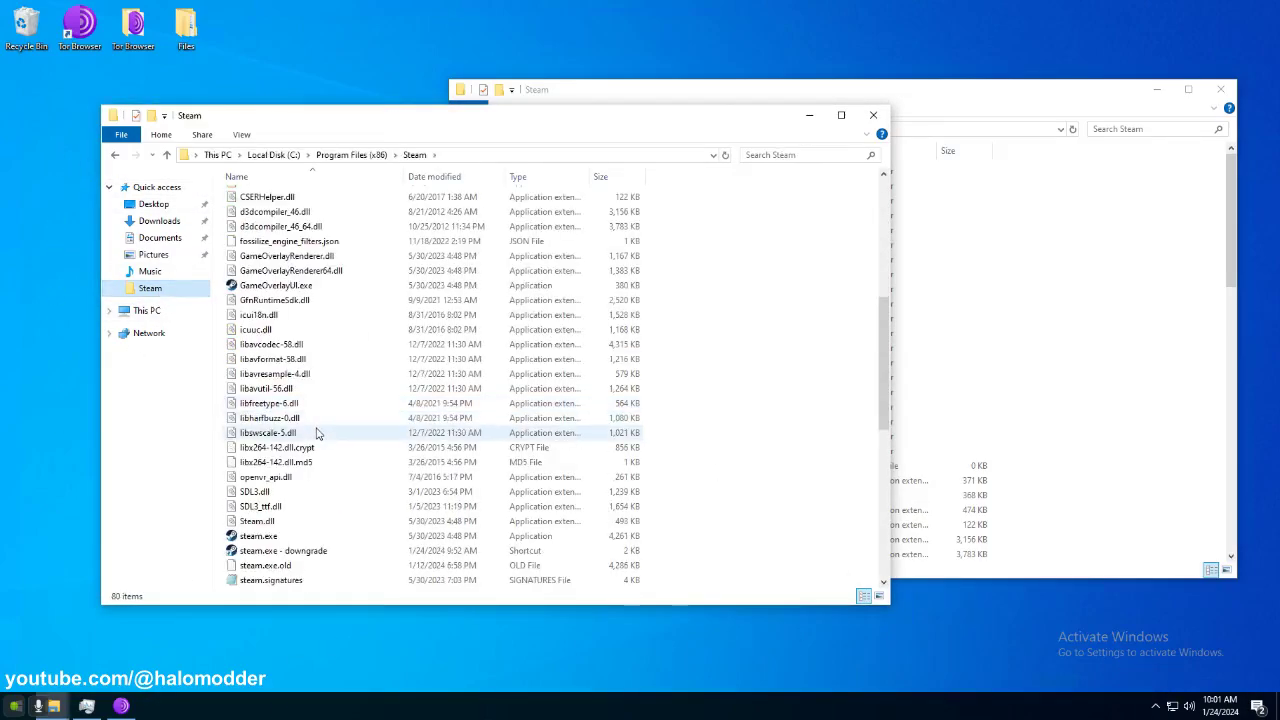
click(248, 448)
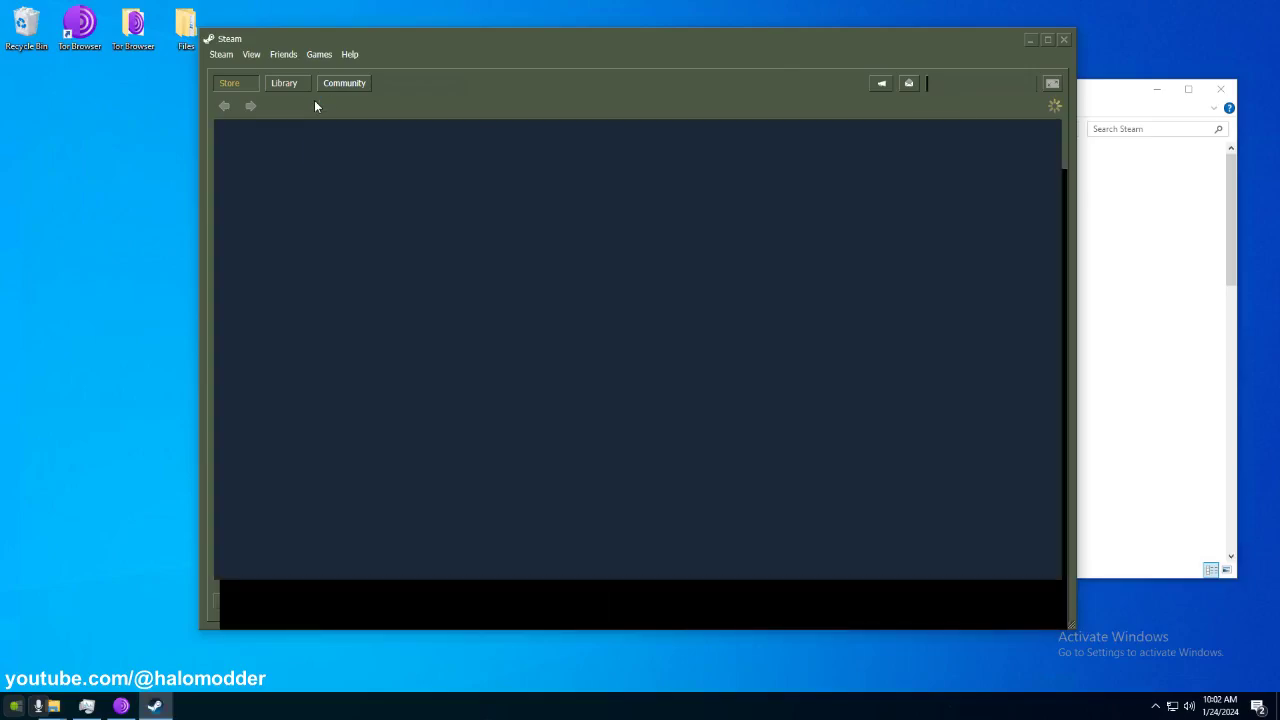
Show the game library in an enlarged Steam window and turn off its grouping by recent activity, closing the windows when done.
click(293, 83)
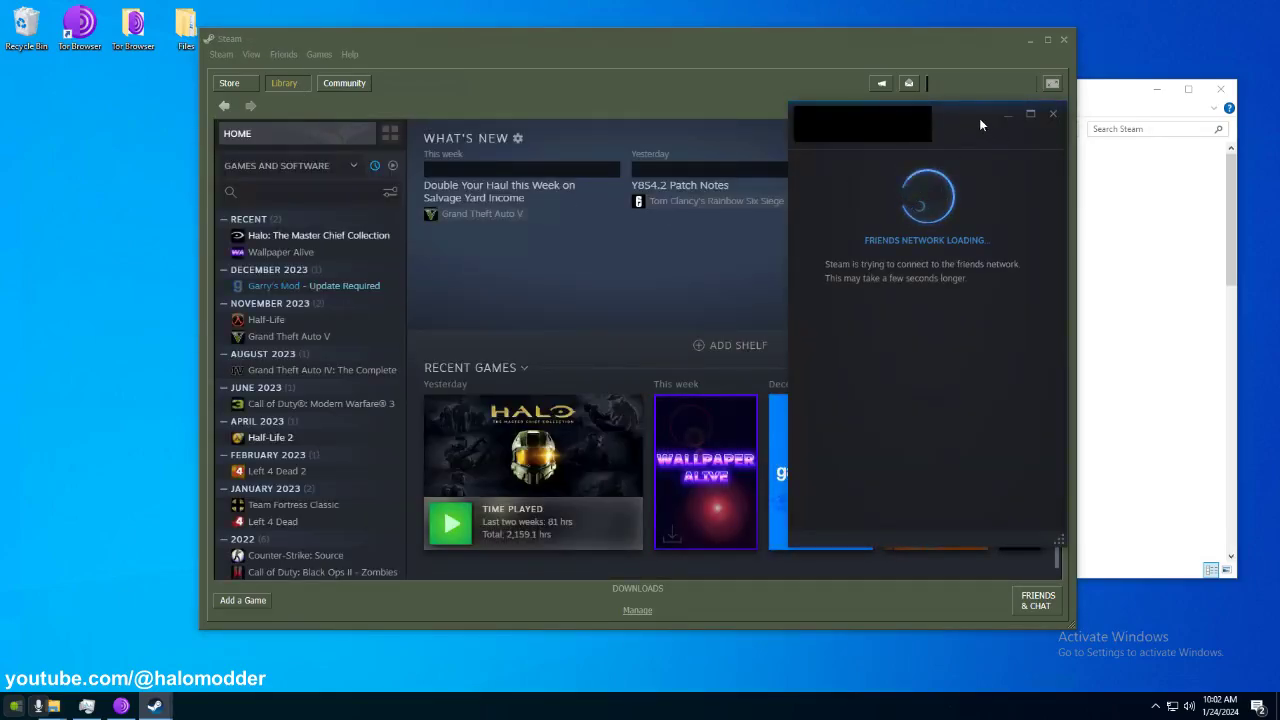
click(1052, 113)
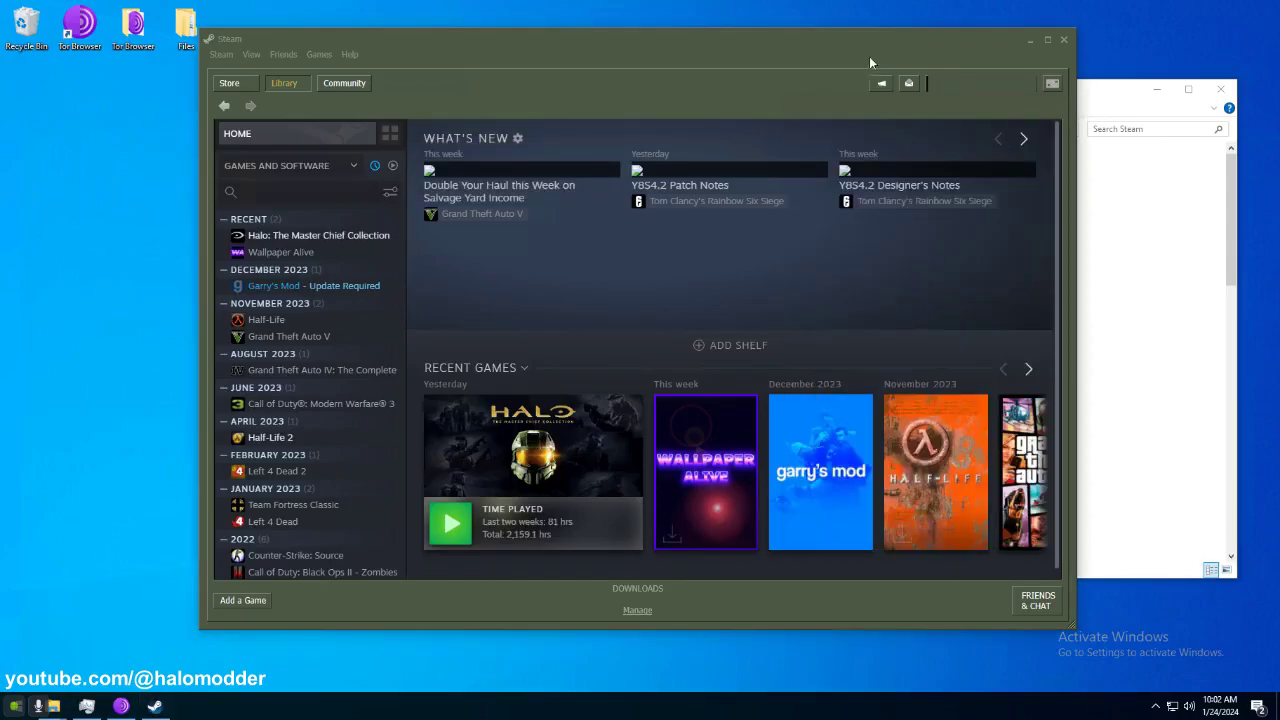
drag(787, 45, 746, 45)
drag(1033, 627, 1156, 654)
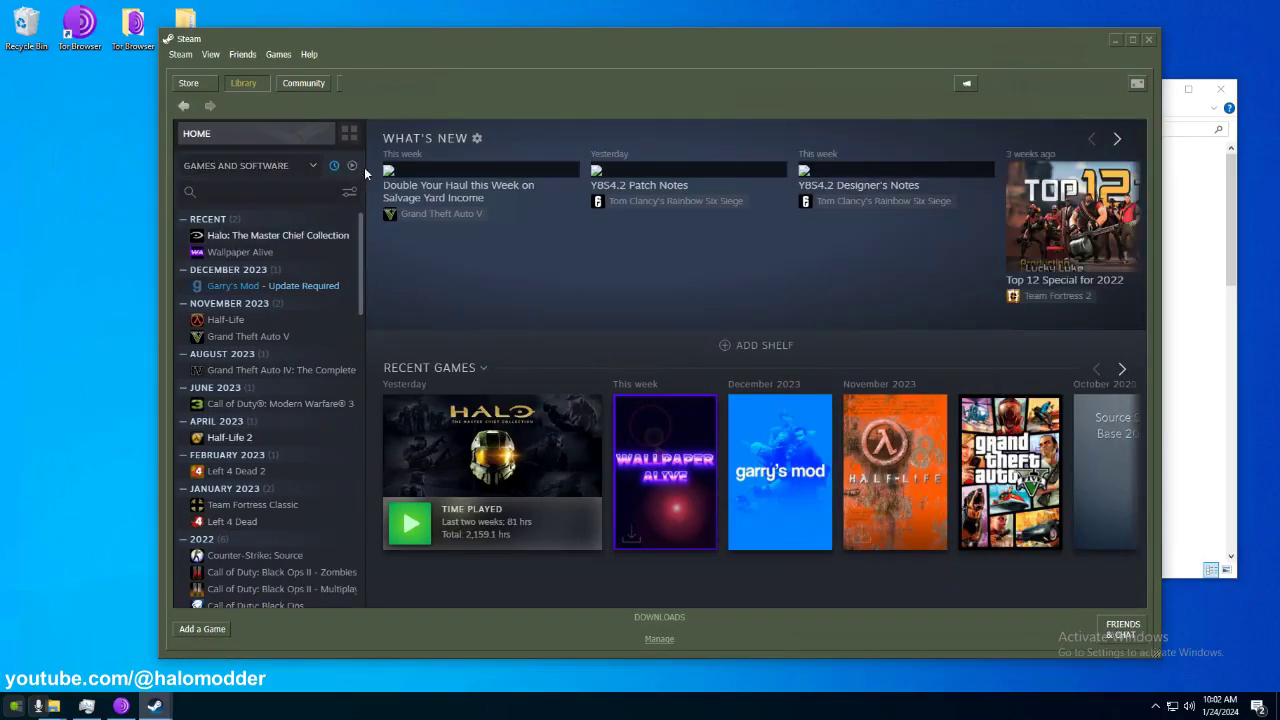
click(337, 166)
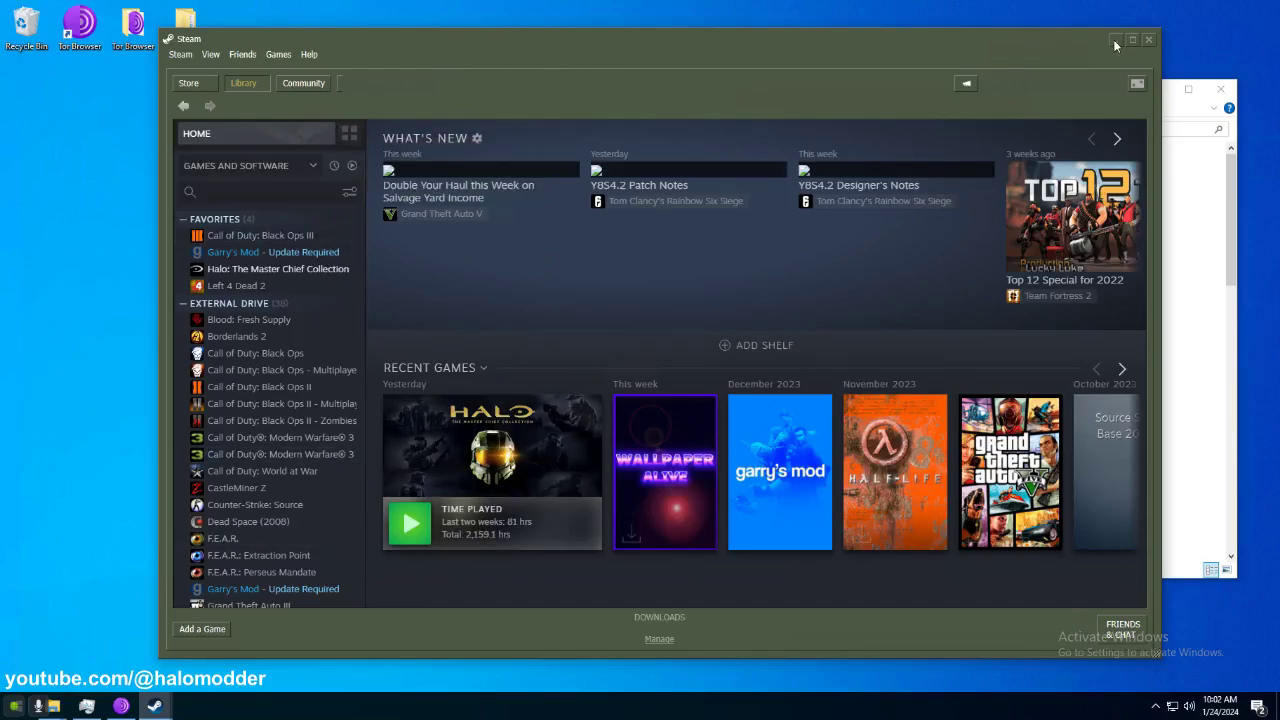
click(1148, 39)
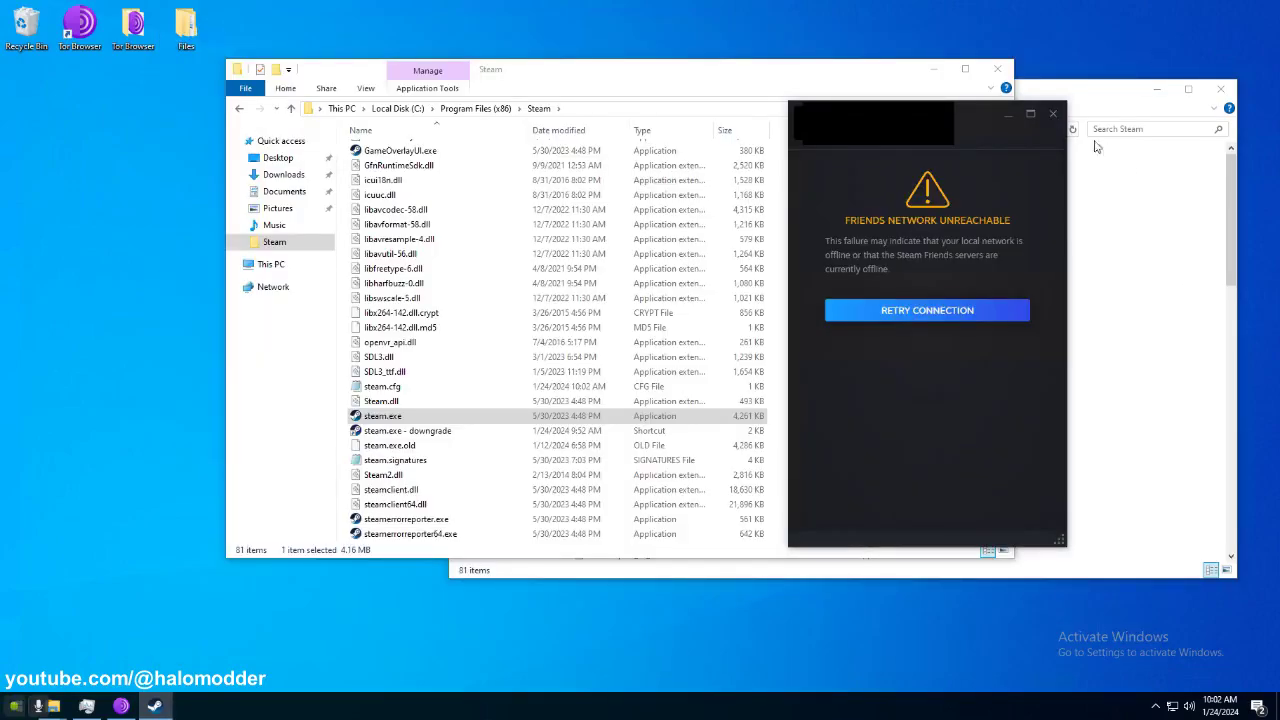
Switch to Tor Browser and examine the PhantomGamers/SFP repository and the download assets of its release 0.0.54.
click(121, 706)
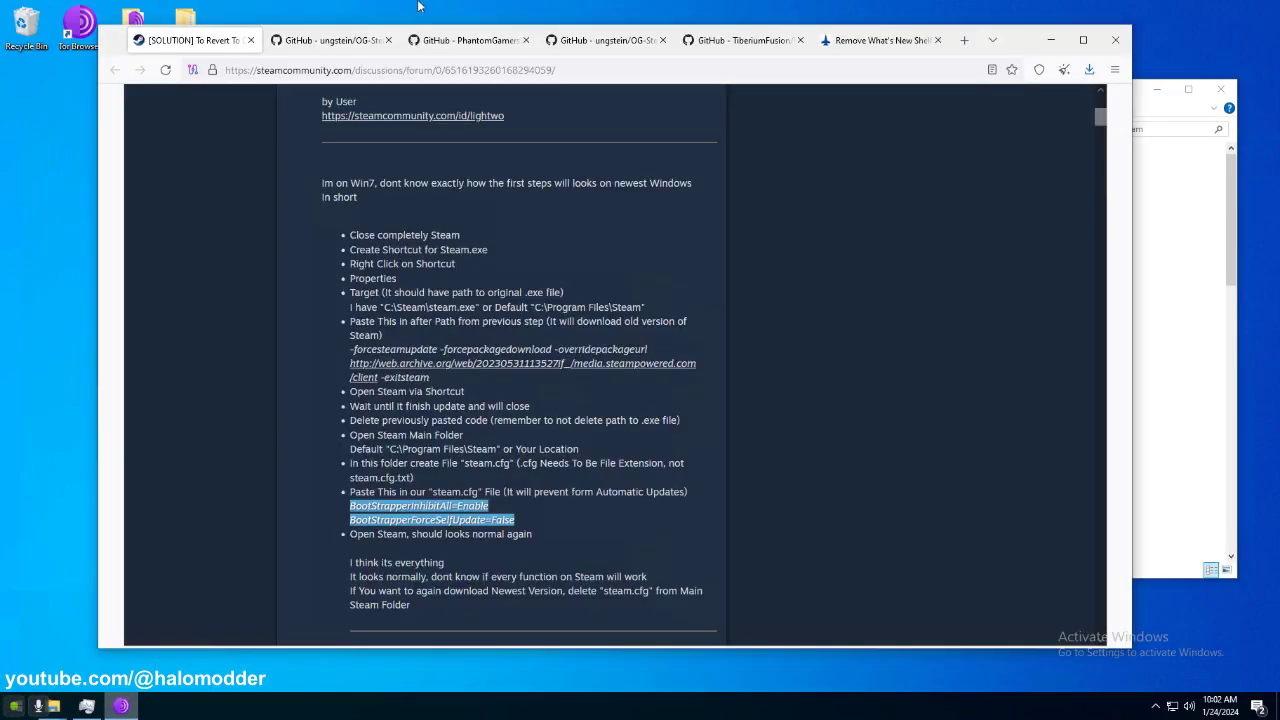
click(470, 40)
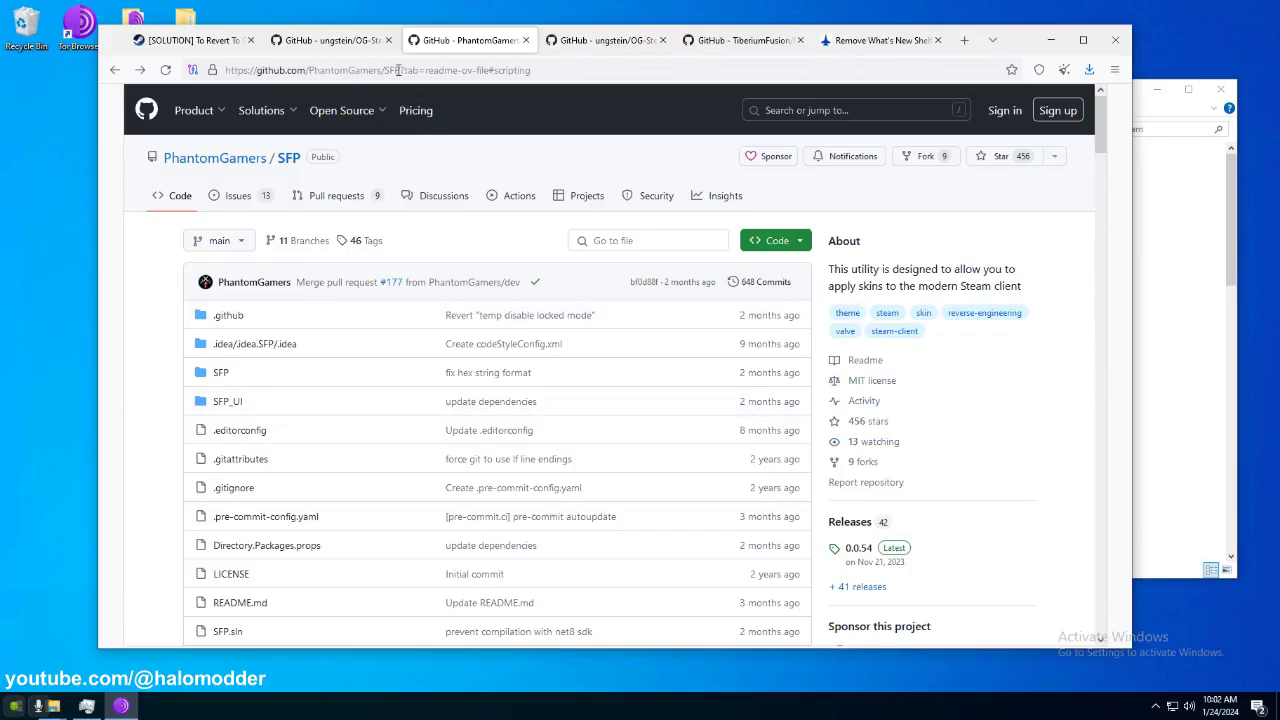
scroll(310, 275, down, 6)
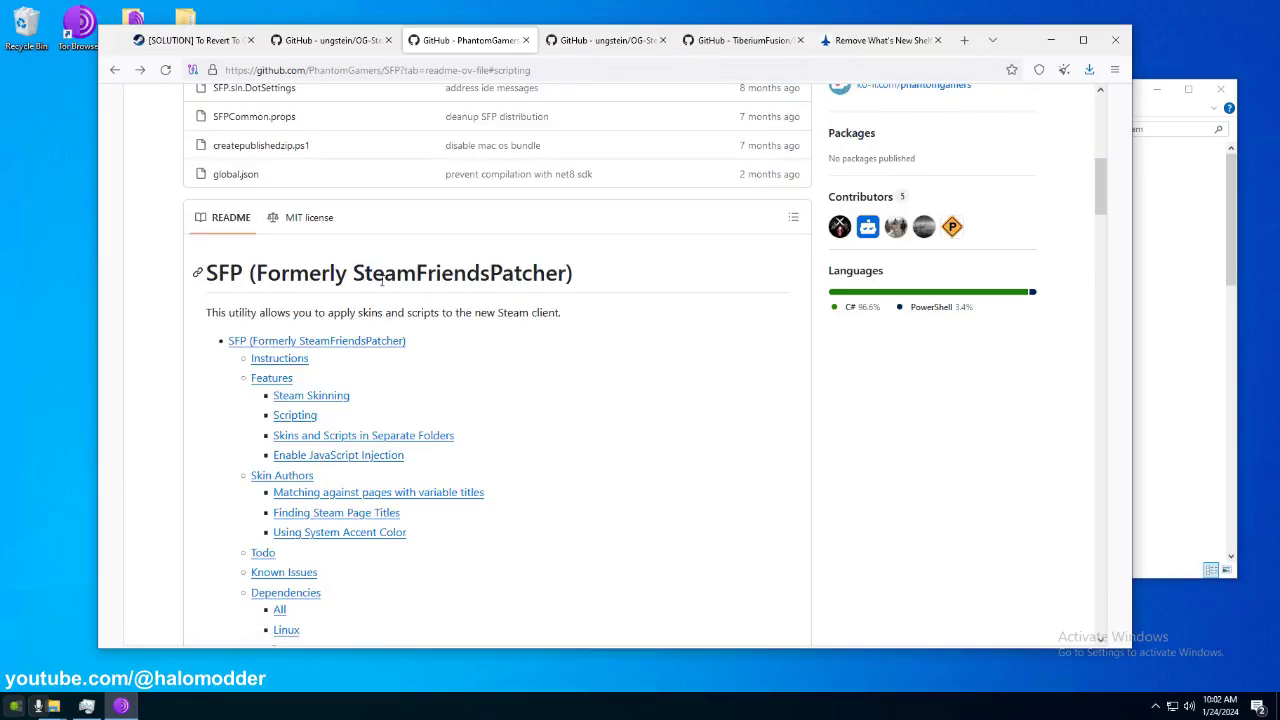
scroll(622, 300, up, 5)
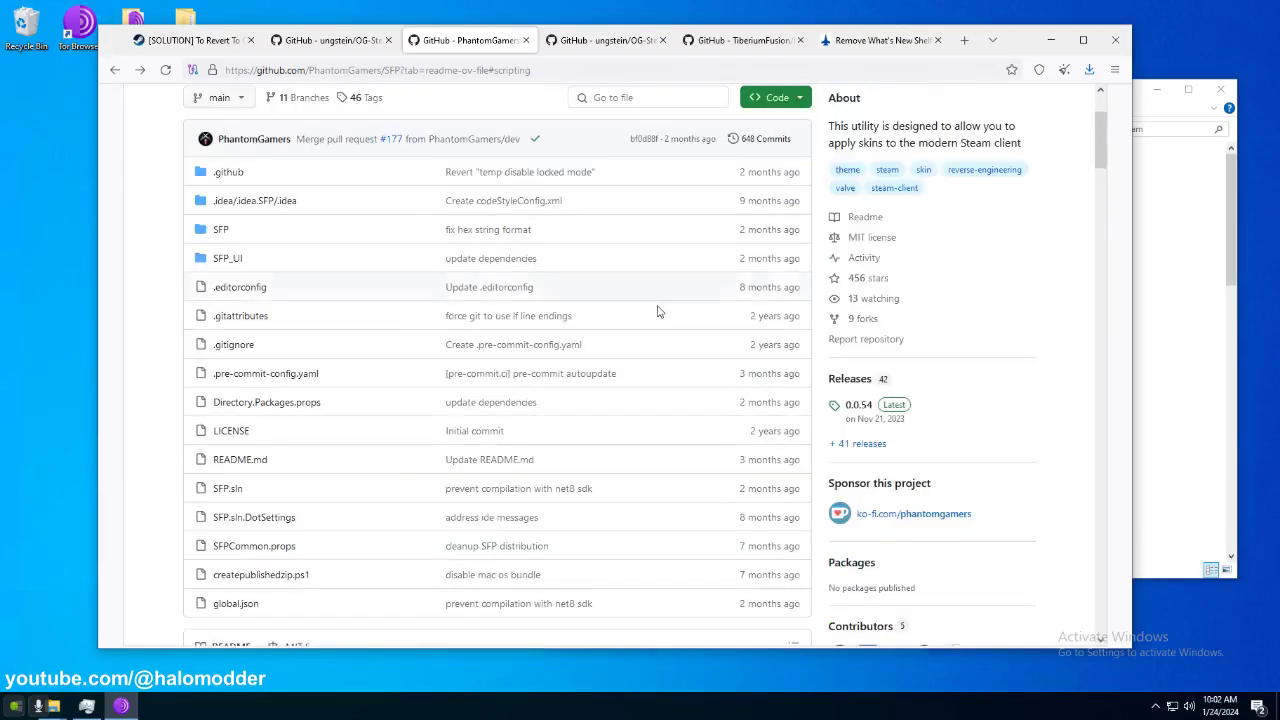
click(859, 410)
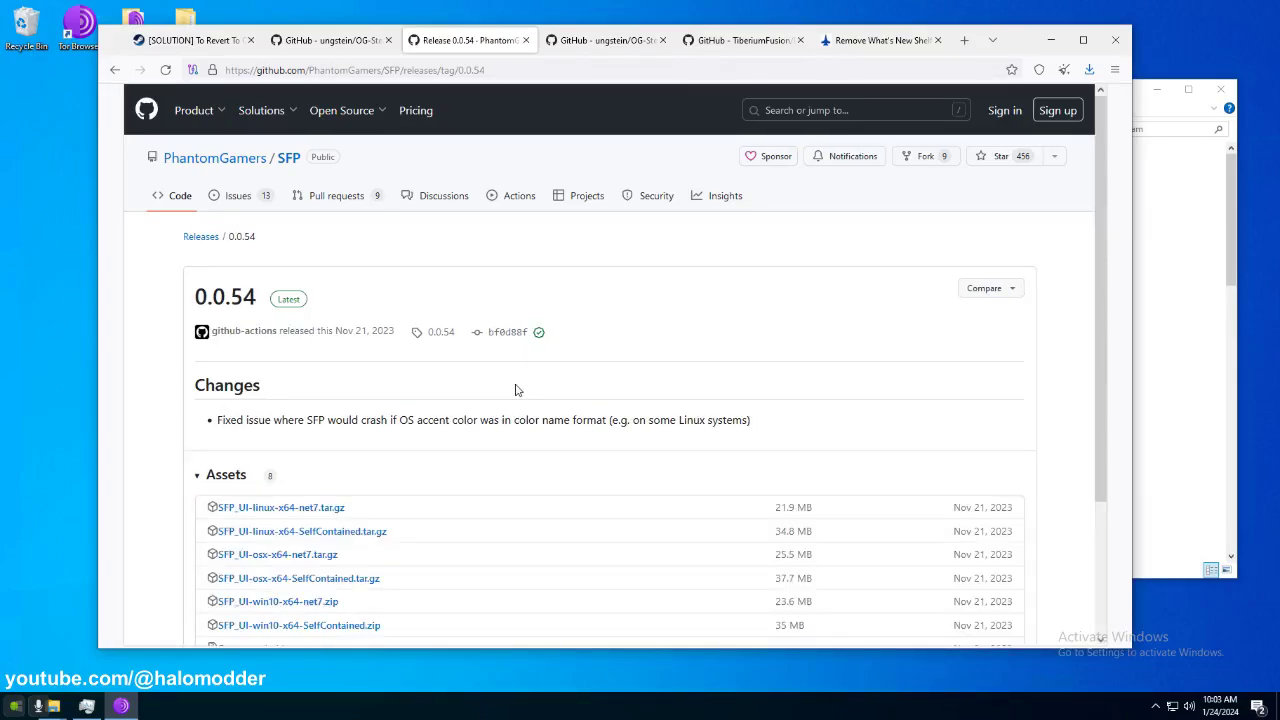
scroll(516, 390, down, 1)
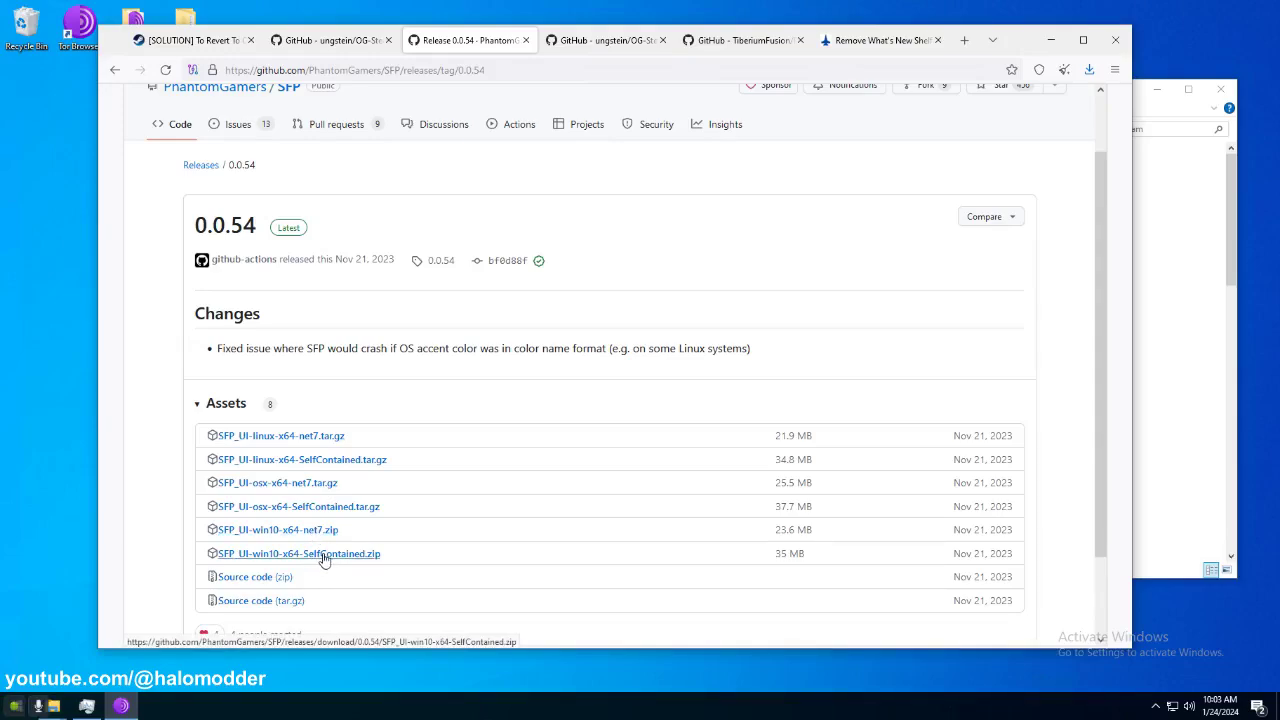
click(114, 69)
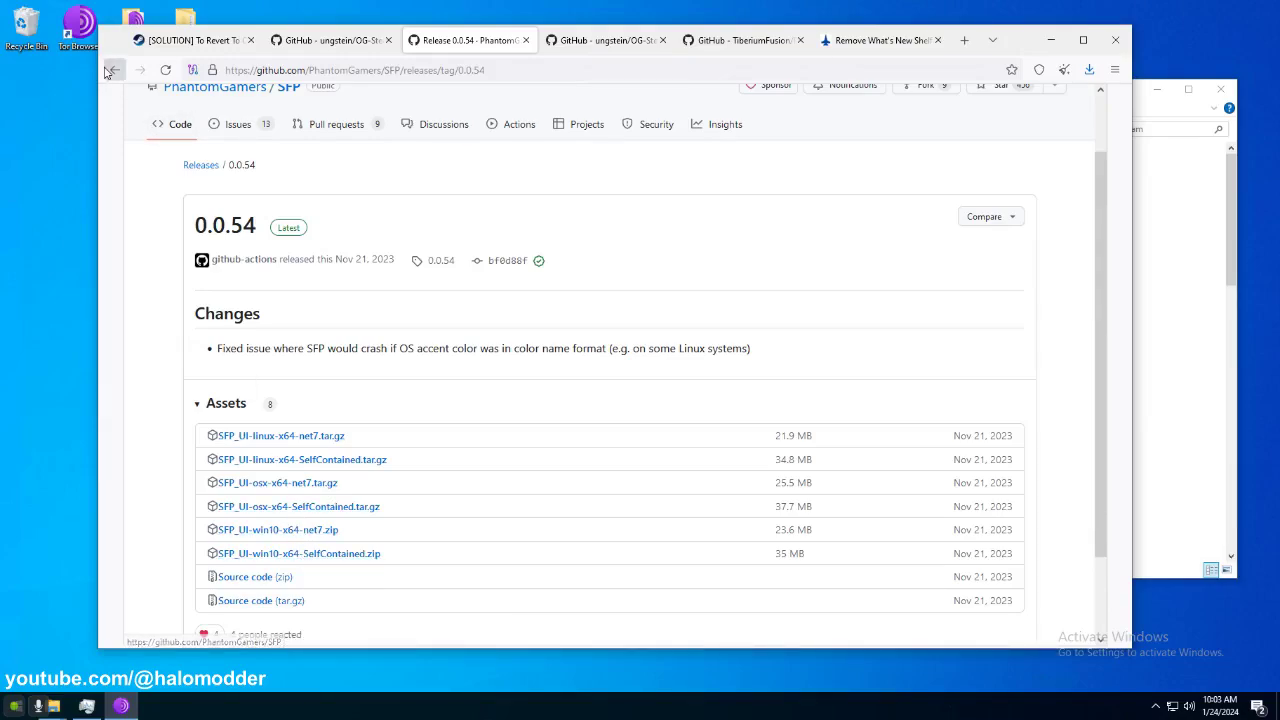
Minimize the browser, close the front Steam folder window and open SFP_UI-win10-x64-SelfContained.zip from the desktop's Files folder.
click(1050, 40)
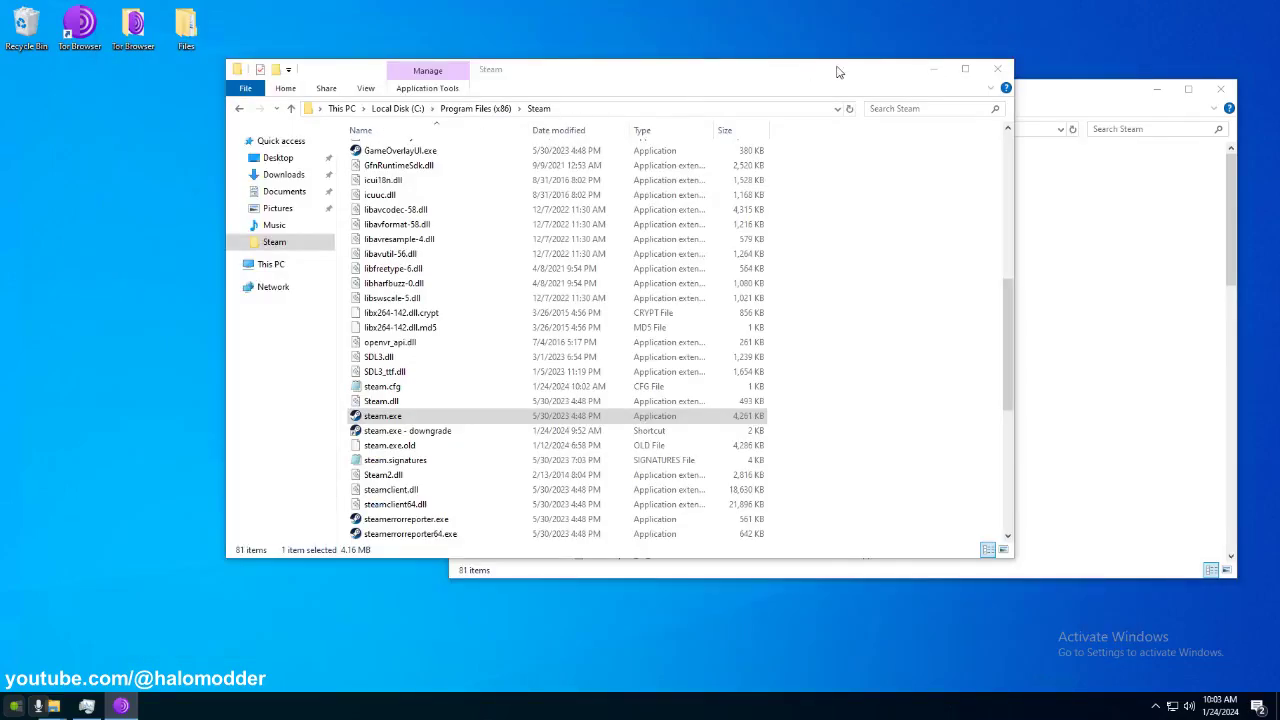
key(alt+F4)
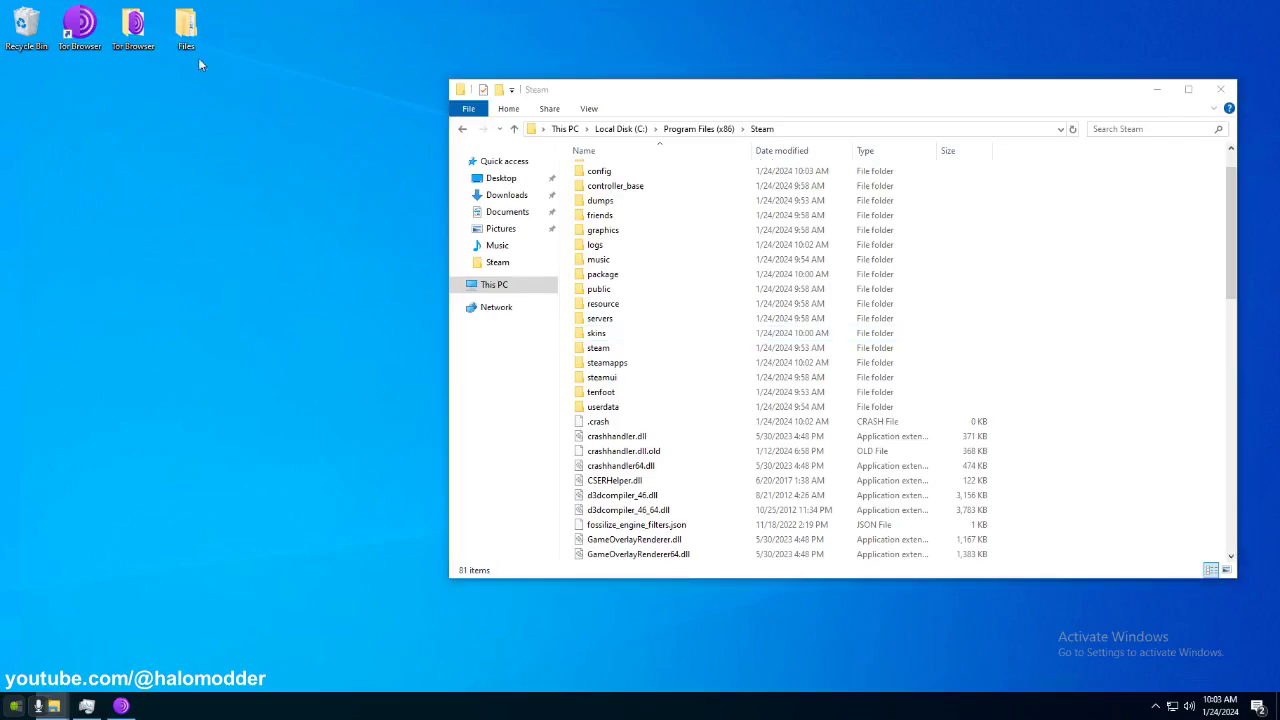
double_click(186, 25)
click(443, 215)
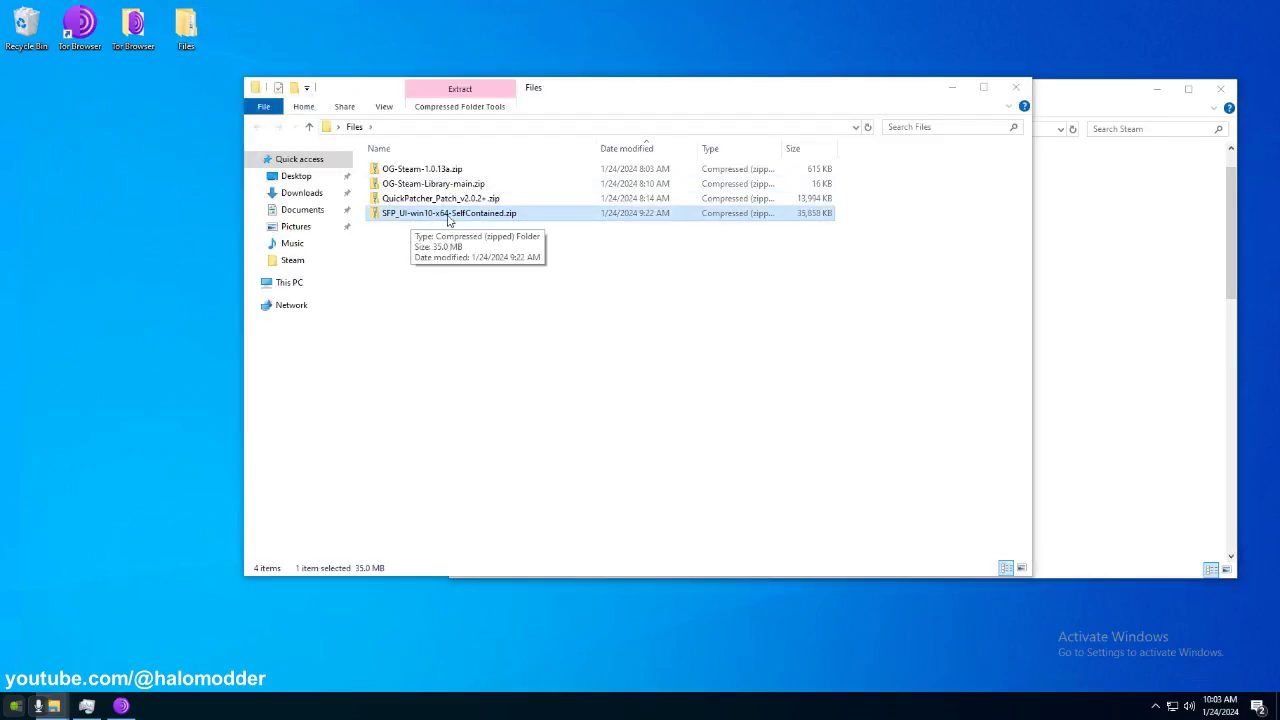
double_click(461, 217)
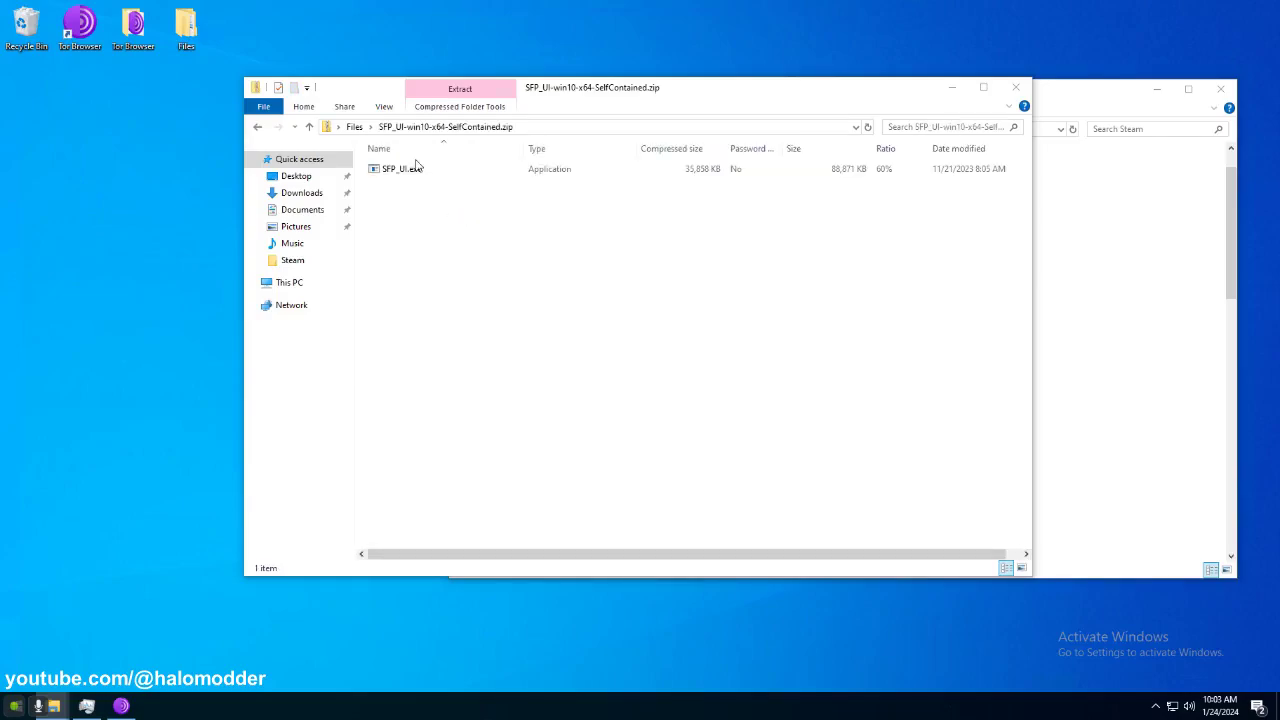
Copy SFP_UI.exe from the archive into the Steam folder.
click(403, 172)
click(1125, 205)
drag(698, 96, 758, 92)
drag(400, 170, 1207, 382)
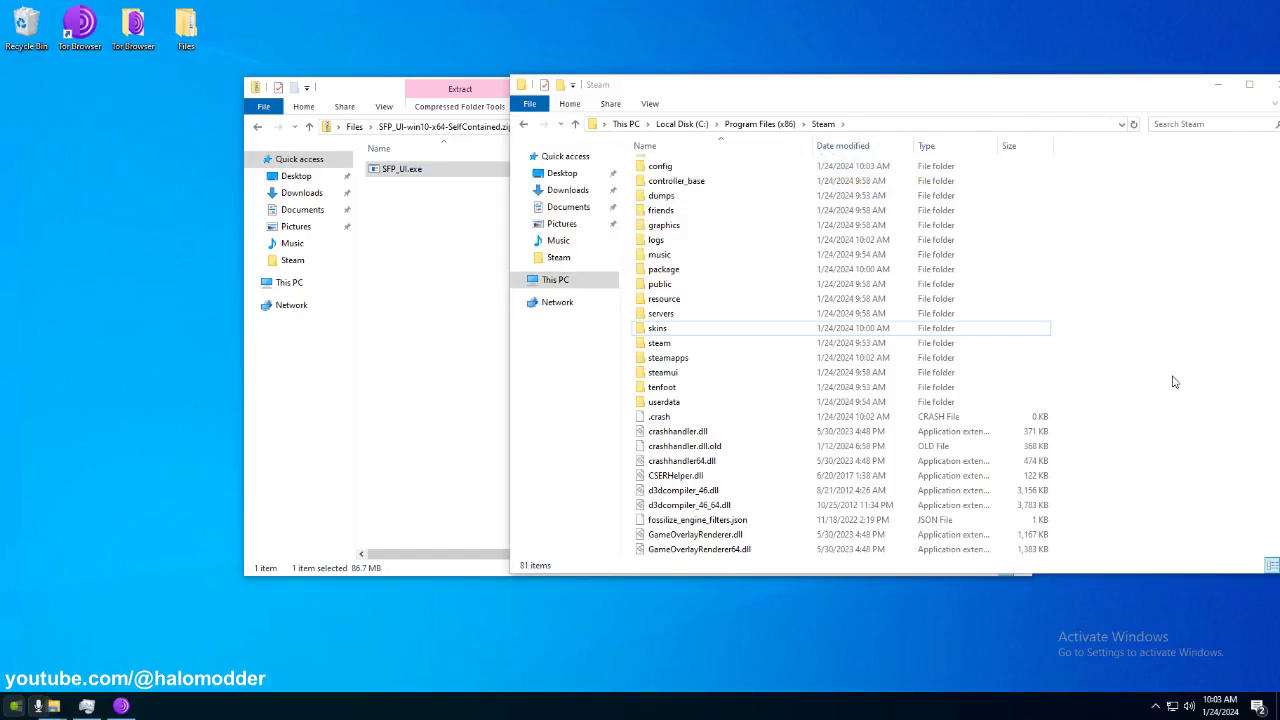
drag(1000, 91, 894, 82)
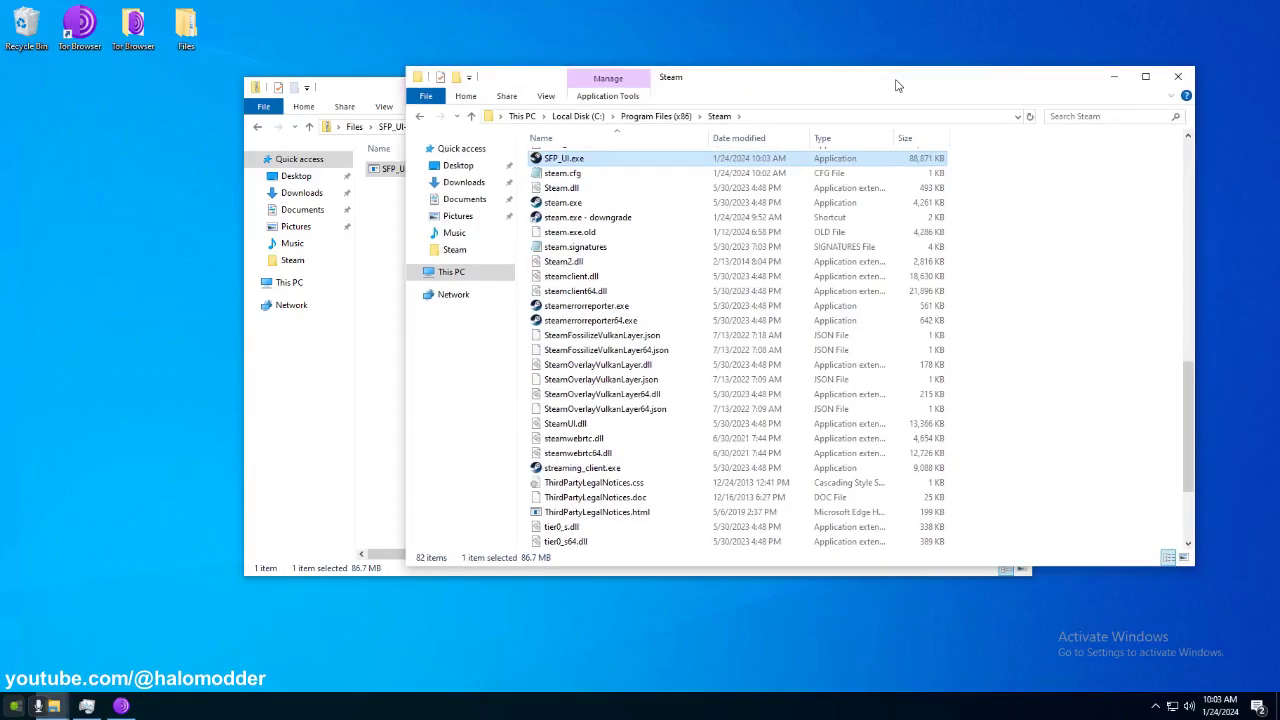
Run SFP_UI.exe from the Steam folder, allow it past the SmartScreen block and minimize the folder window.
double_click(560, 160)
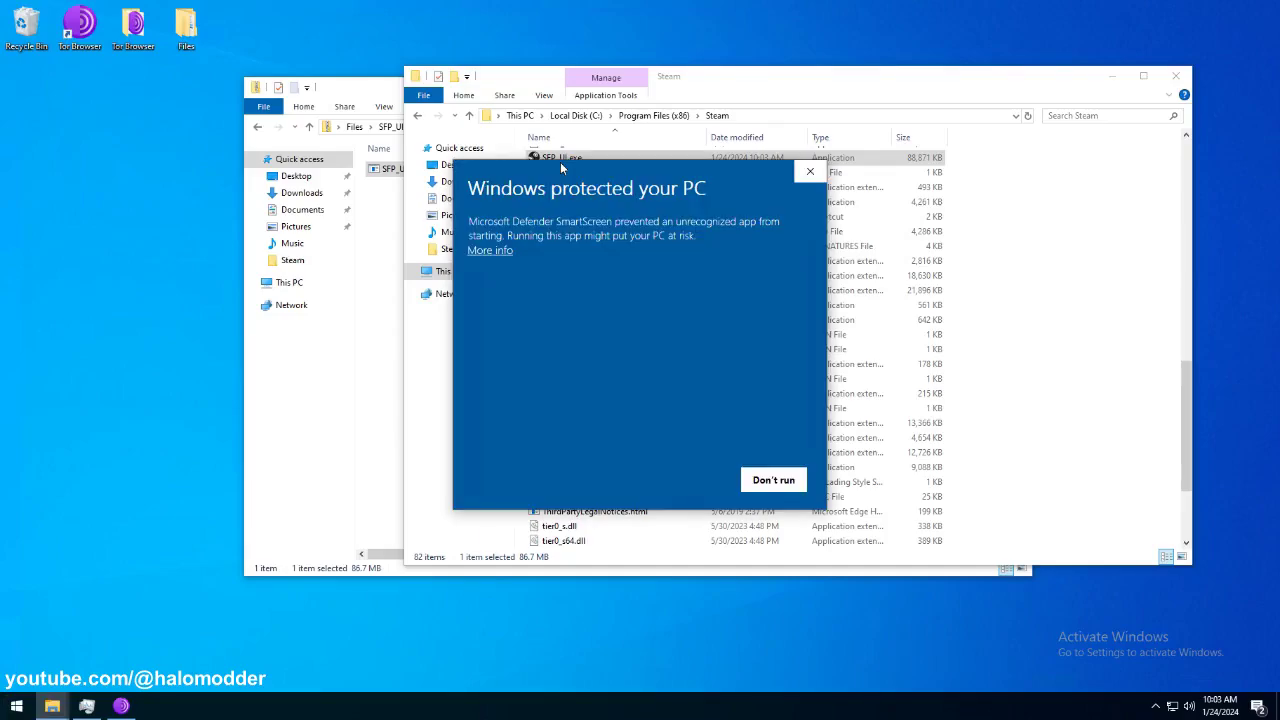
click(500, 251)
click(688, 482)
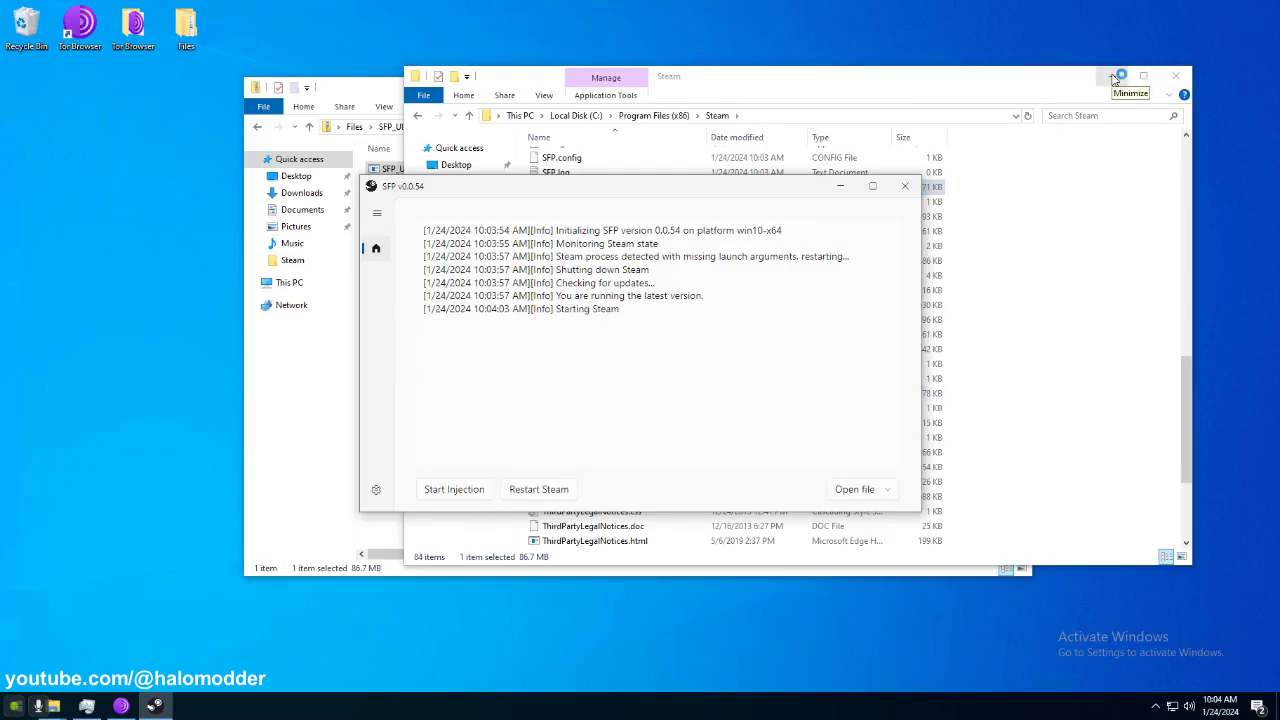
click(1113, 78)
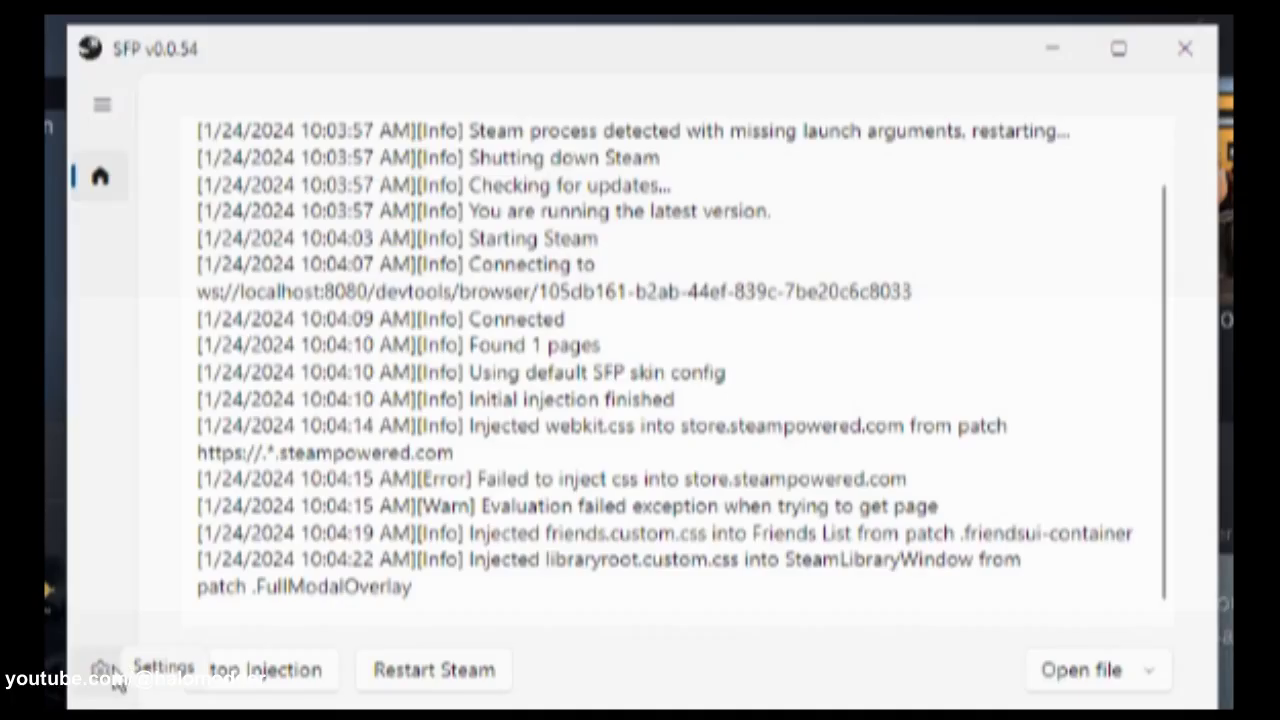
Enable Minimize to tray and Close to tray in SFP's app settings.
click(100, 668)
click(178, 272)
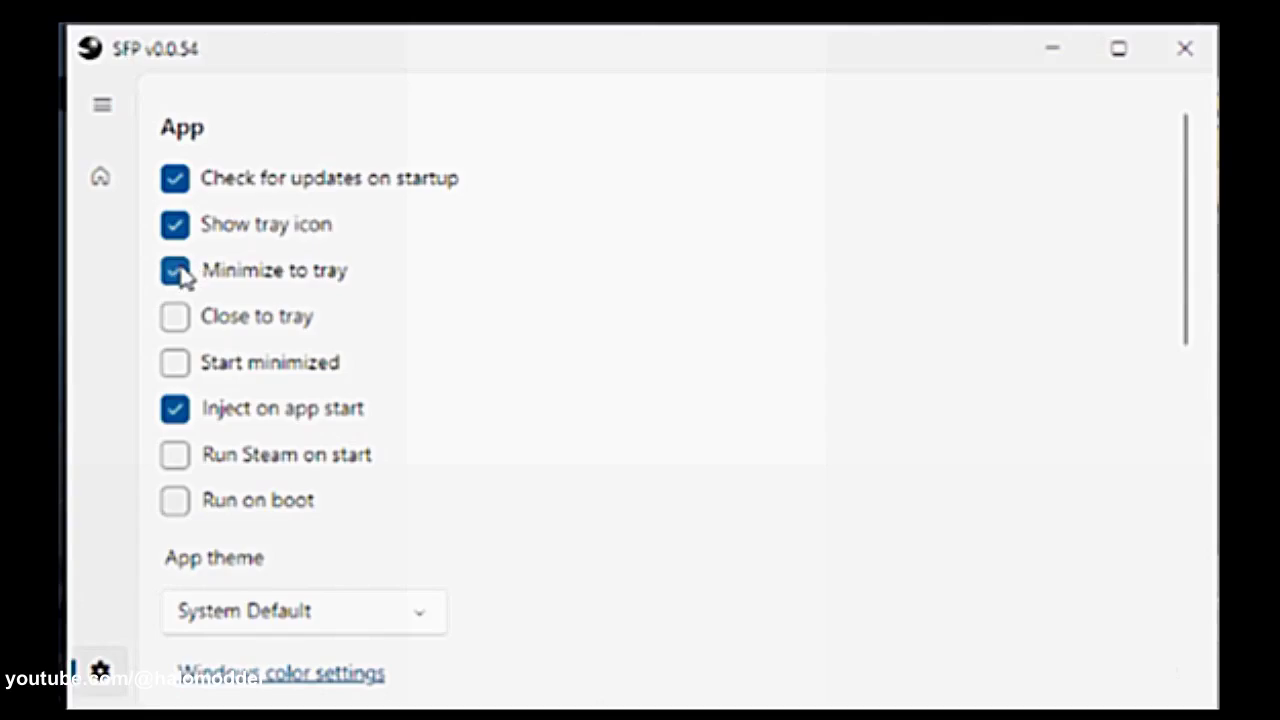
click(180, 328)
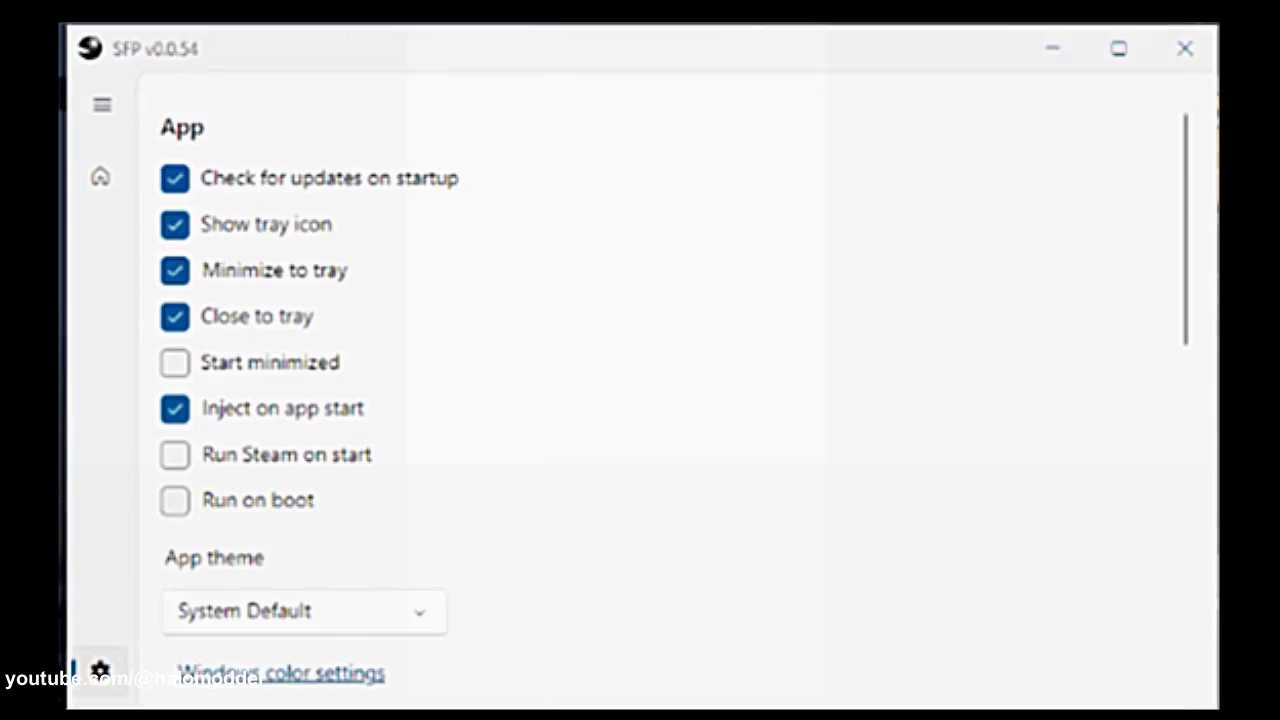
Enable Run on boot, append -nofriendsui to the Steam launch args and return to SFP's home page.
click(178, 504)
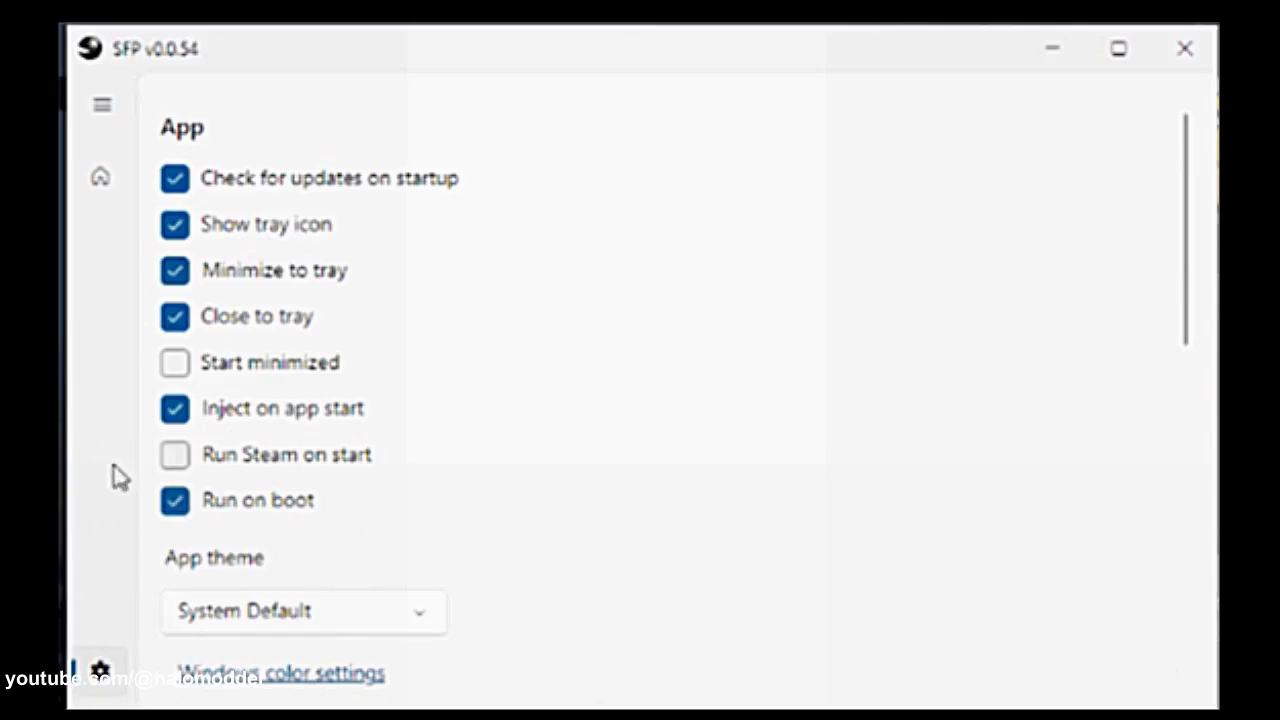
scroll(595, 478, down, 4)
click(607, 470)
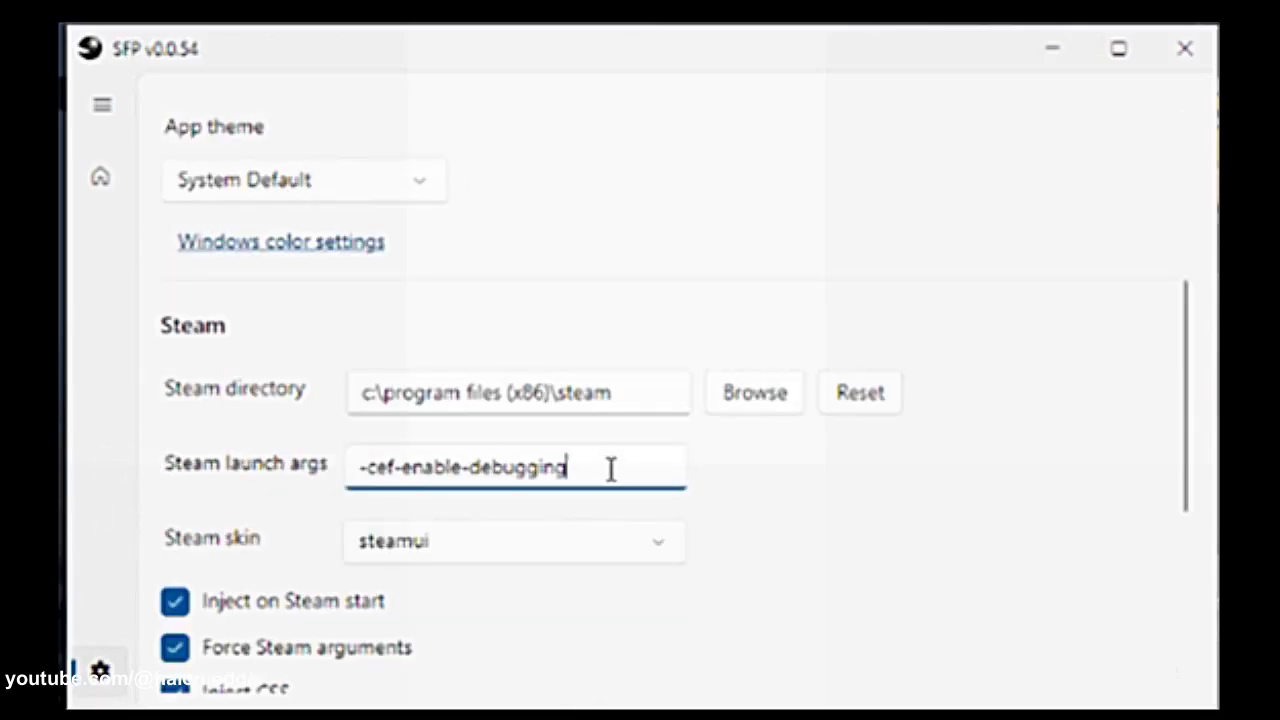
text(-nofriendsui)
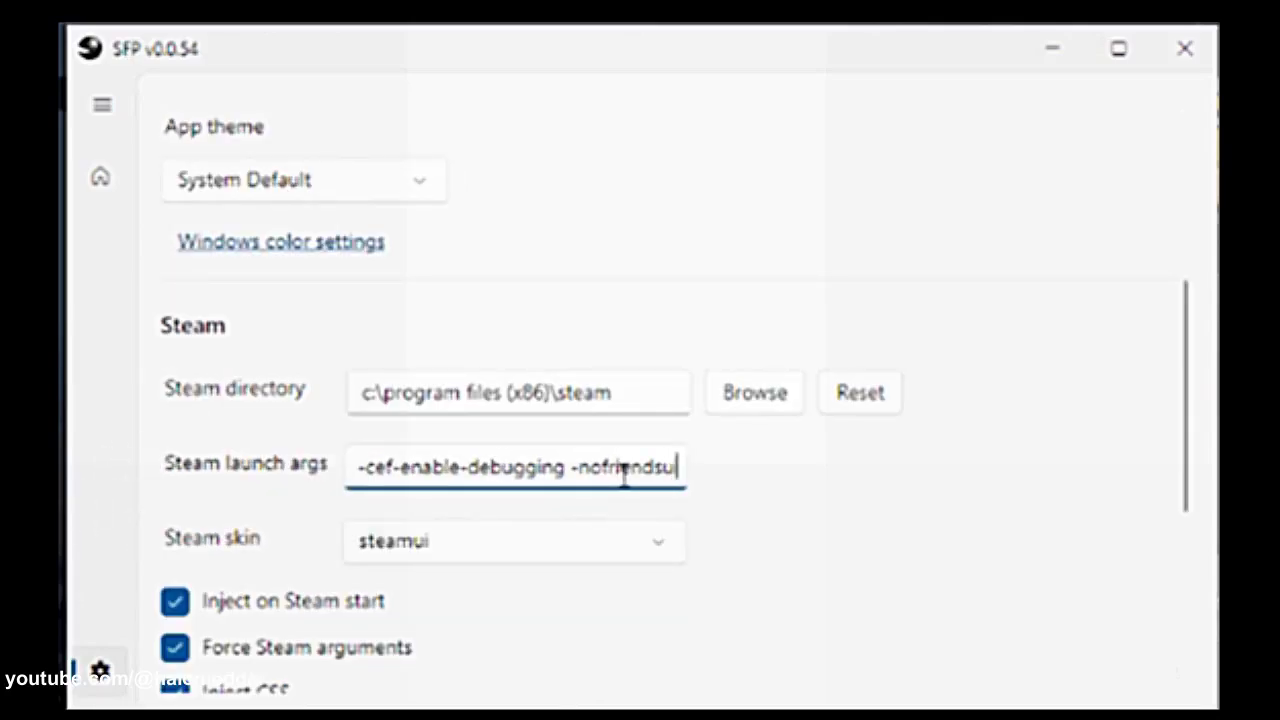
drag(576, 453, 634, 463)
click(651, 466)
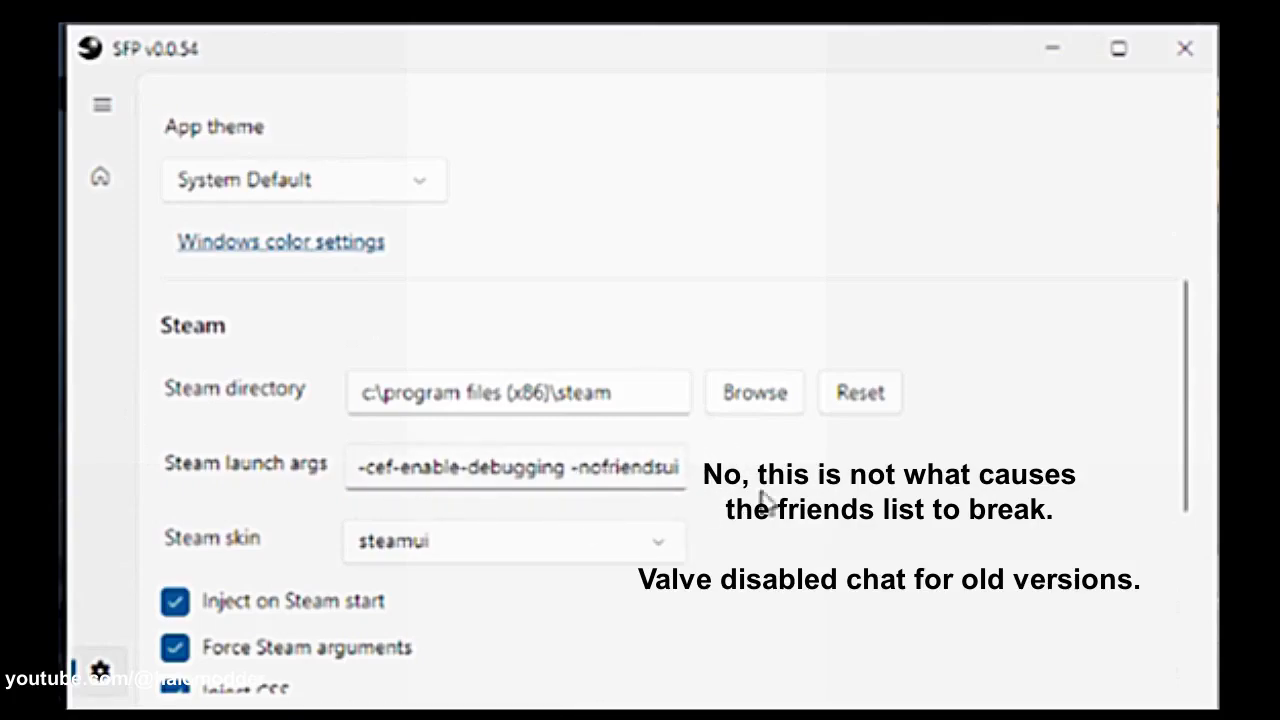
scroll(874, 506, up, 5)
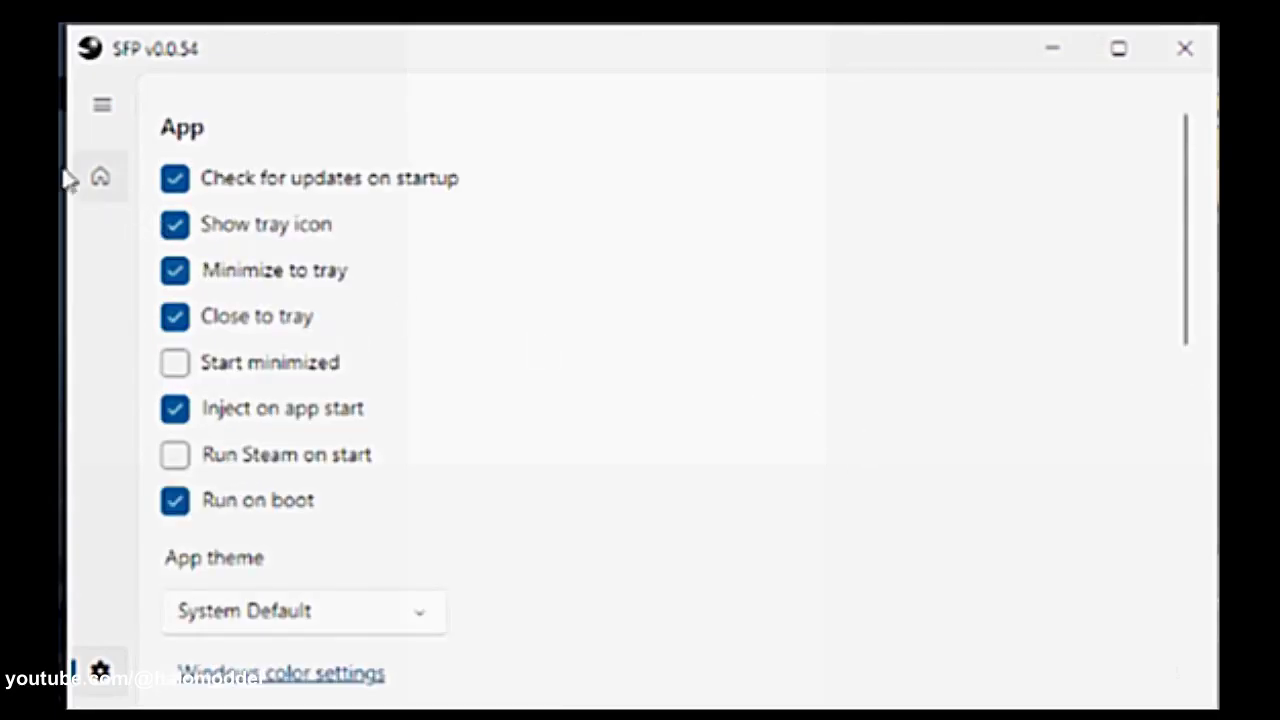
click(104, 186)
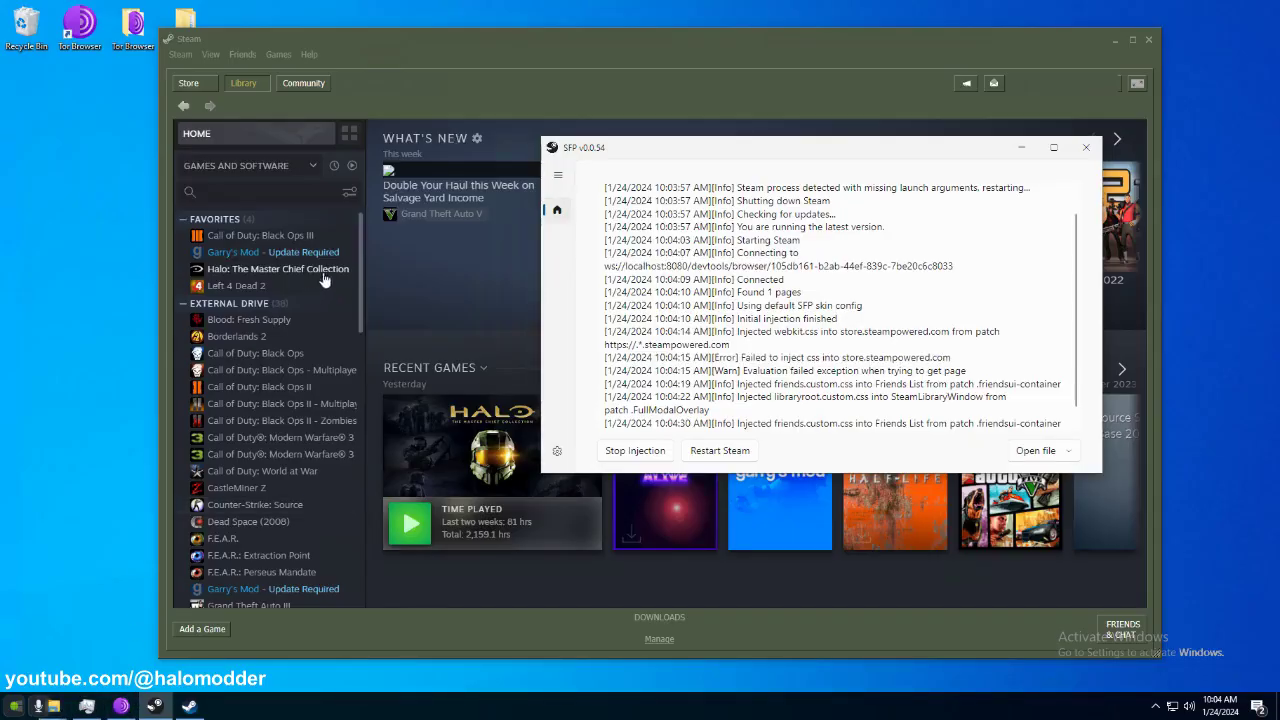
Switch to the browser and bring up the code download options of the OG-Steam-Library GitHub repository.
click(120, 706)
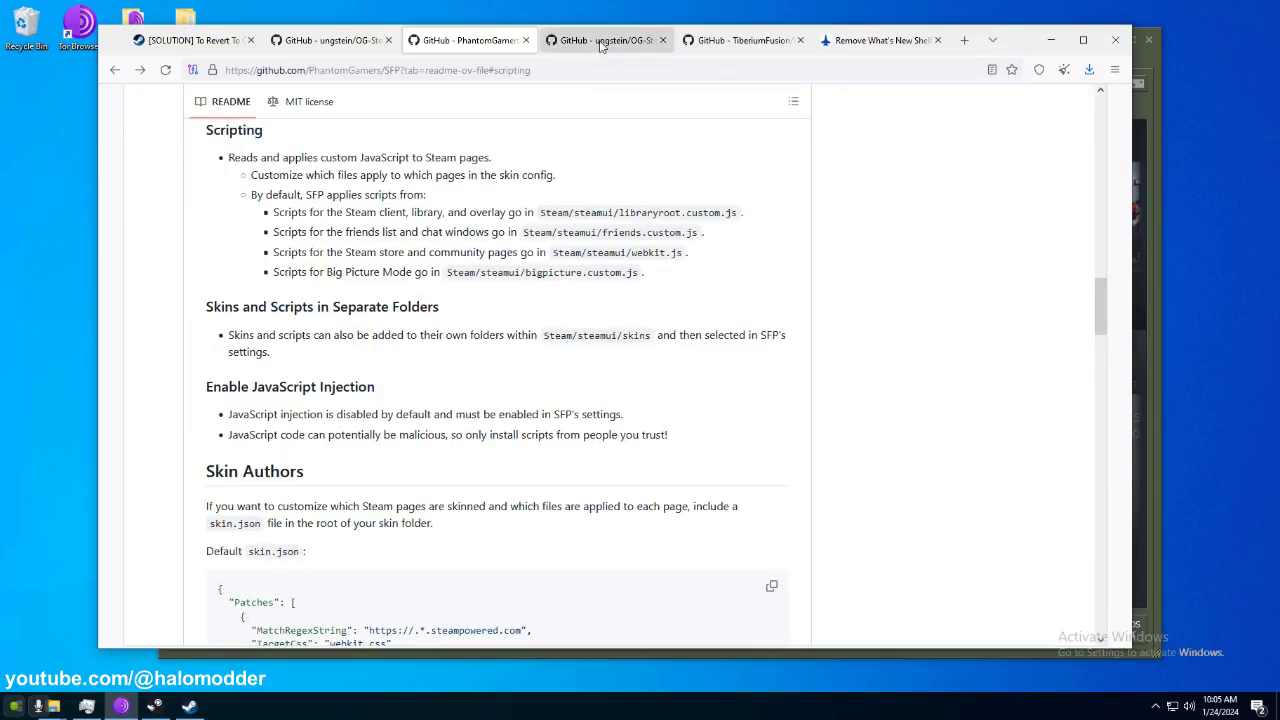
click(600, 41)
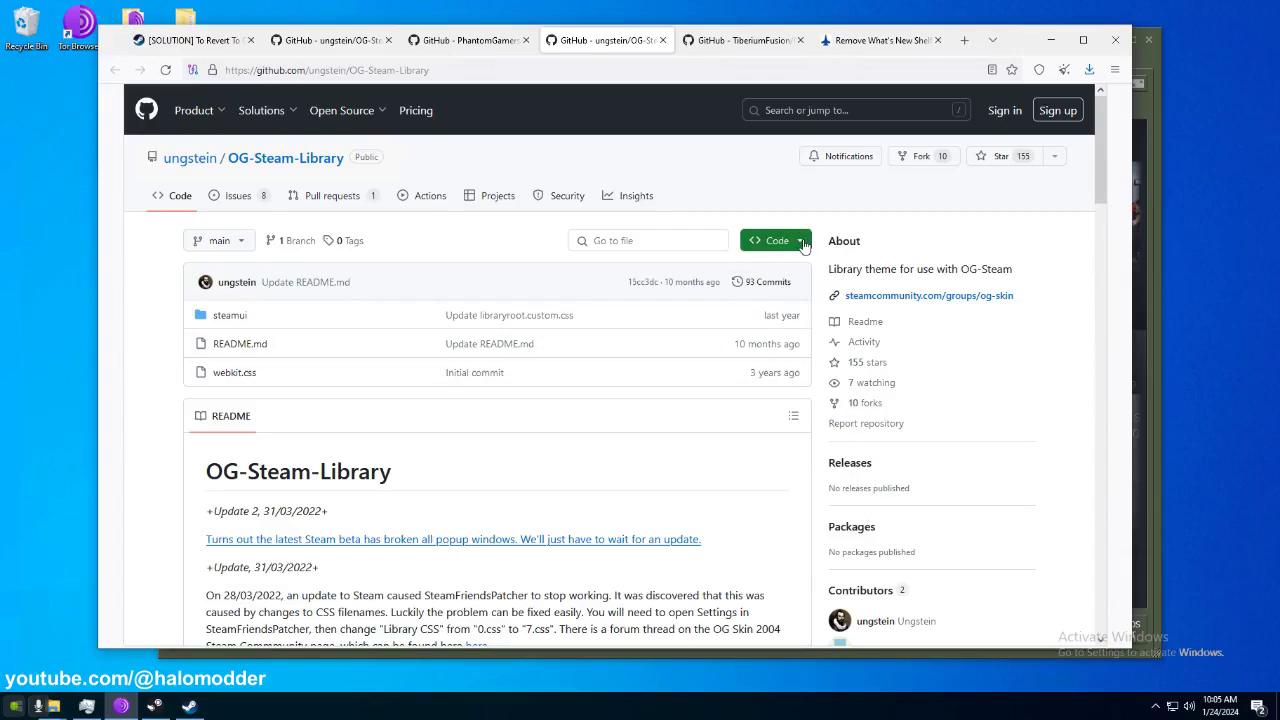
click(801, 243)
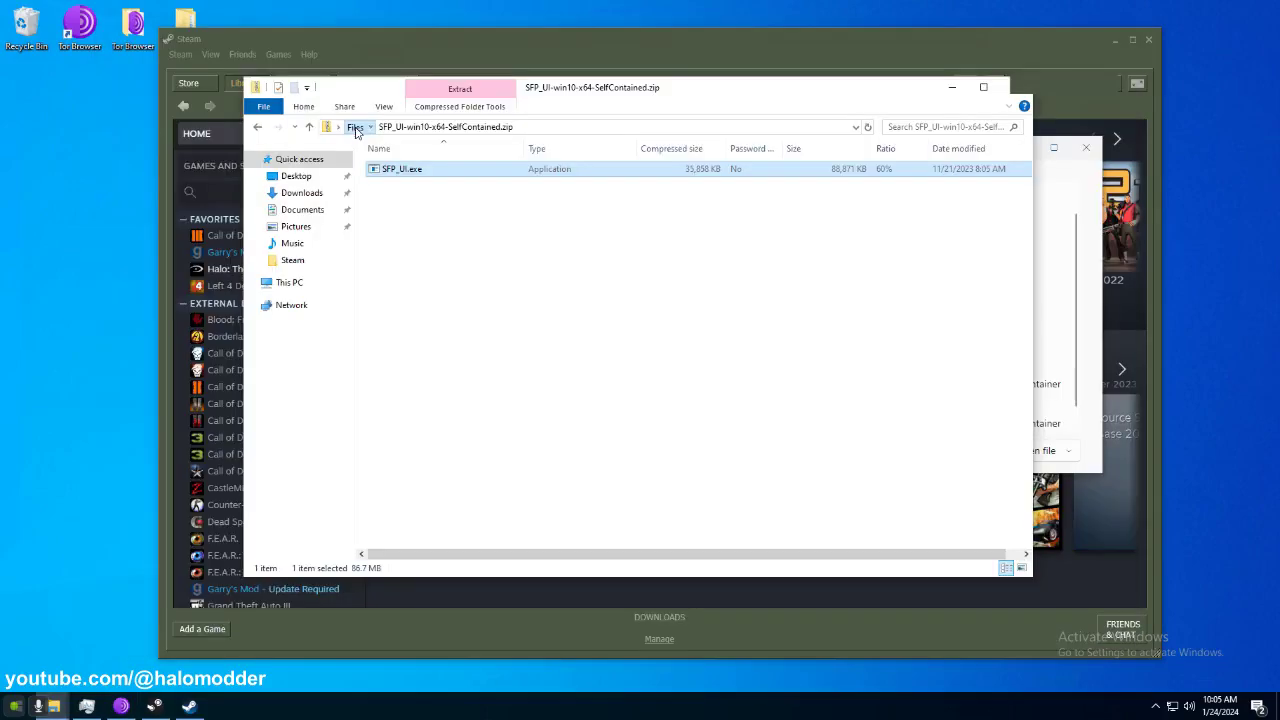
Open the steamui folder inside OG-Steam-Library-main.zip from the Files folder and minimize the Steam window.
click(351, 126)
click(440, 185)
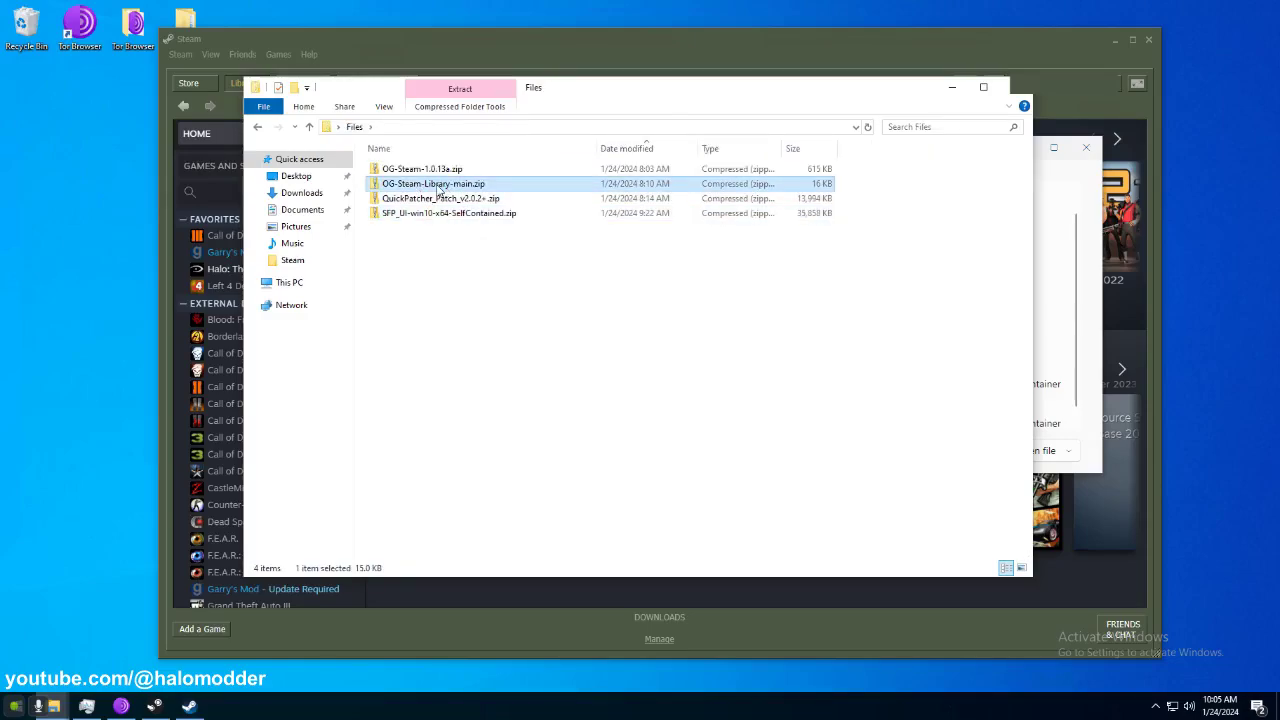
double_click(437, 186)
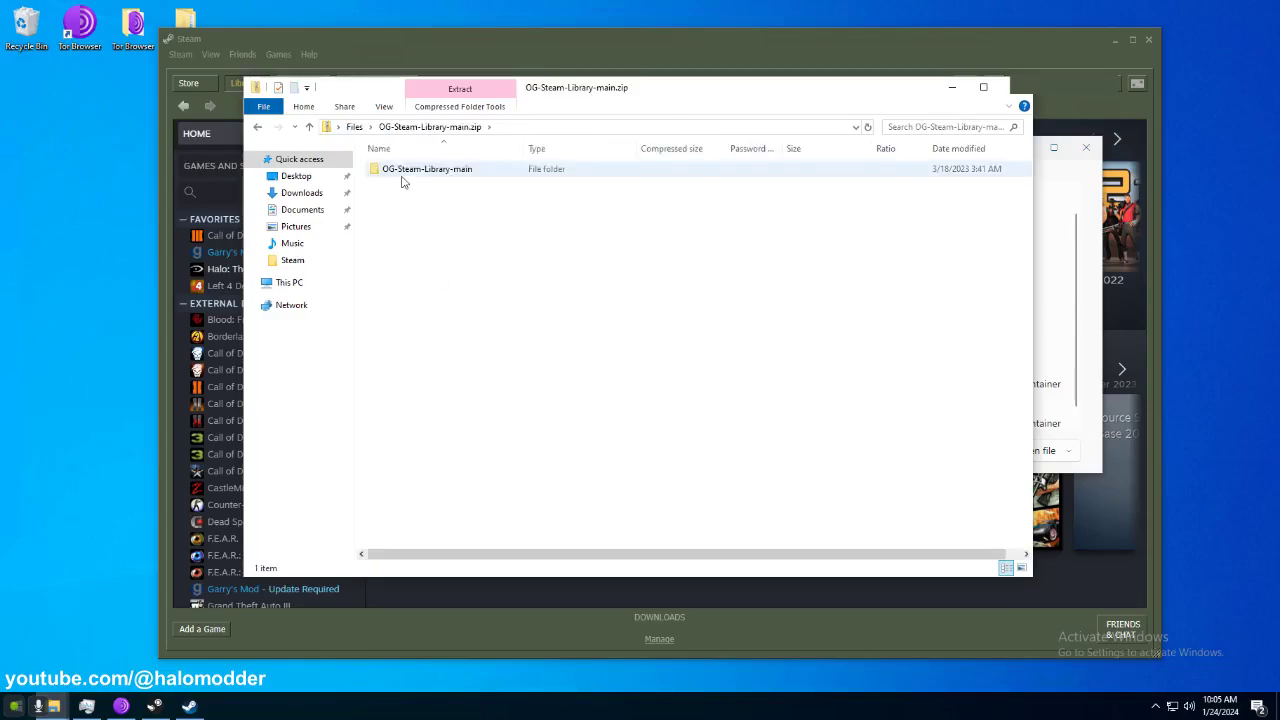
double_click(400, 177)
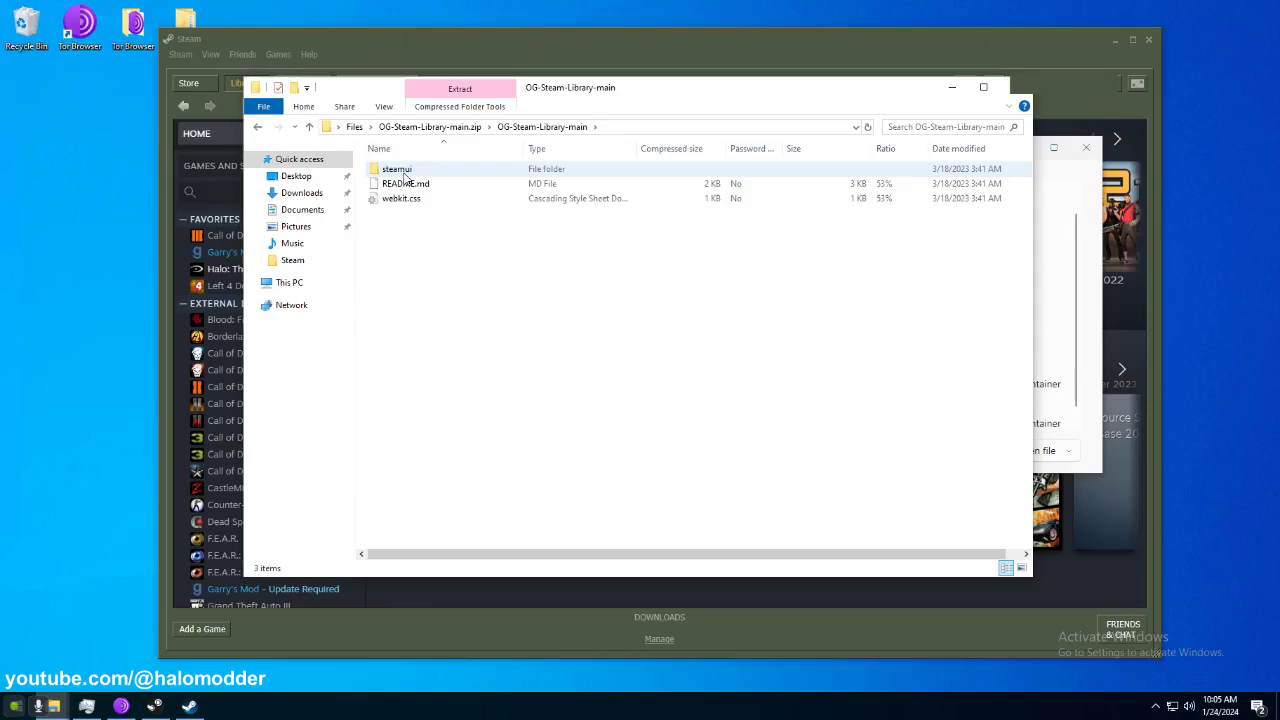
click(408, 202)
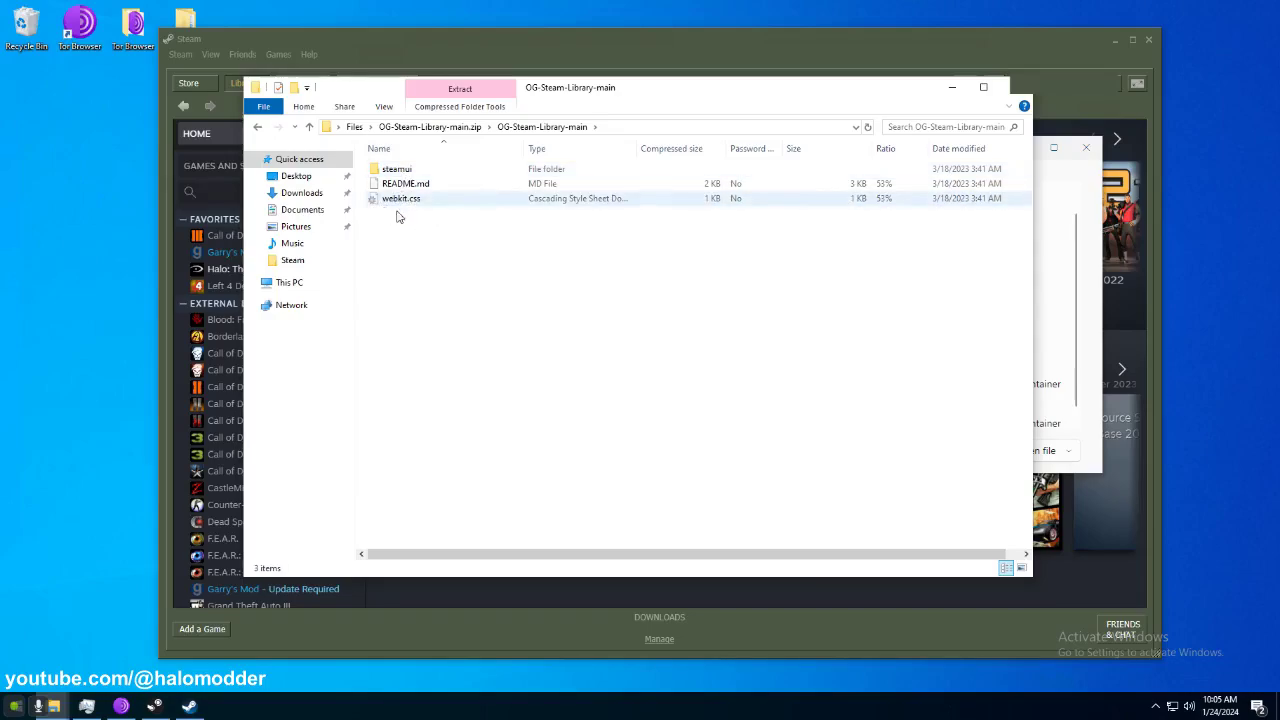
click(395, 172)
double_click(395, 172)
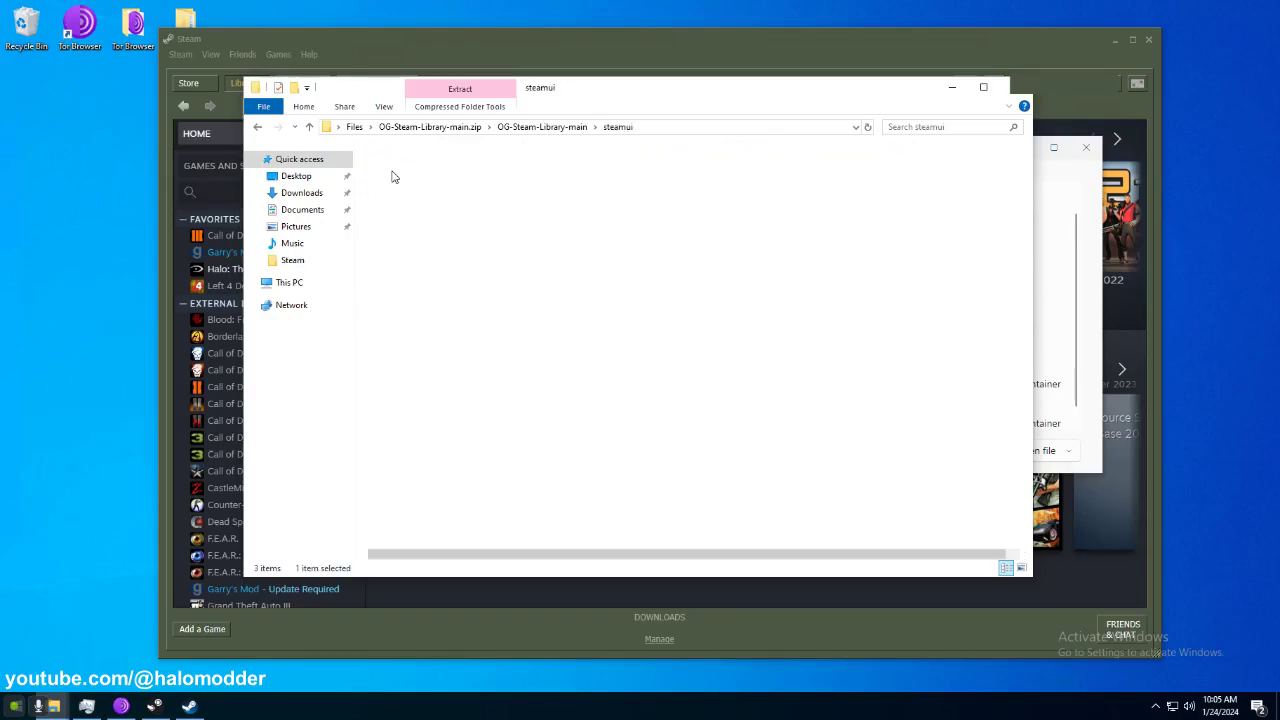
click(1078, 41)
click(1116, 40)
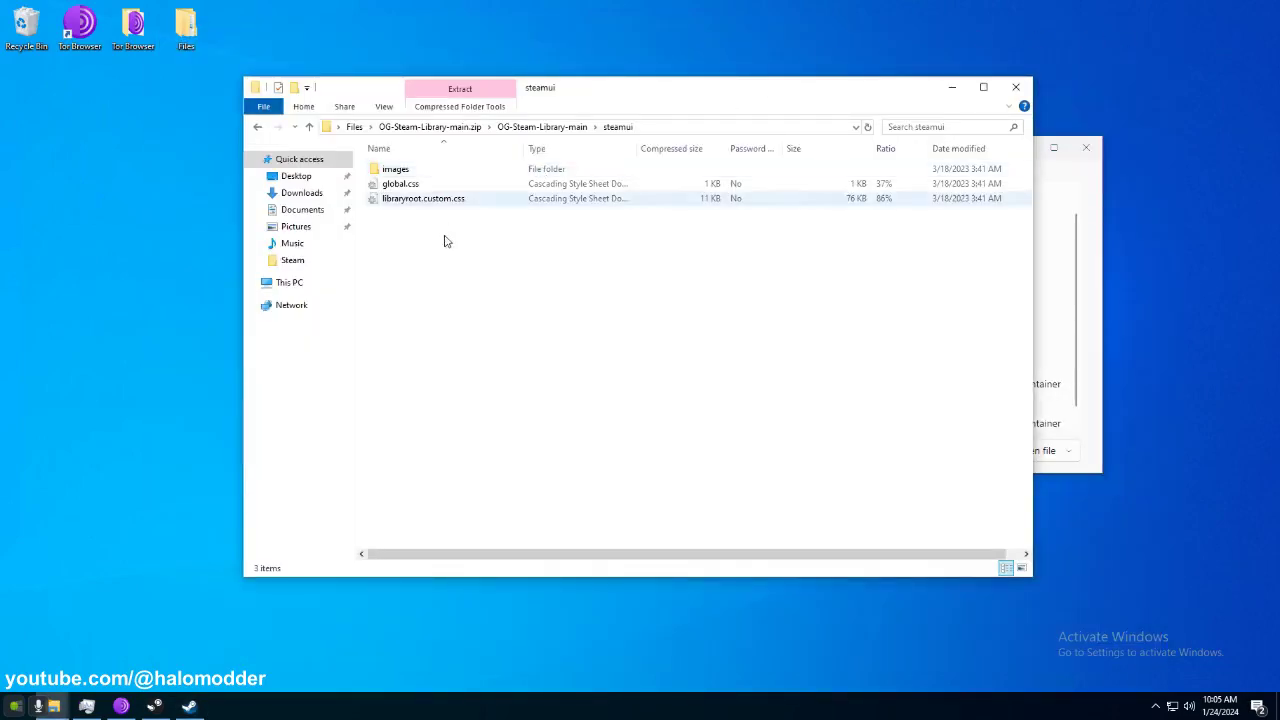
Select global.css and libraryroot.custom.css in the archive and open the steamui folder inside the Steam installation folder.
drag(445, 237, 408, 182)
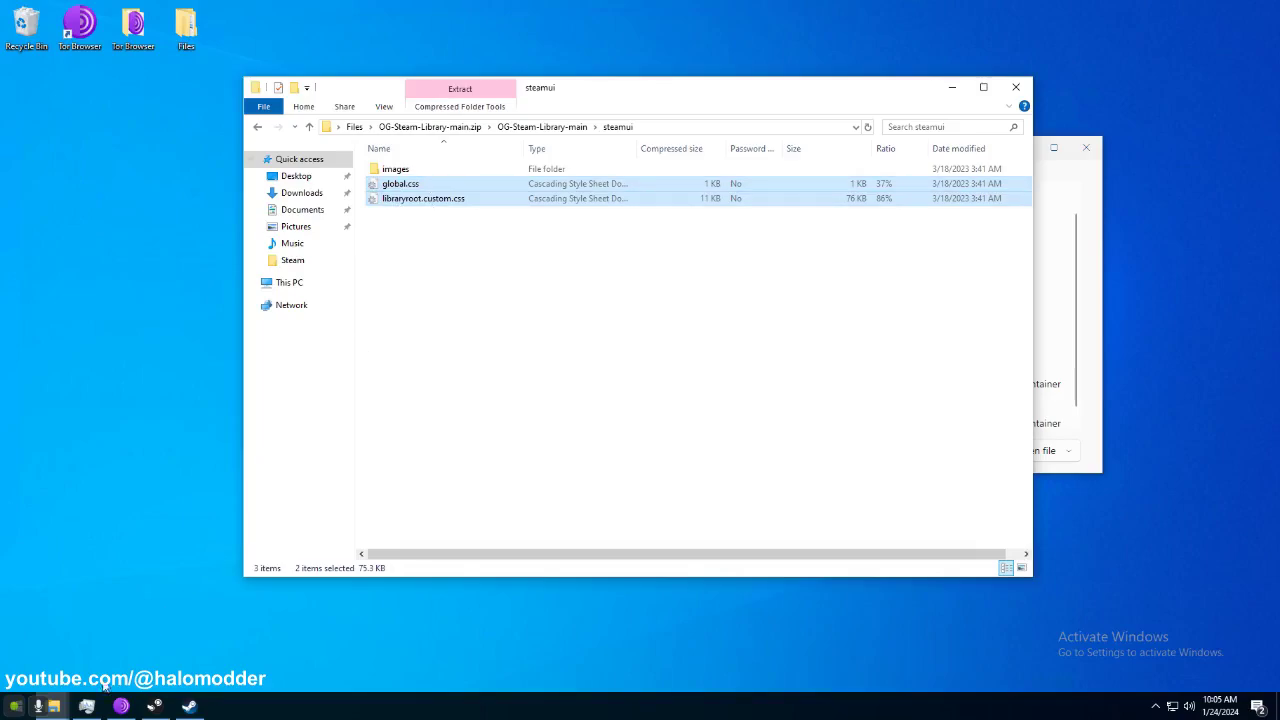
mouse_move(54, 706)
click(173, 624)
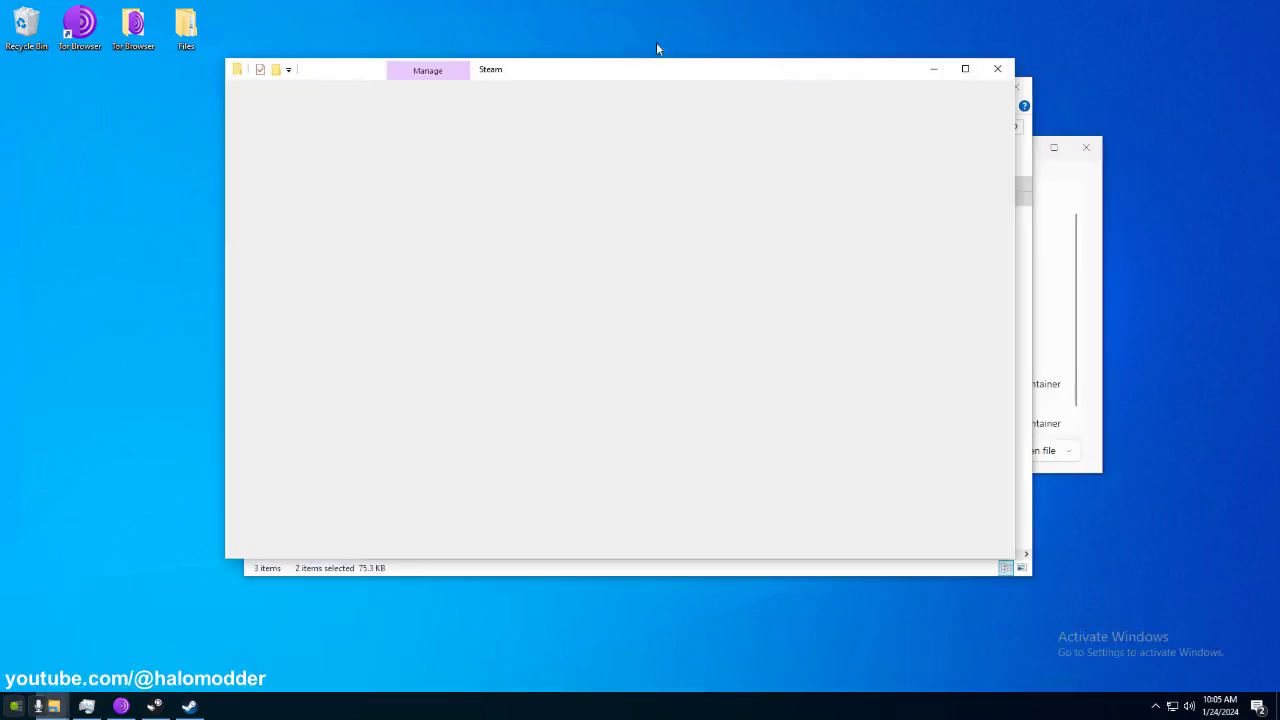
drag(540, 71, 898, 69)
scroll(856, 207, up, 1)
scroll(856, 207, up, 10)
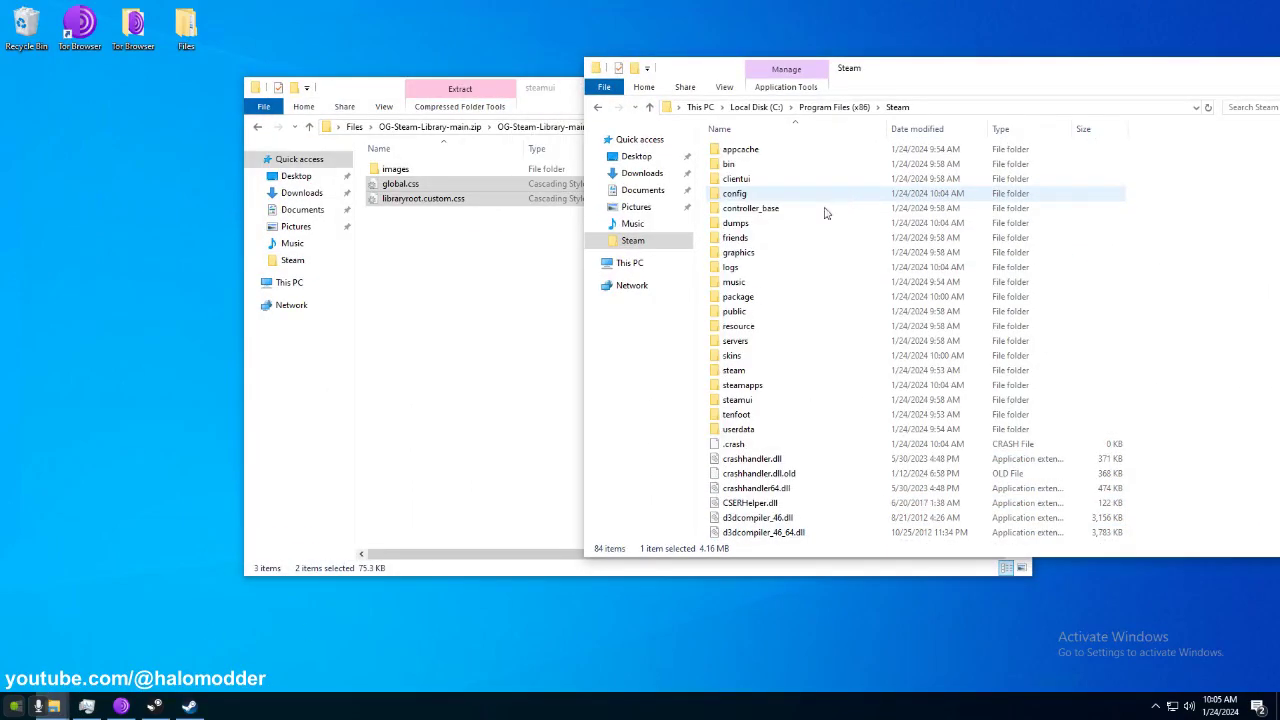
click(744, 400)
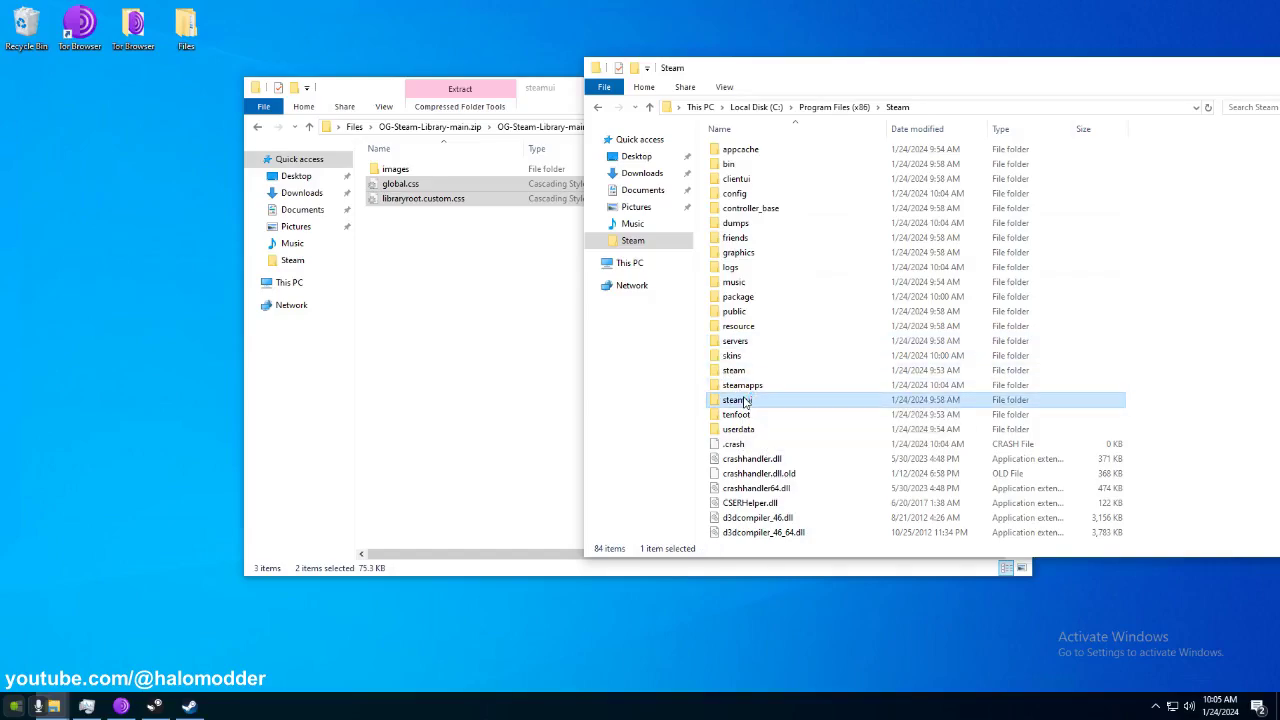
double_click(744, 400)
Copy global.css and libraryroot.custom.css from the archive into Steam's steamui folder.
click(528, 87)
drag(540, 90, 392, 92)
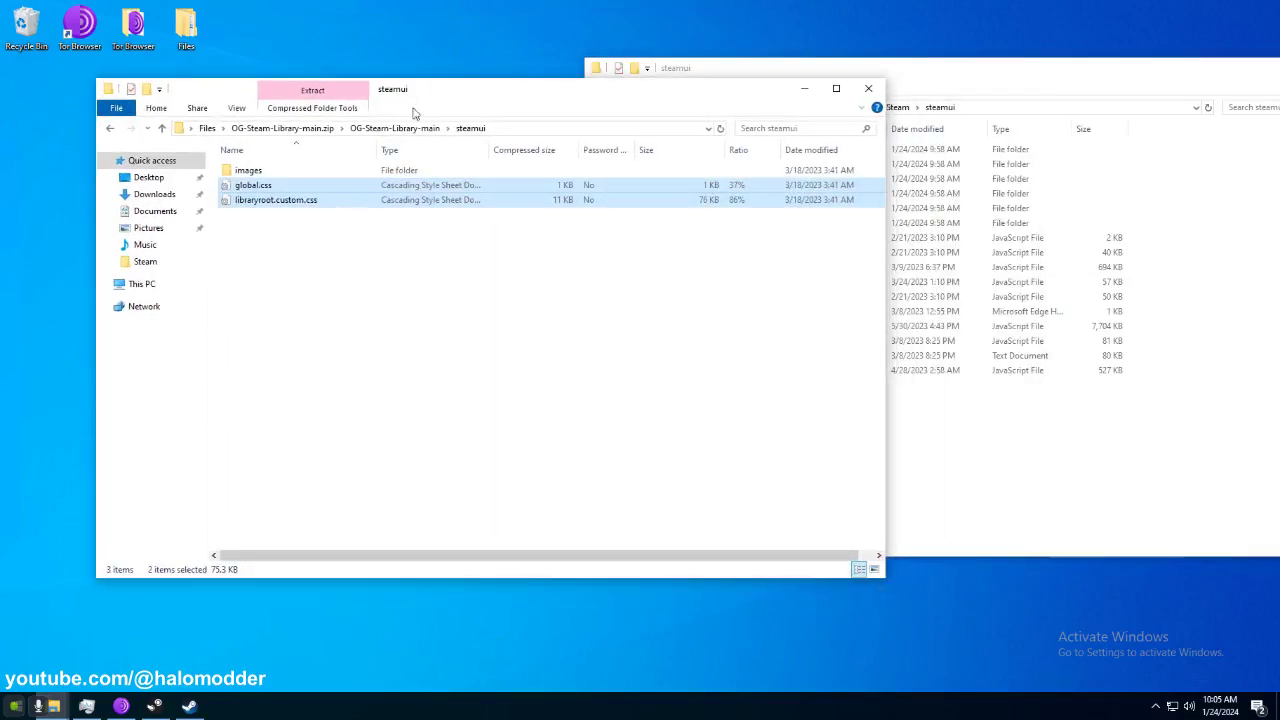
click(1097, 451)
click(258, 200)
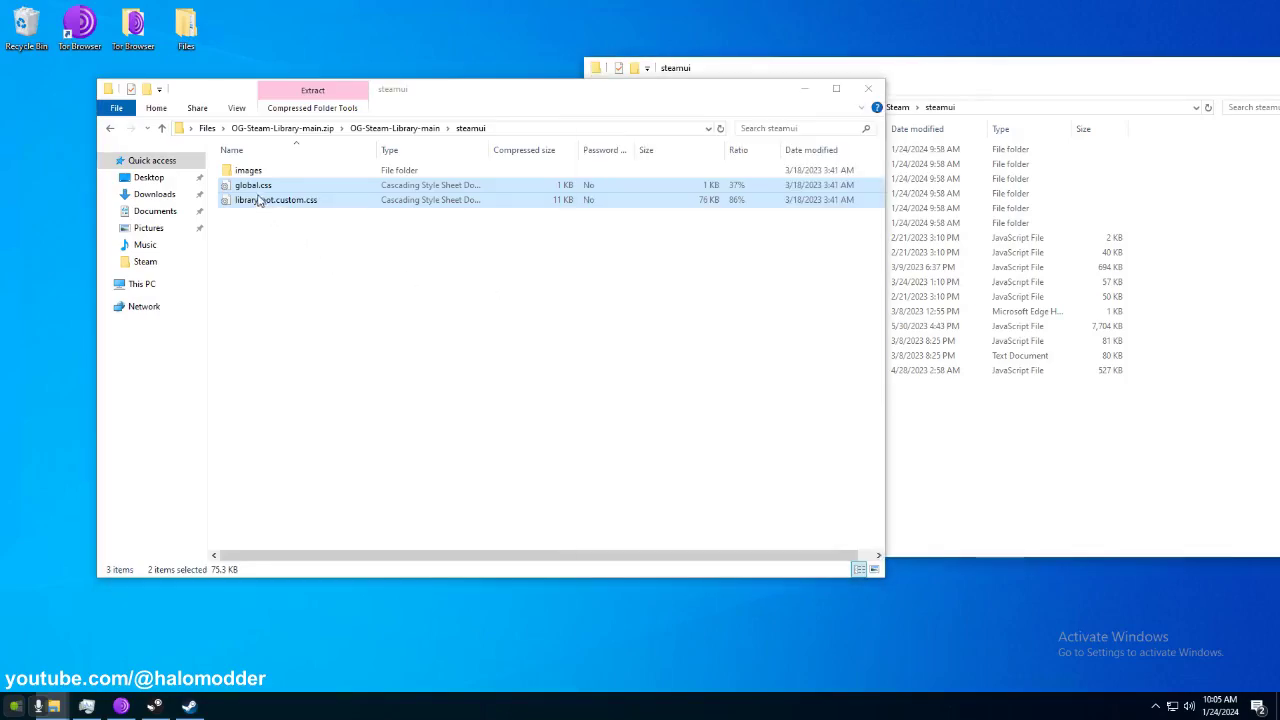
drag(258, 200, 1058, 410)
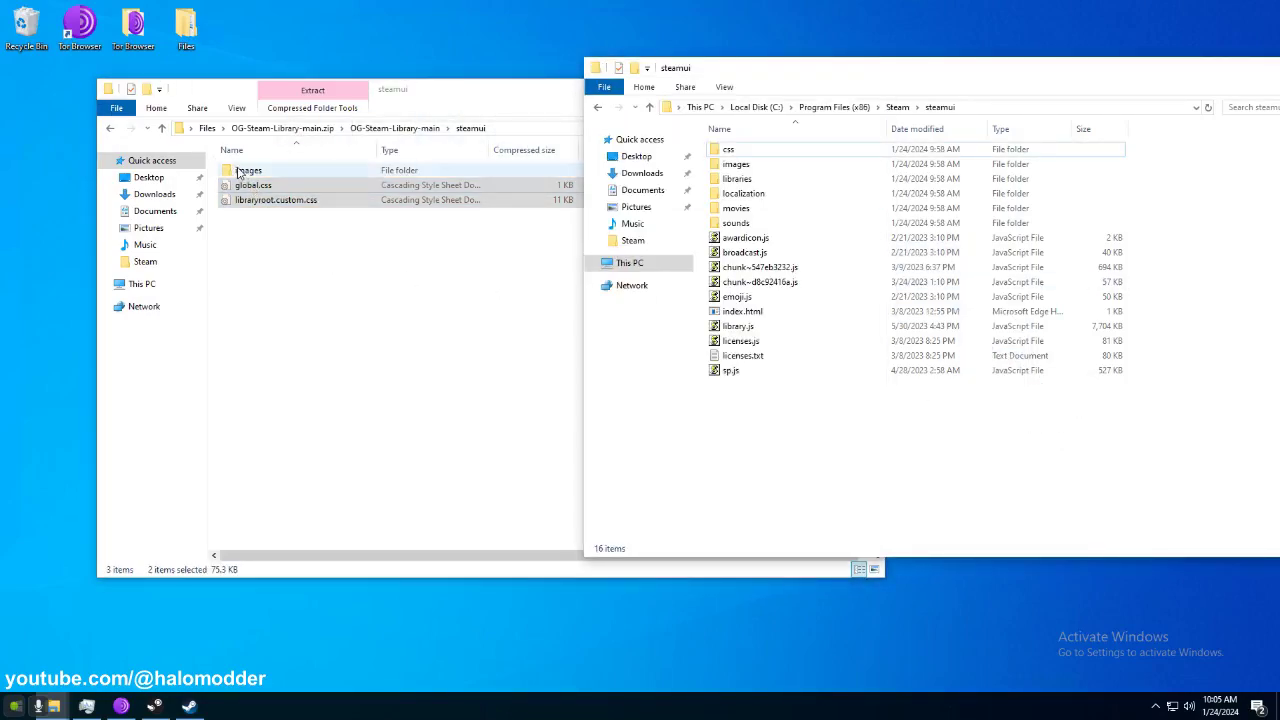
Look inside the archive's images folder, return to its steamui folder and bring Steam's steamui window forward.
click(267, 171)
double_click(267, 171)
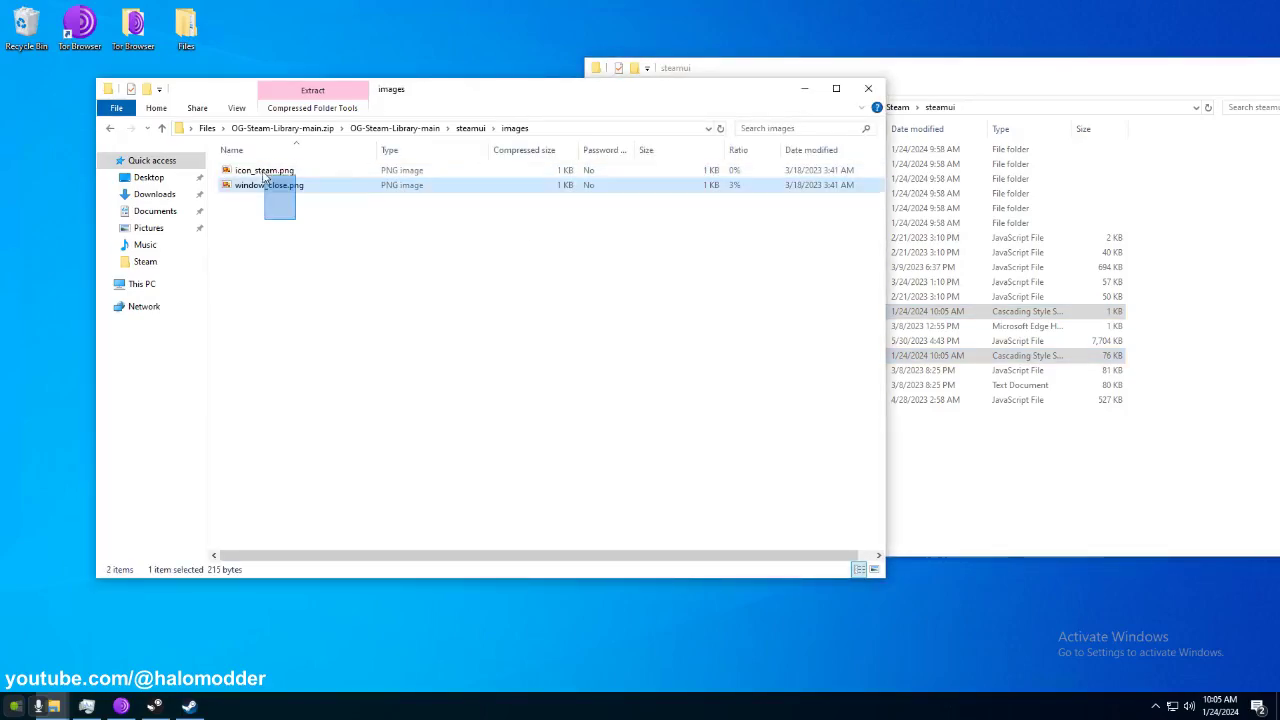
click(472, 128)
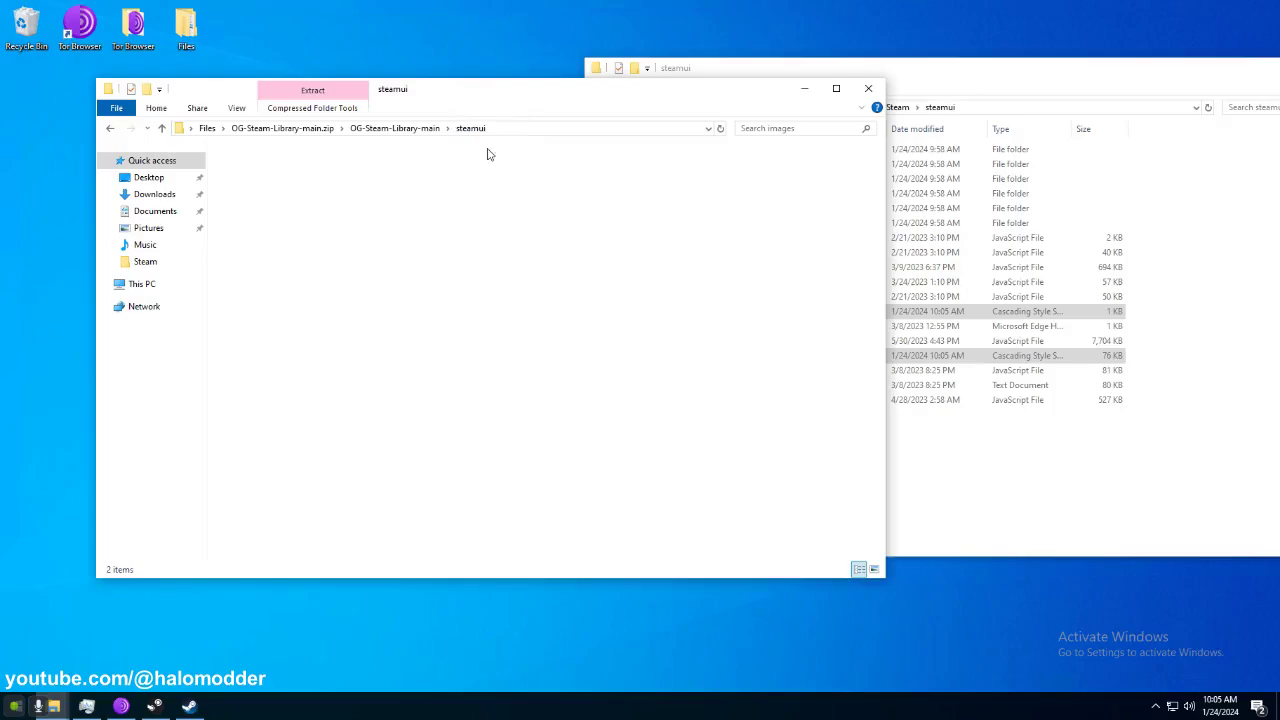
click(1040, 482)
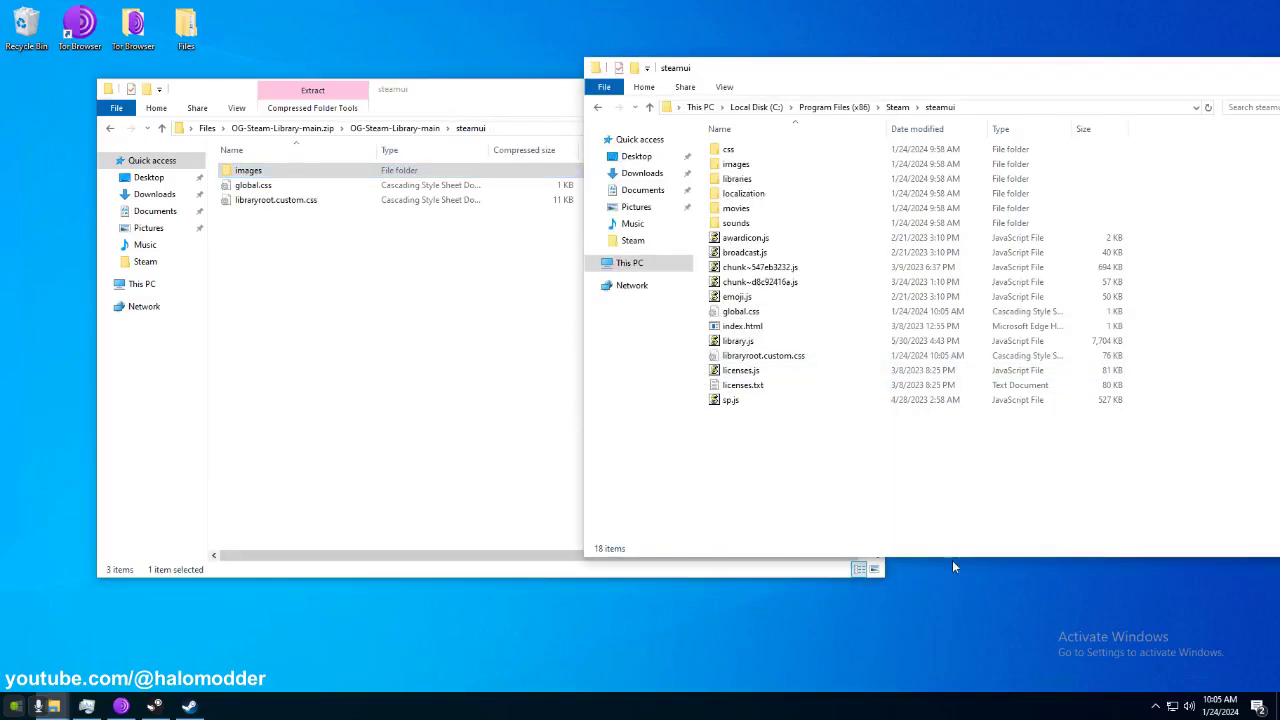
Bring up SFP from the system tray and restart Steam through it.
click(1155, 706)
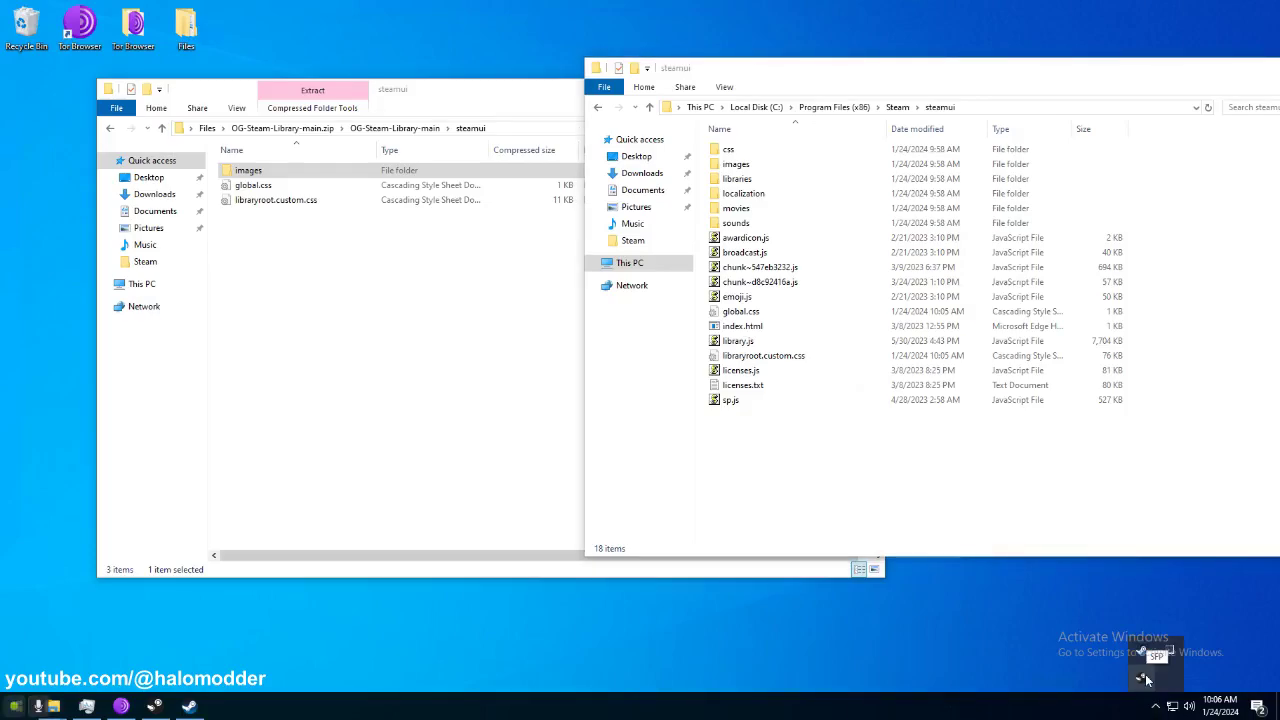
click(1143, 678)
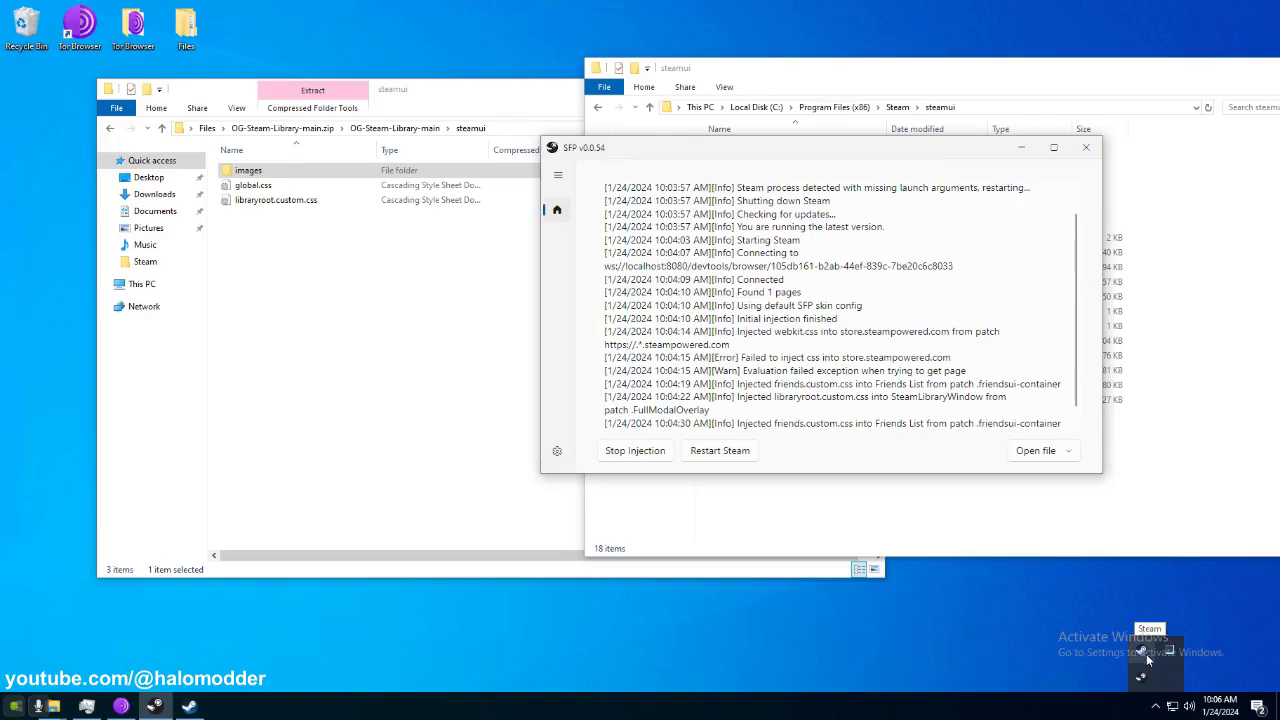
right_click(1145, 655)
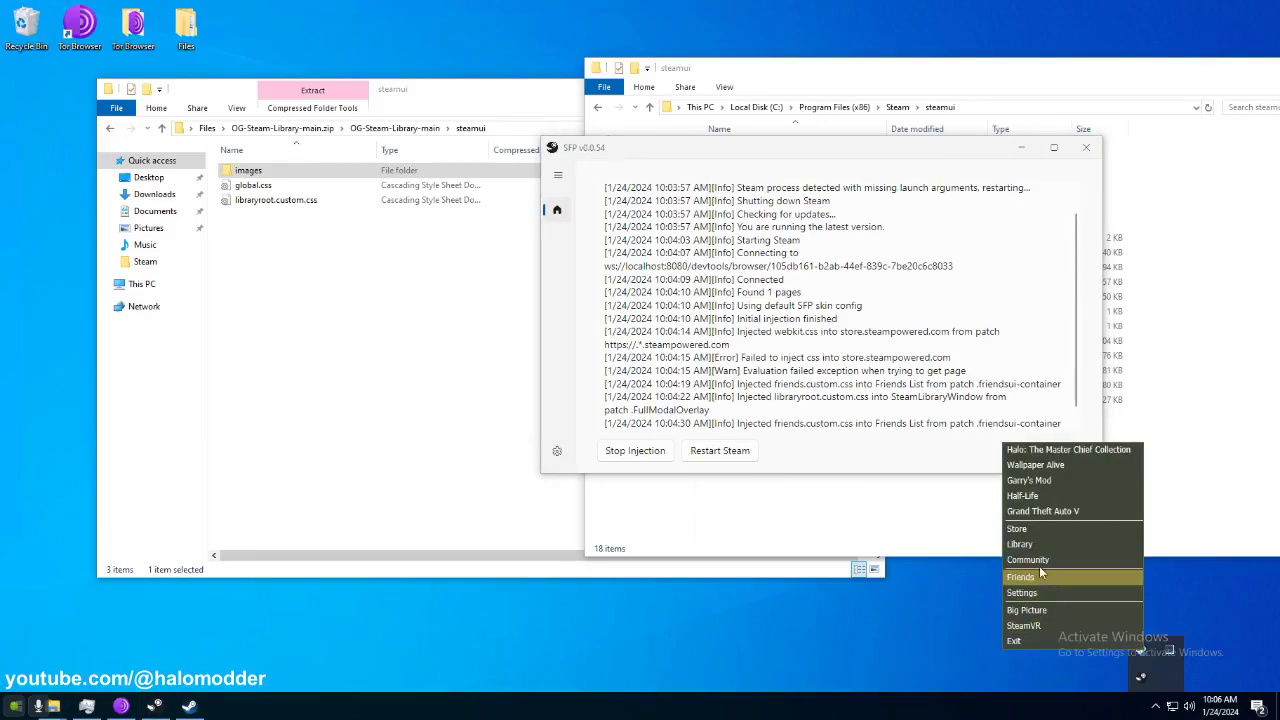
click(745, 453)
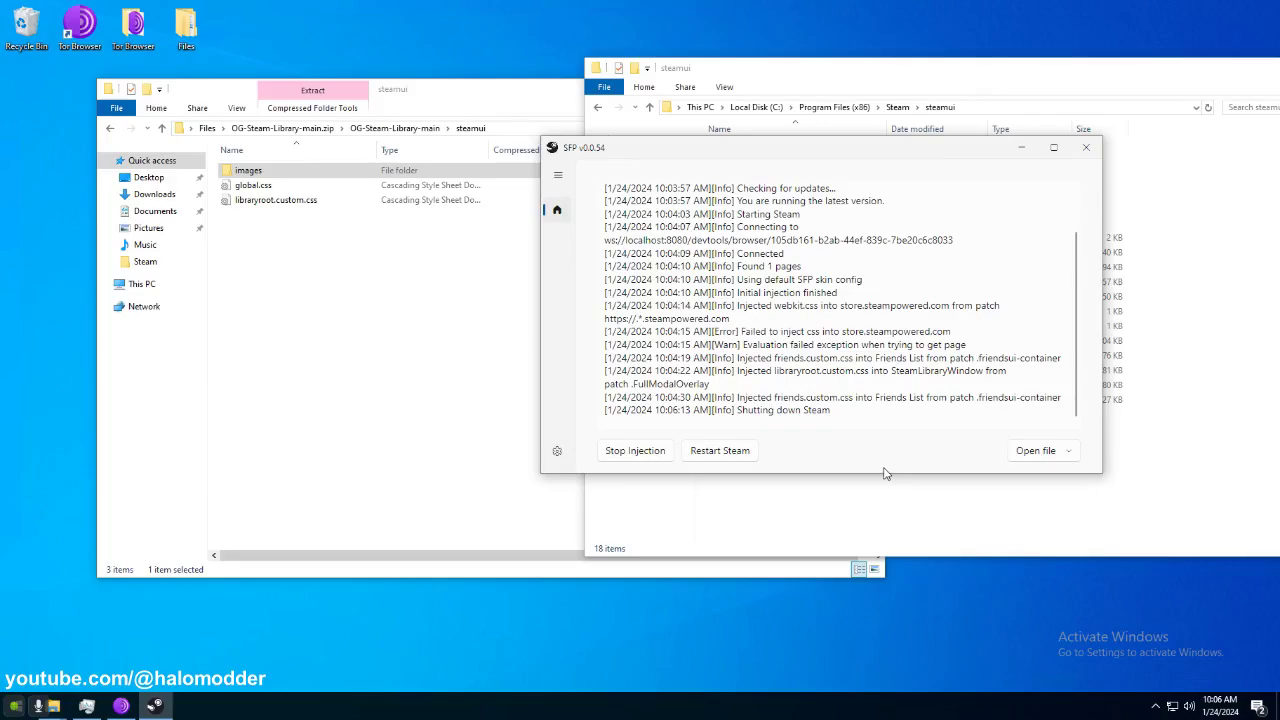
Open the Library in the restarted Steam and arrange the SFP and Steam windows so both are reachable.
click(1126, 446)
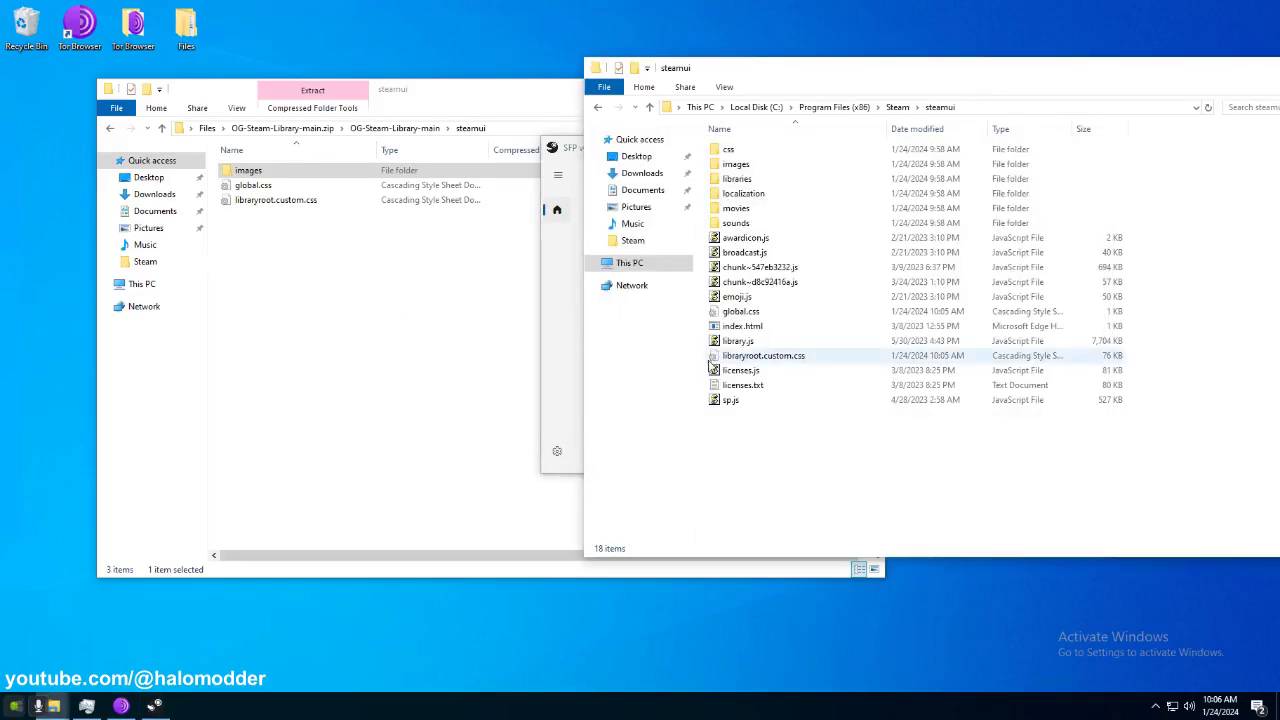
drag(575, 148, 211, 118)
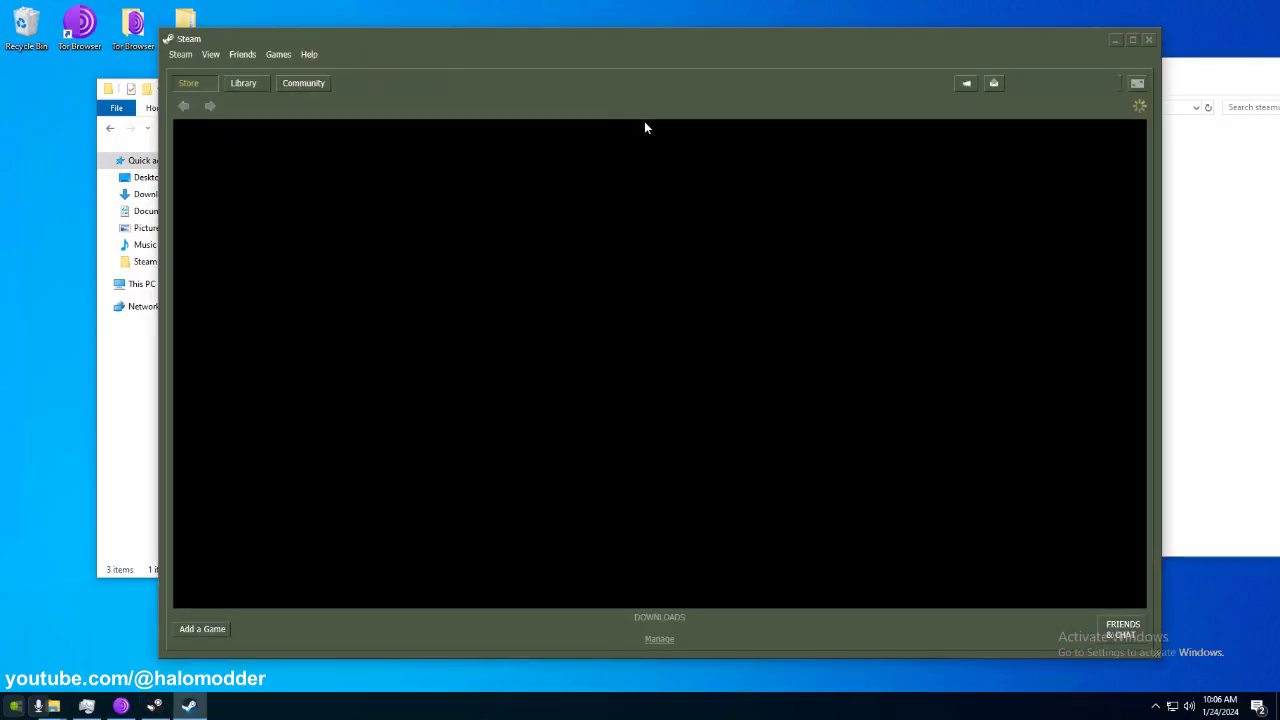
click(262, 83)
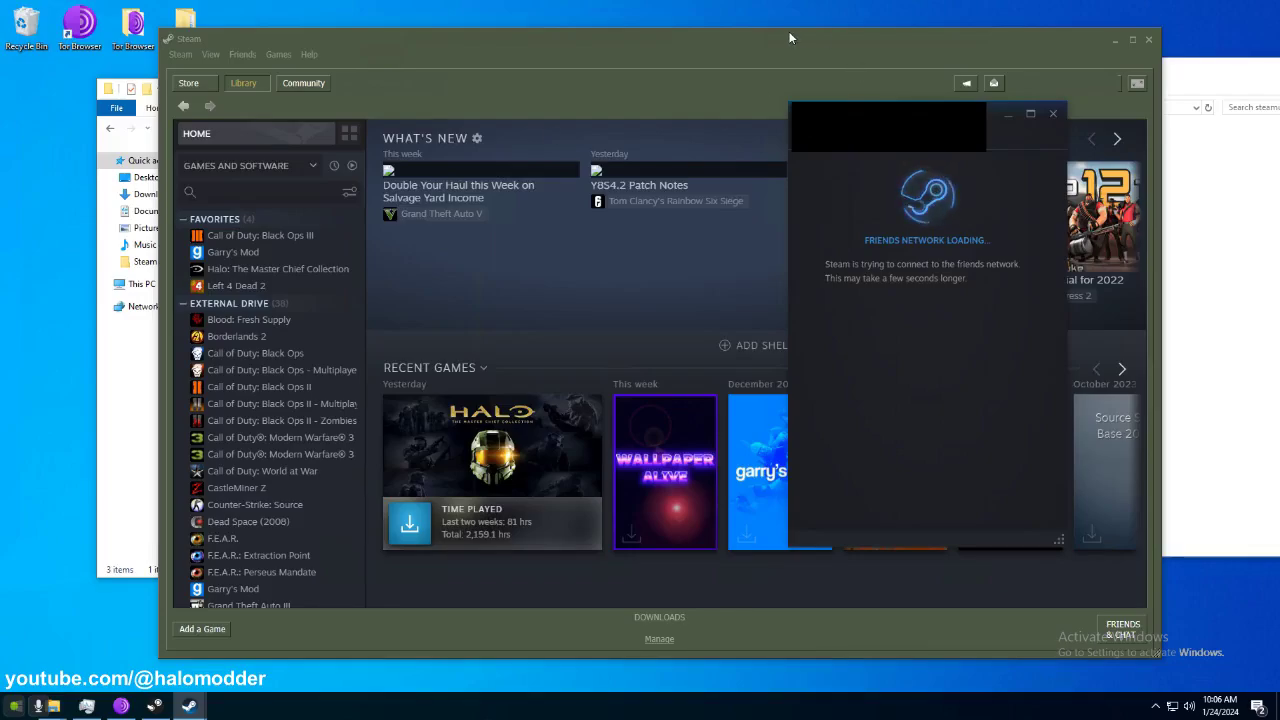
drag(776, 37, 910, 48)
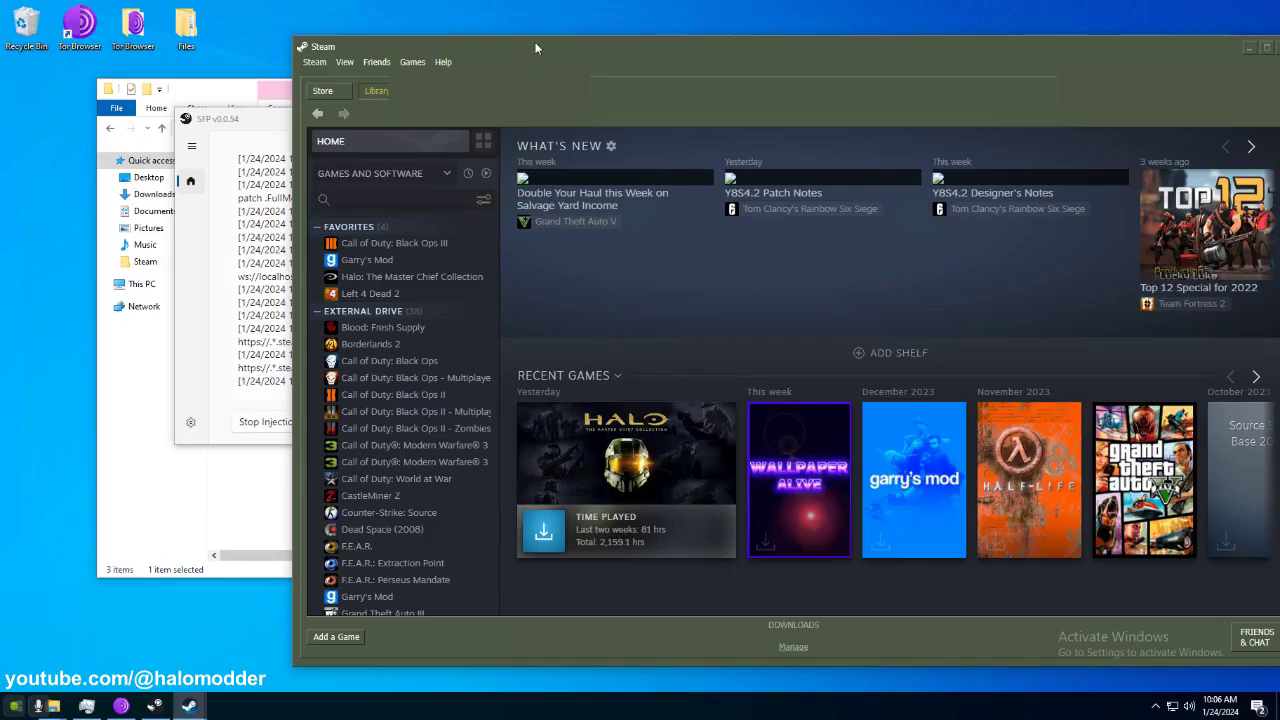
Stop and start the injection again in SFP, dismiss the friends window and move the Steam window fully into view.
click(288, 142)
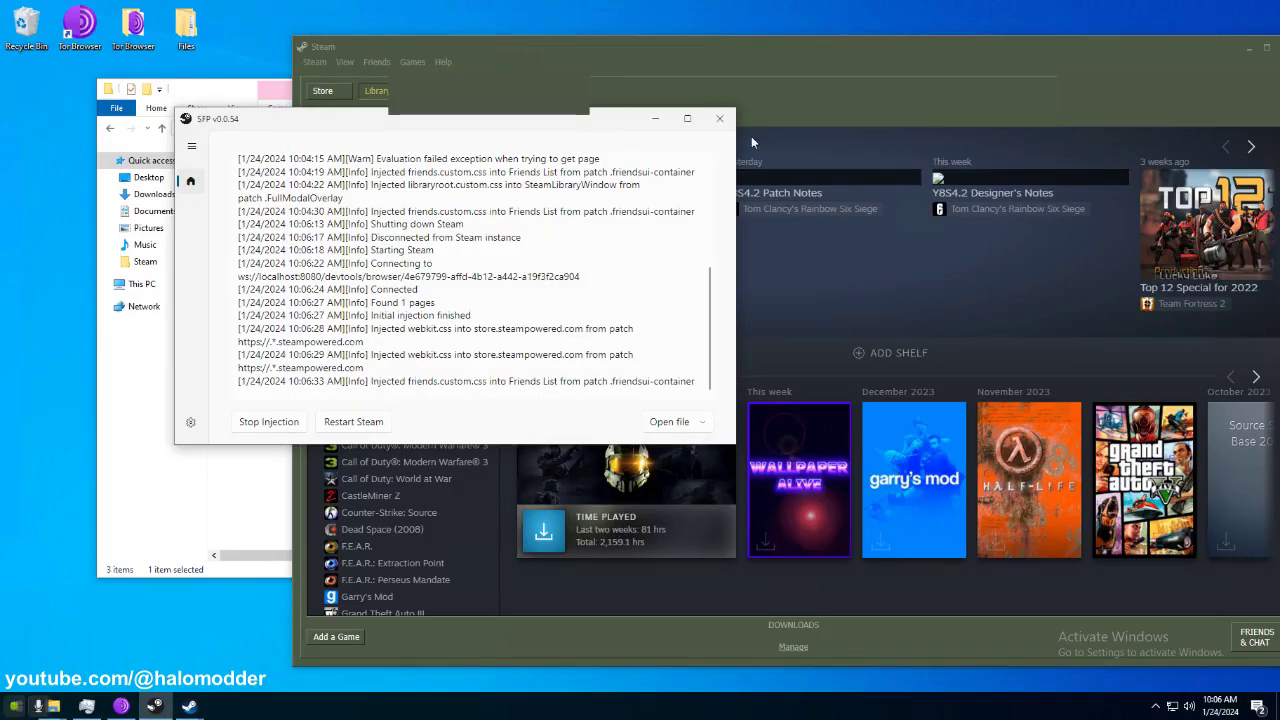
click(272, 424)
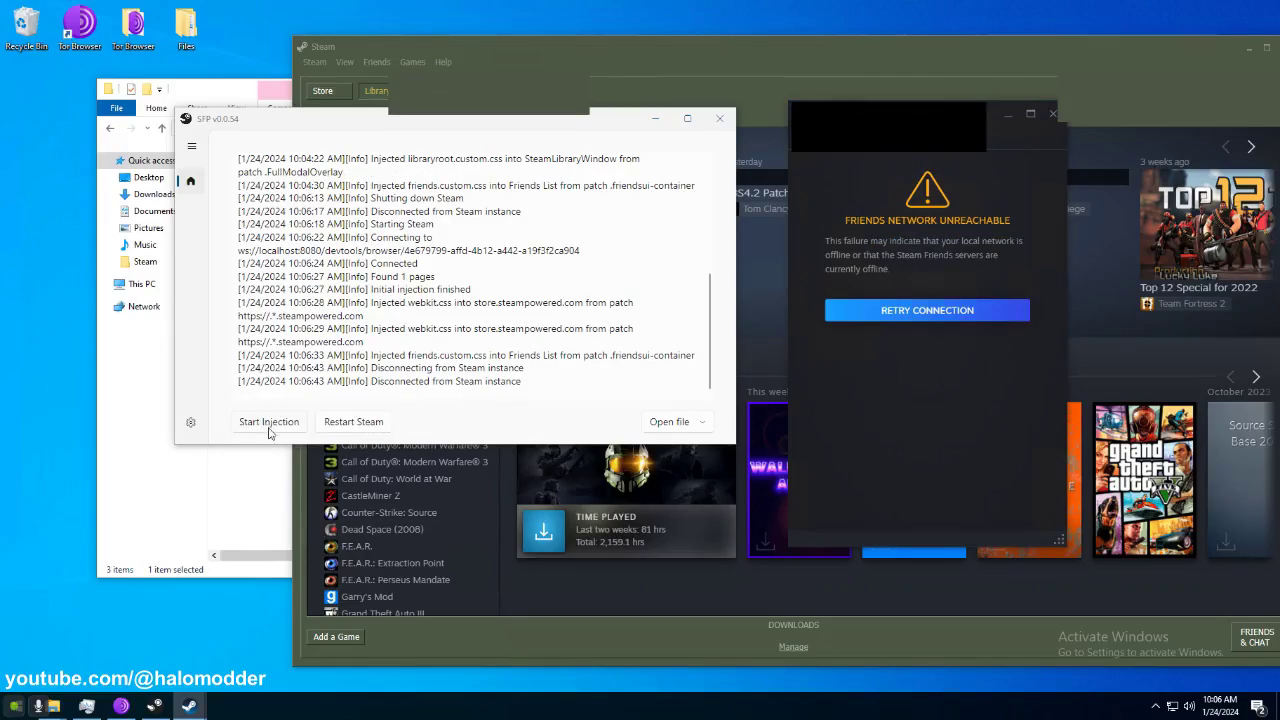
click(268, 424)
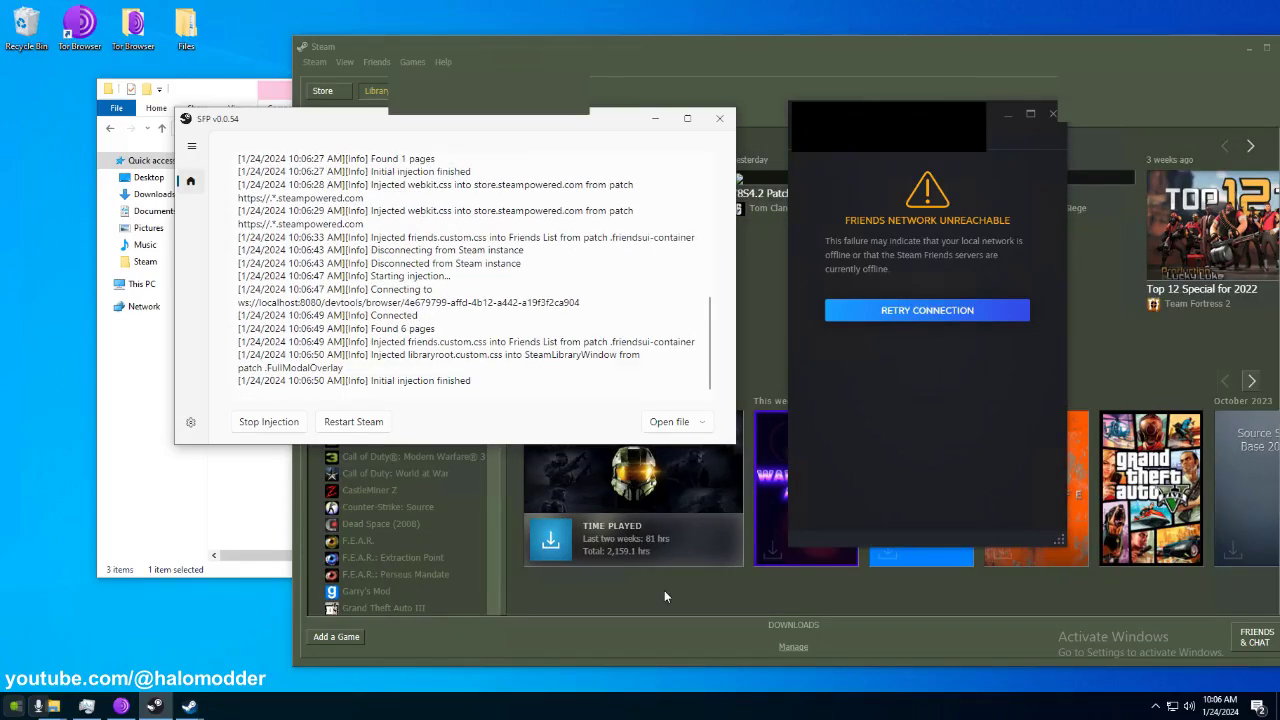
click(1052, 113)
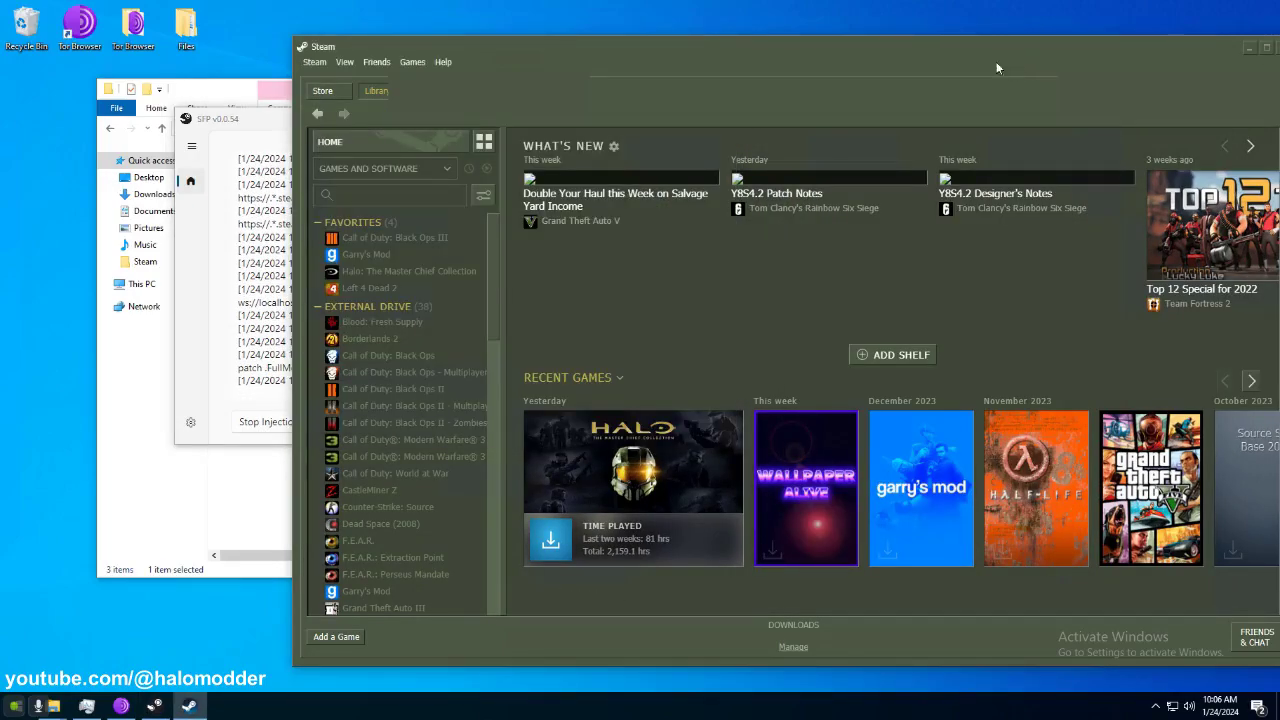
drag(996, 61, 615, 122)
drag(386, 37, 505, 40)
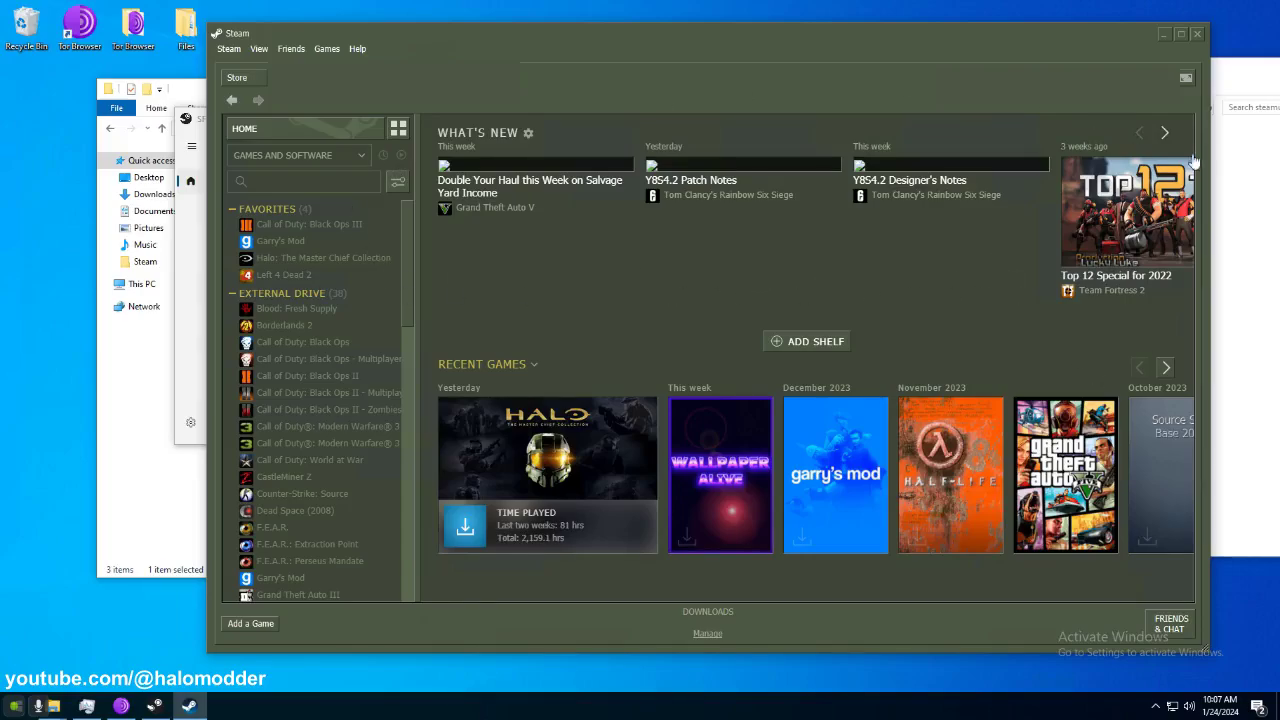
Close the Steam window and open libraryroot.custom.css from Steam's steamui folder for editing.
click(1200, 37)
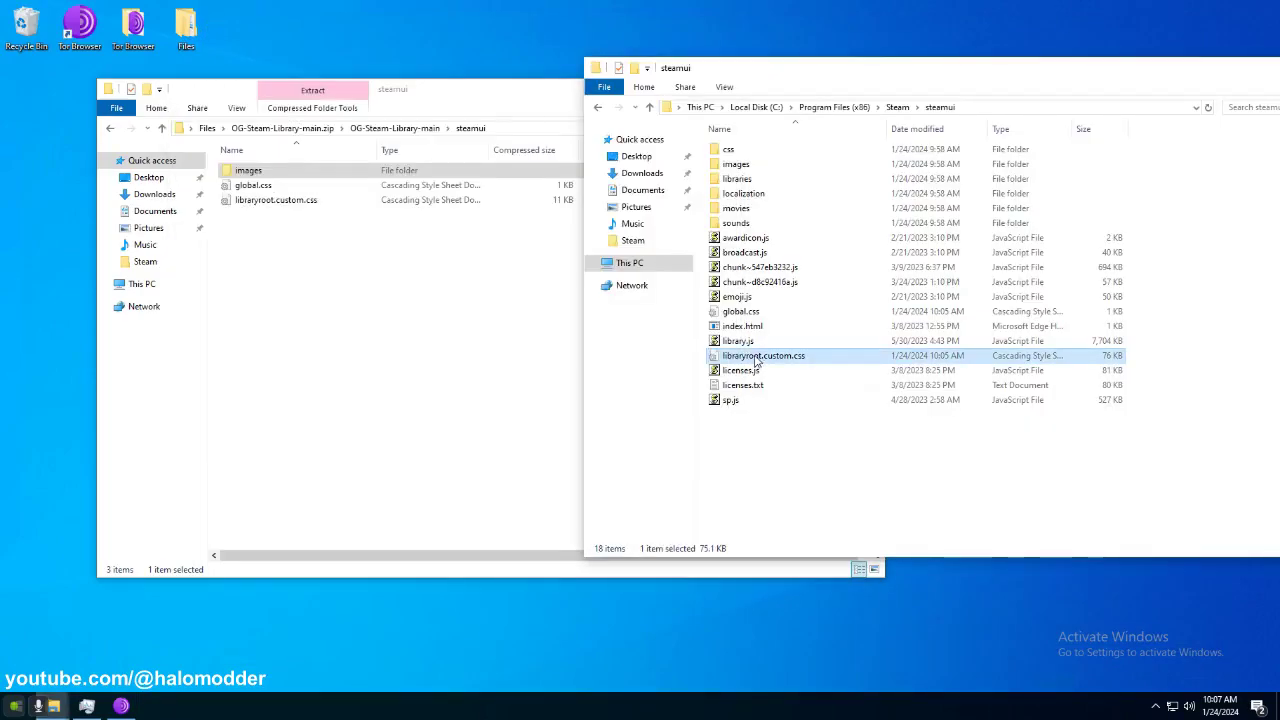
right_click(757, 364)
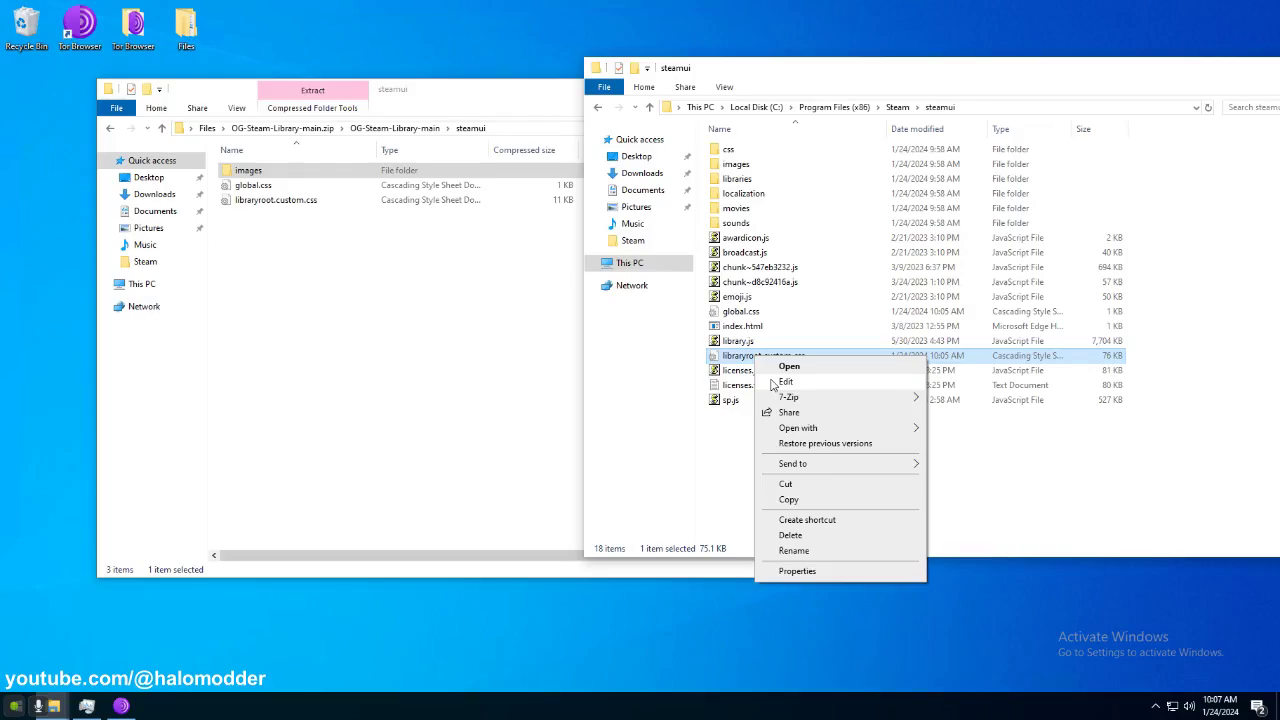
click(776, 383)
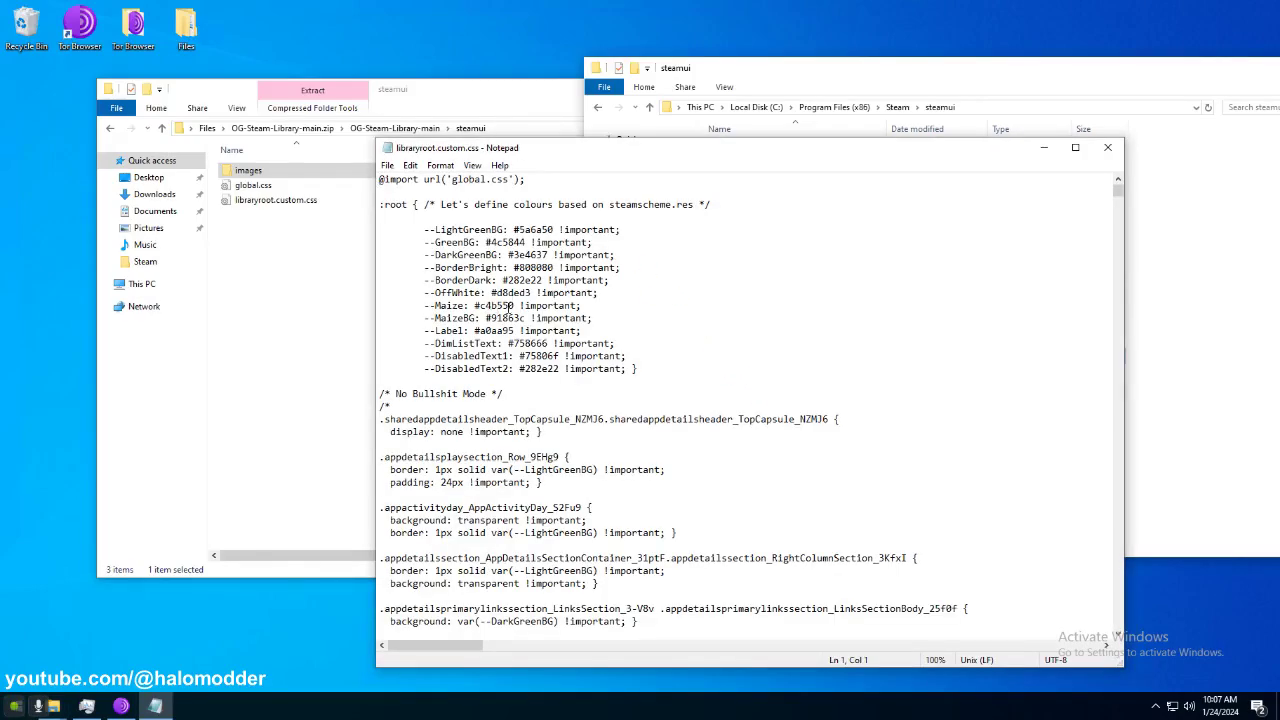
Copy the phrase libraryhome_UpdatesContainer_17uEB from the GamersByNight guide on removing the What's New shelf.
click(121, 706)
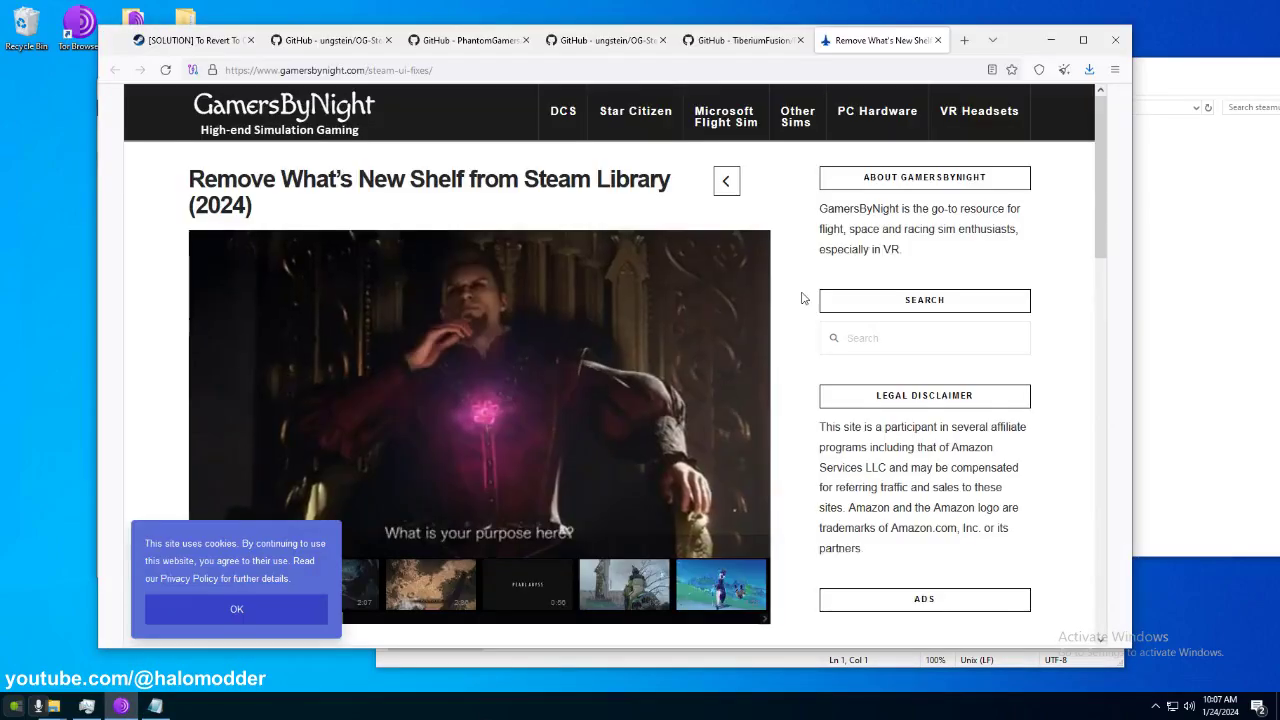
scroll(801, 297, down, 5)
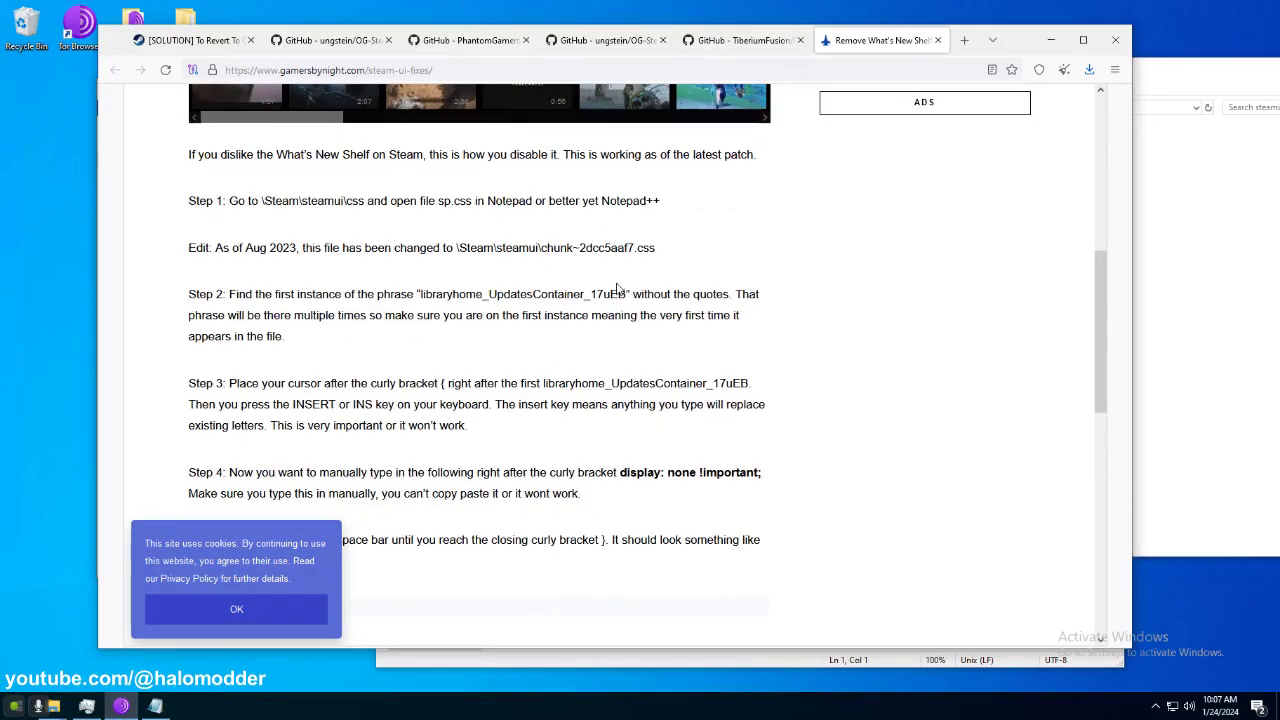
double_click(577, 296)
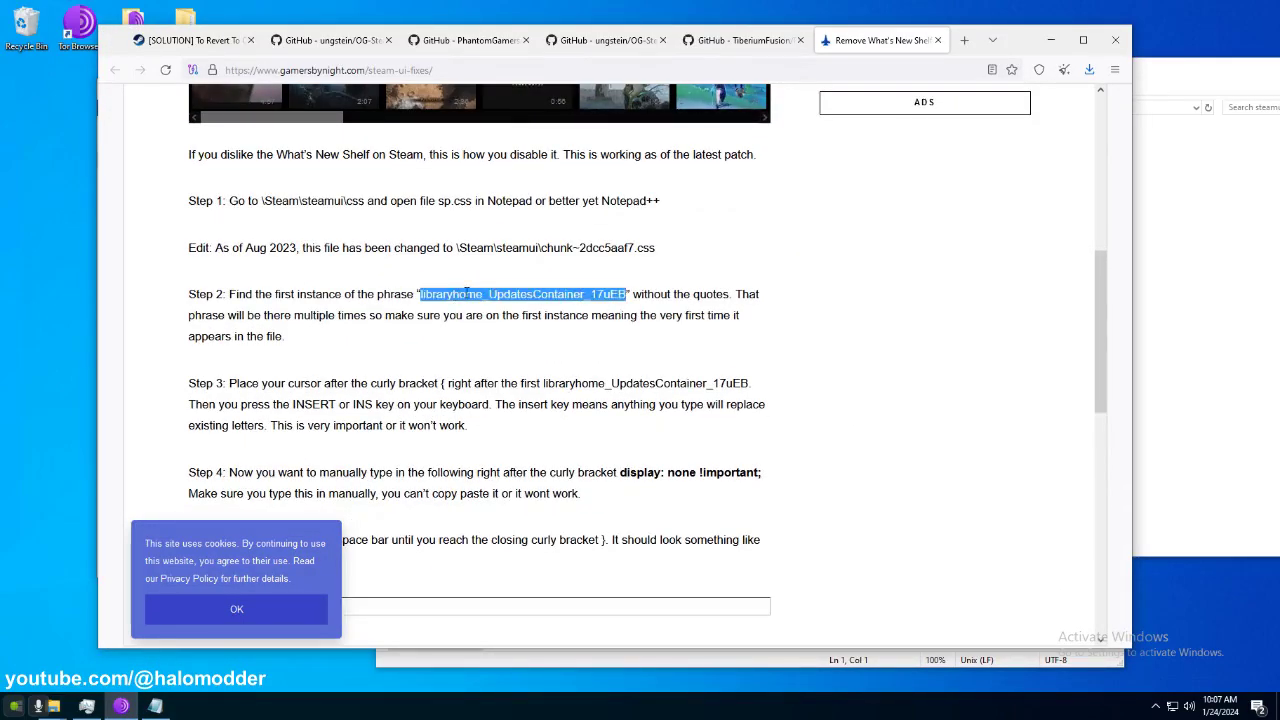
click(1050, 40)
Find libraryhome_UpdatesContainer_17uEB in libraryroot.custom.css and place the cursor at the start of its background declaration.
click(625, 368)
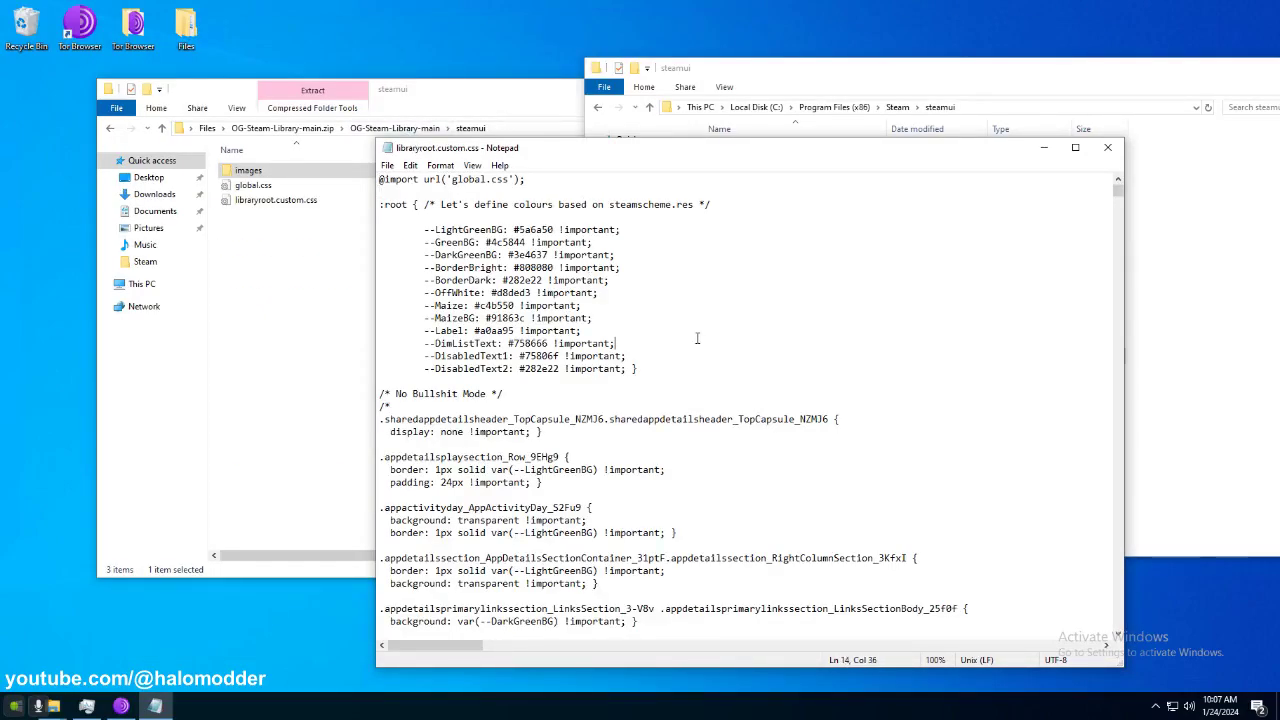
key(ctrl+f)
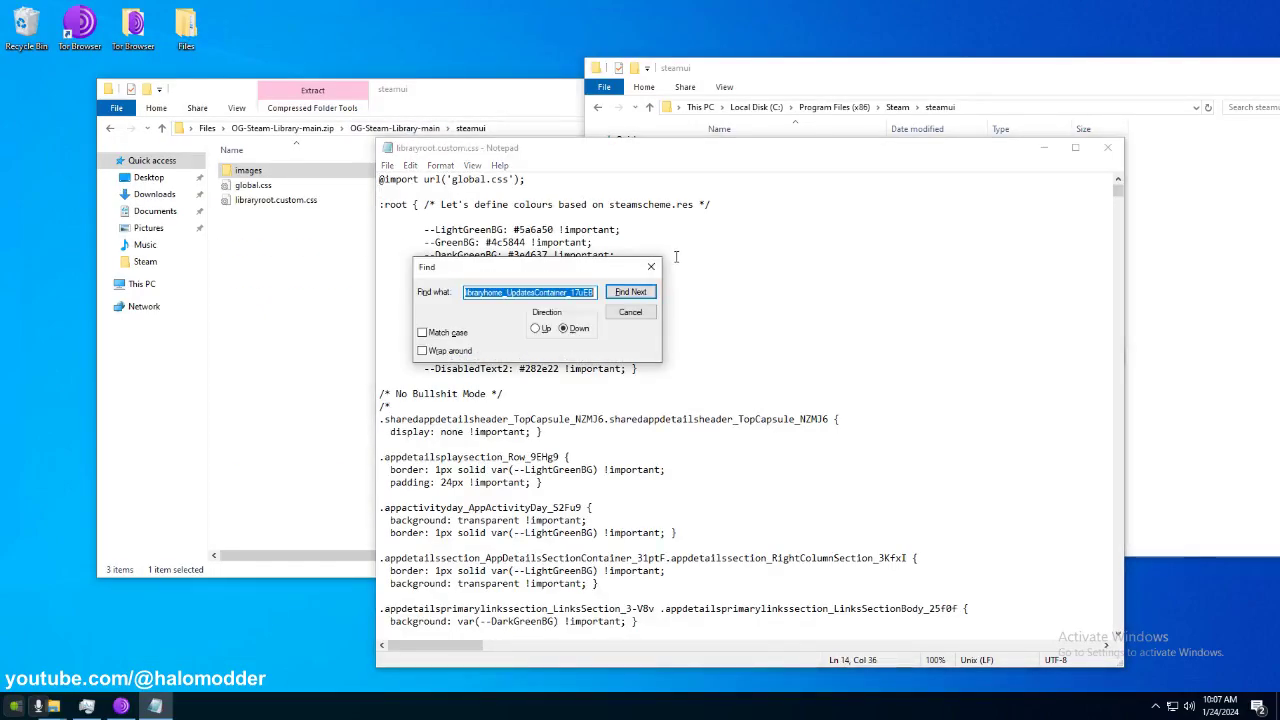
click(630, 291)
scroll(577, 519, down, 1)
scroll(577, 519, down, 2)
click(447, 512)
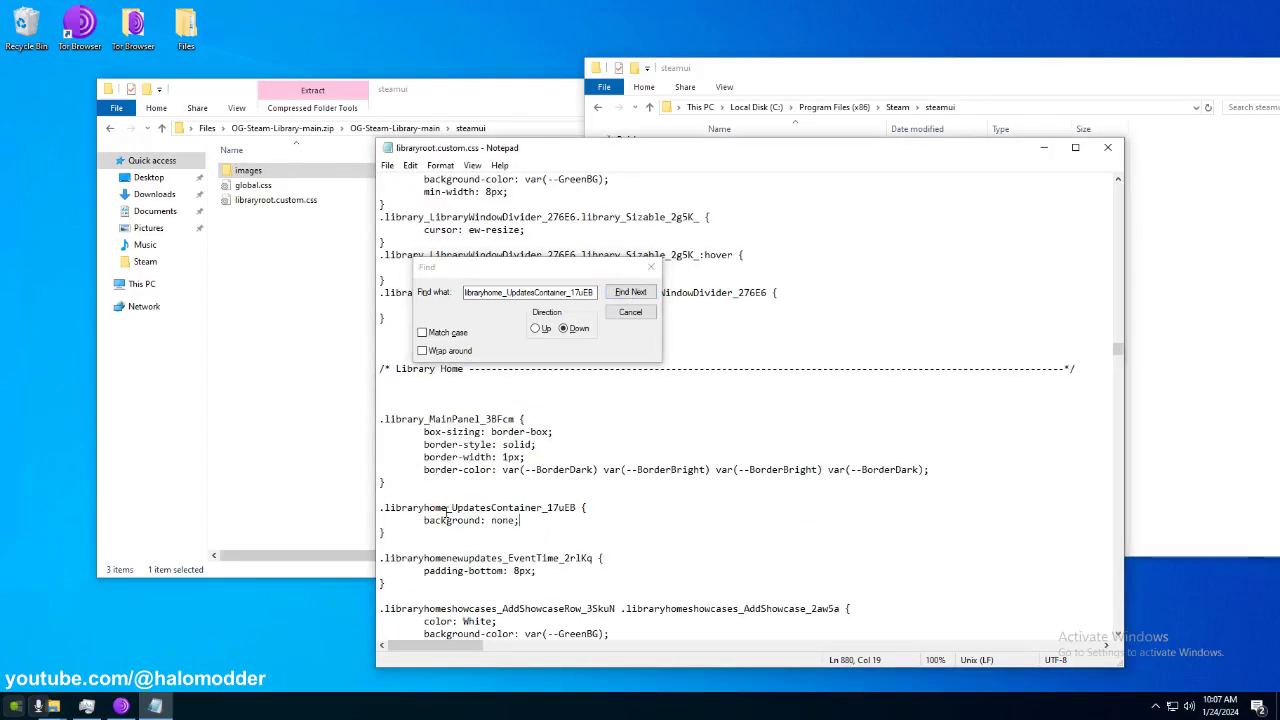
click(421, 519)
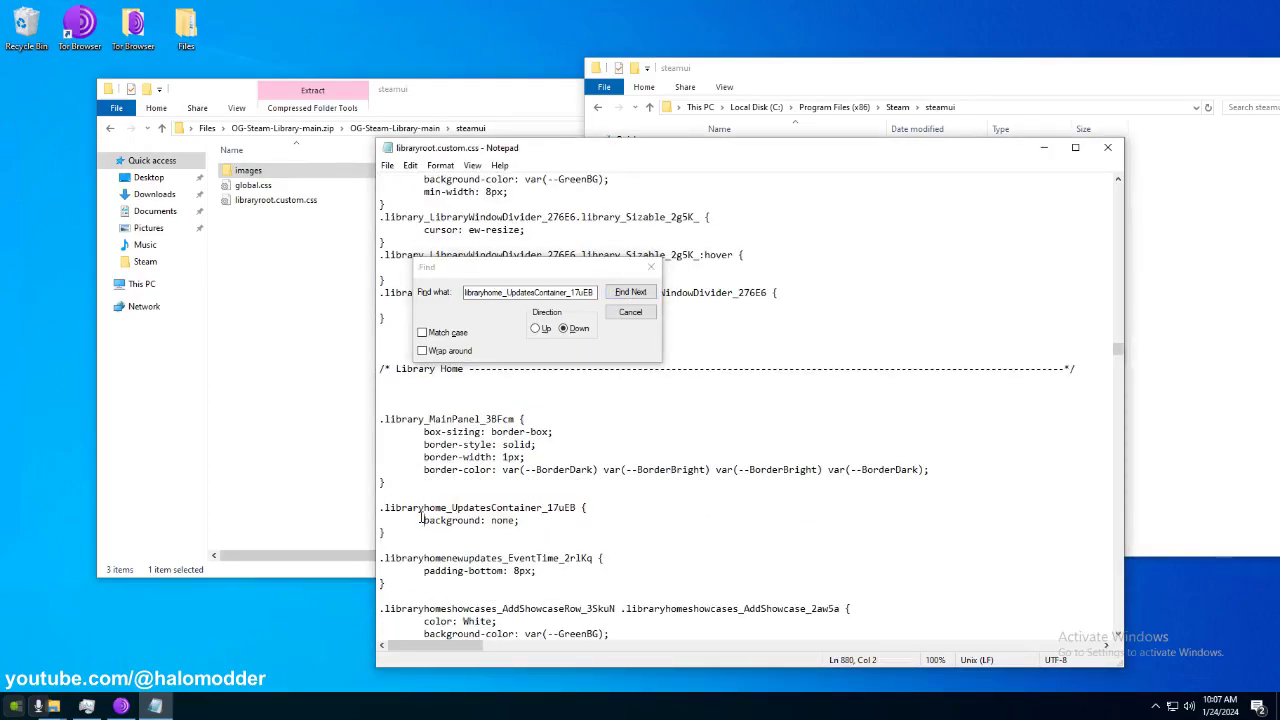
Return to the GamersByNight guide, find "none" on the page and copy the declaration "display: none !important;".
click(121, 706)
scroll(565, 380, down, 1)
scroll(565, 380, down, 2)
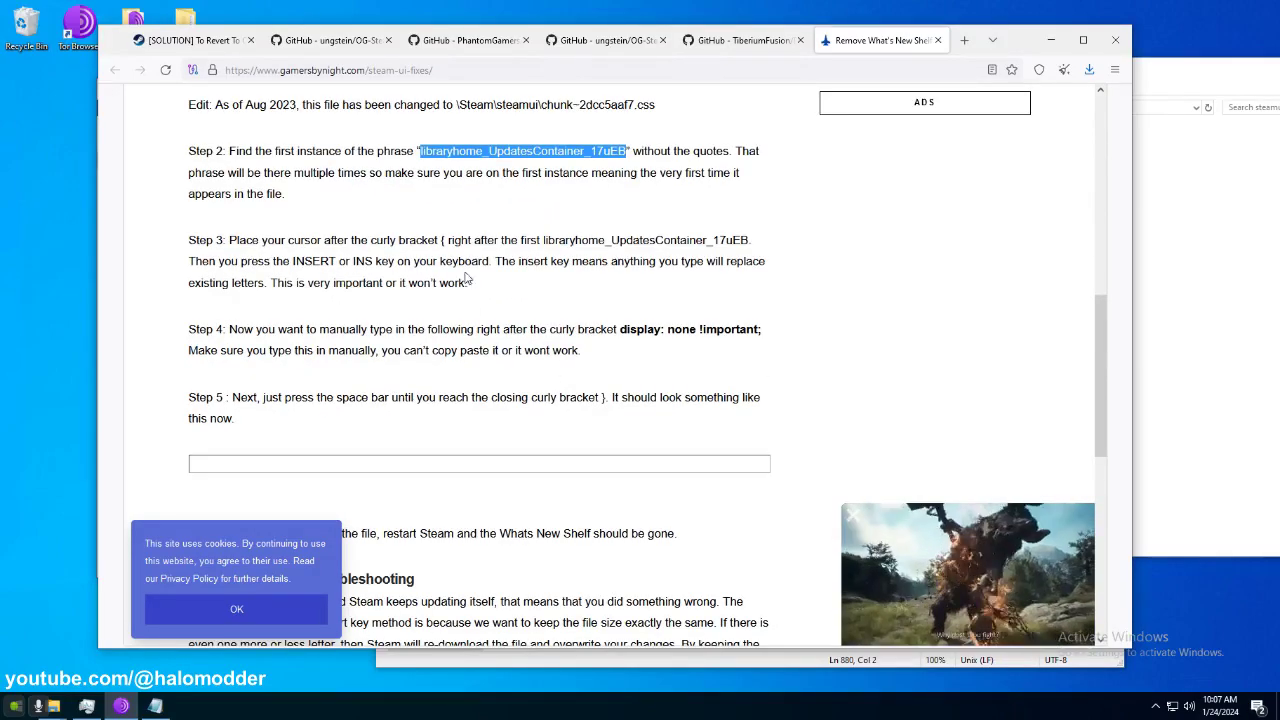
key(ctrl+f)
text(none)
drag(620, 330, 760, 330)
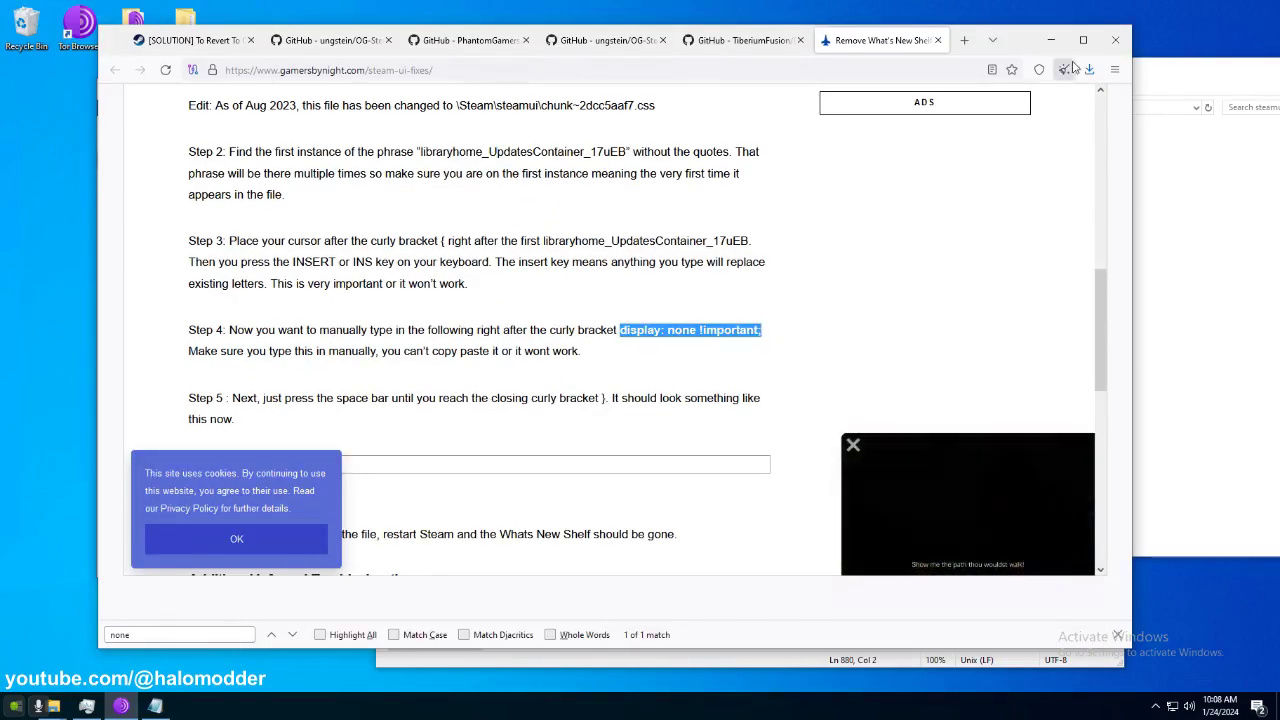
click(1051, 40)
Replace "background: none;" in the libraryhome_UpdatesContainer_17uEB rule with "display: none !important;", then save and close the file.
click(531, 527)
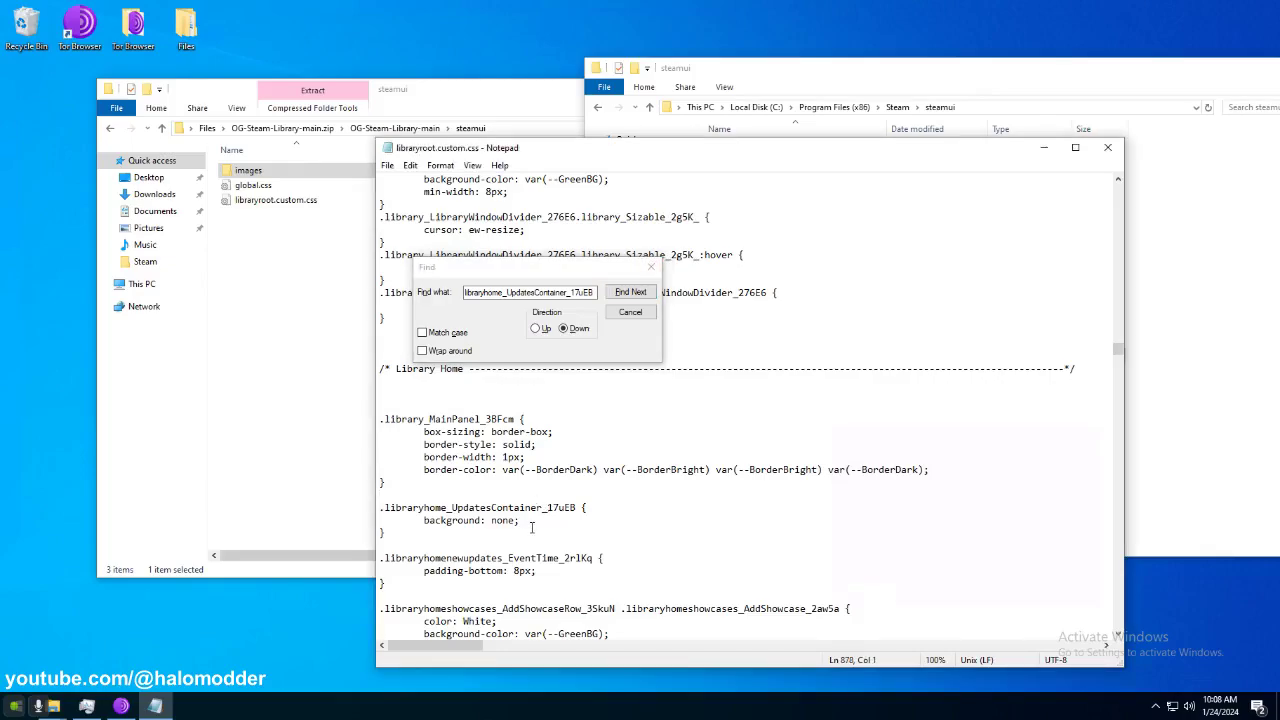
drag(541, 521, 446, 521)
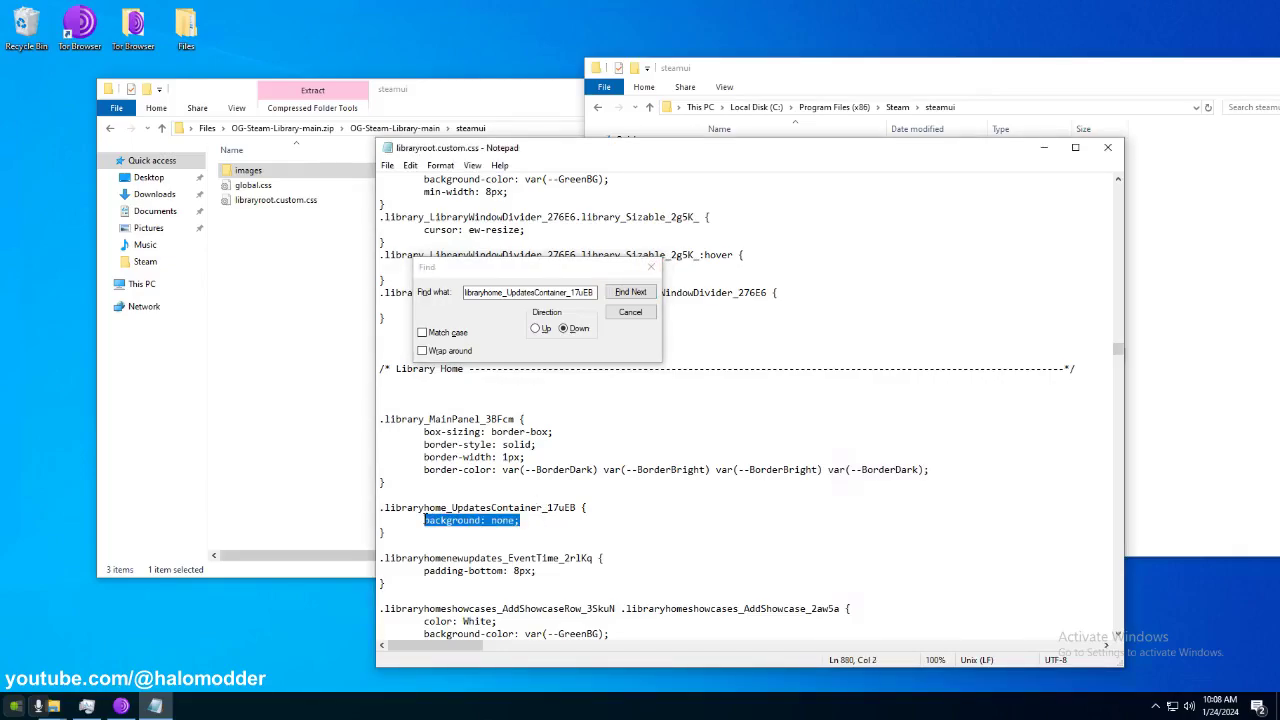
key(Delete)
text(display: none !important;)
key(ctrl+s)
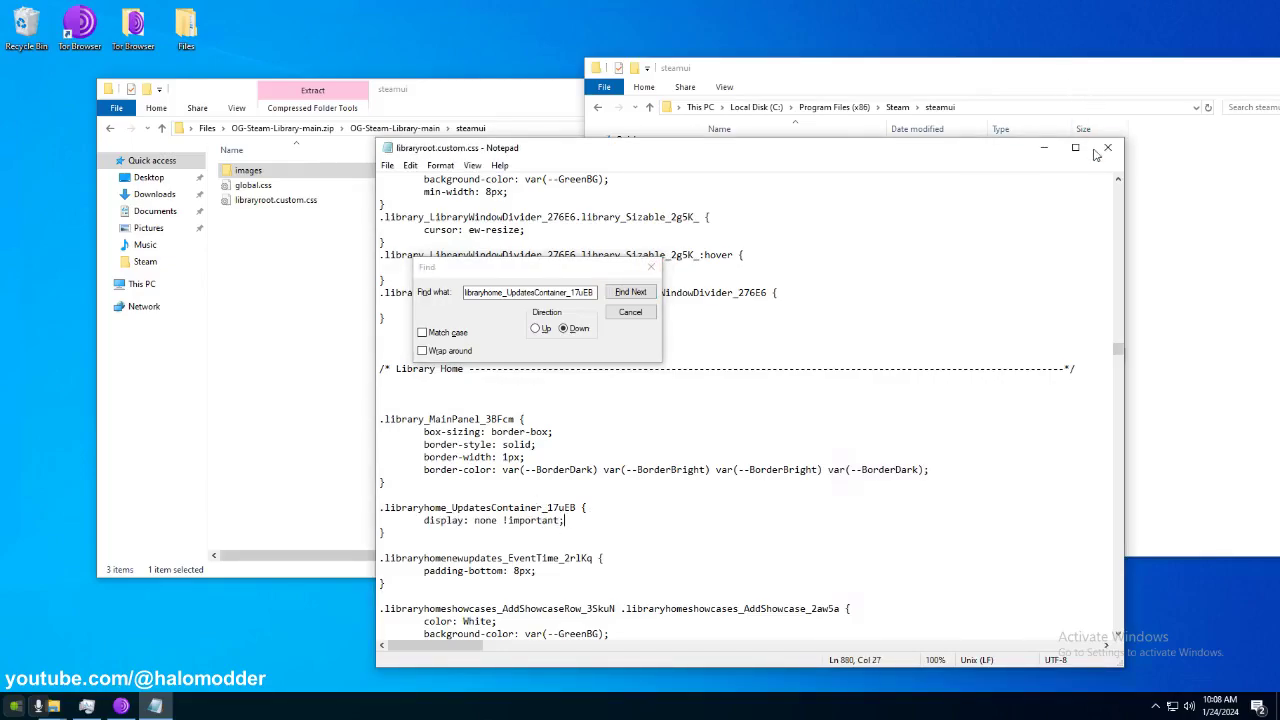
click(1104, 149)
Restart Steam through SFP from the system tray and open the Library, dismissing the friends window.
click(1155, 705)
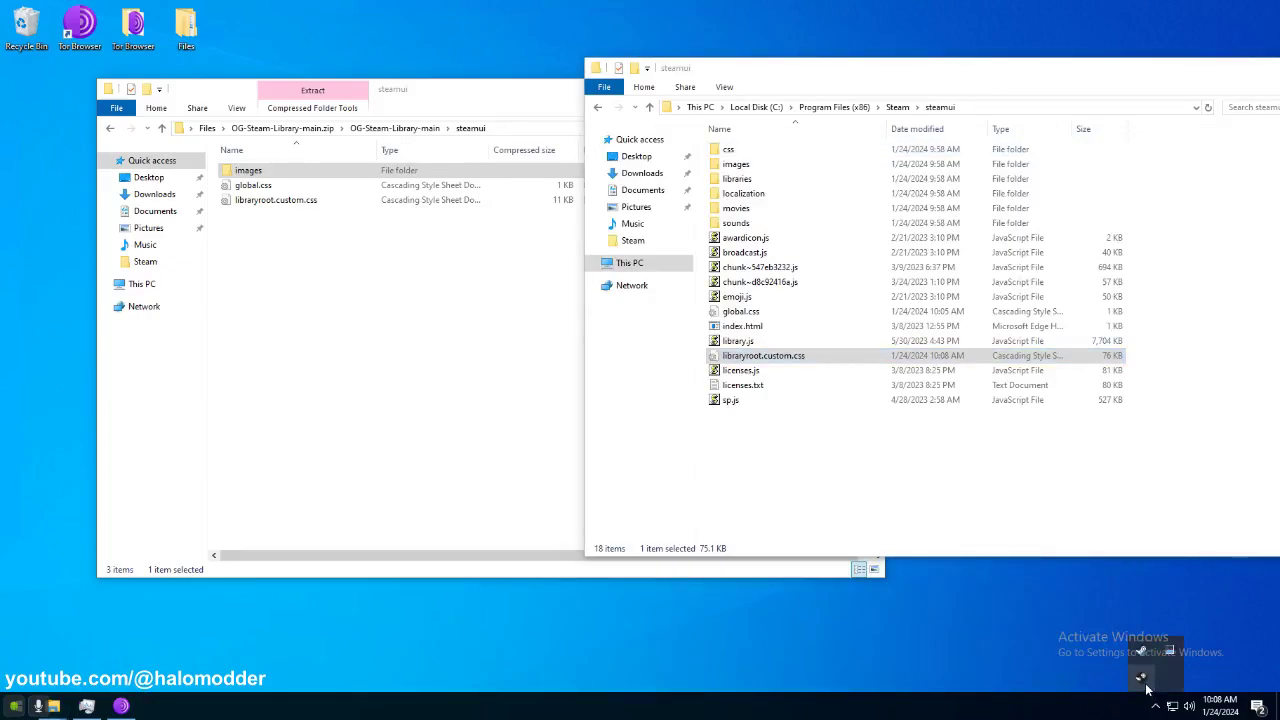
click(1143, 681)
click(525, 490)
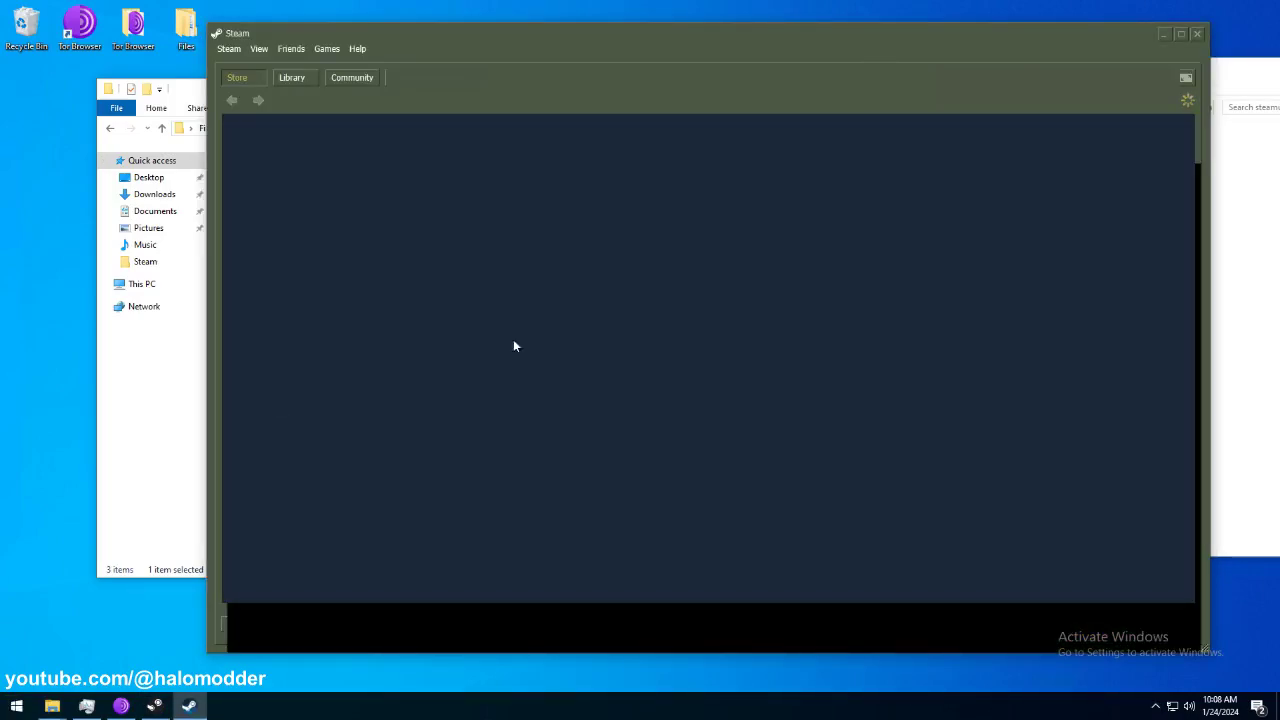
click(293, 84)
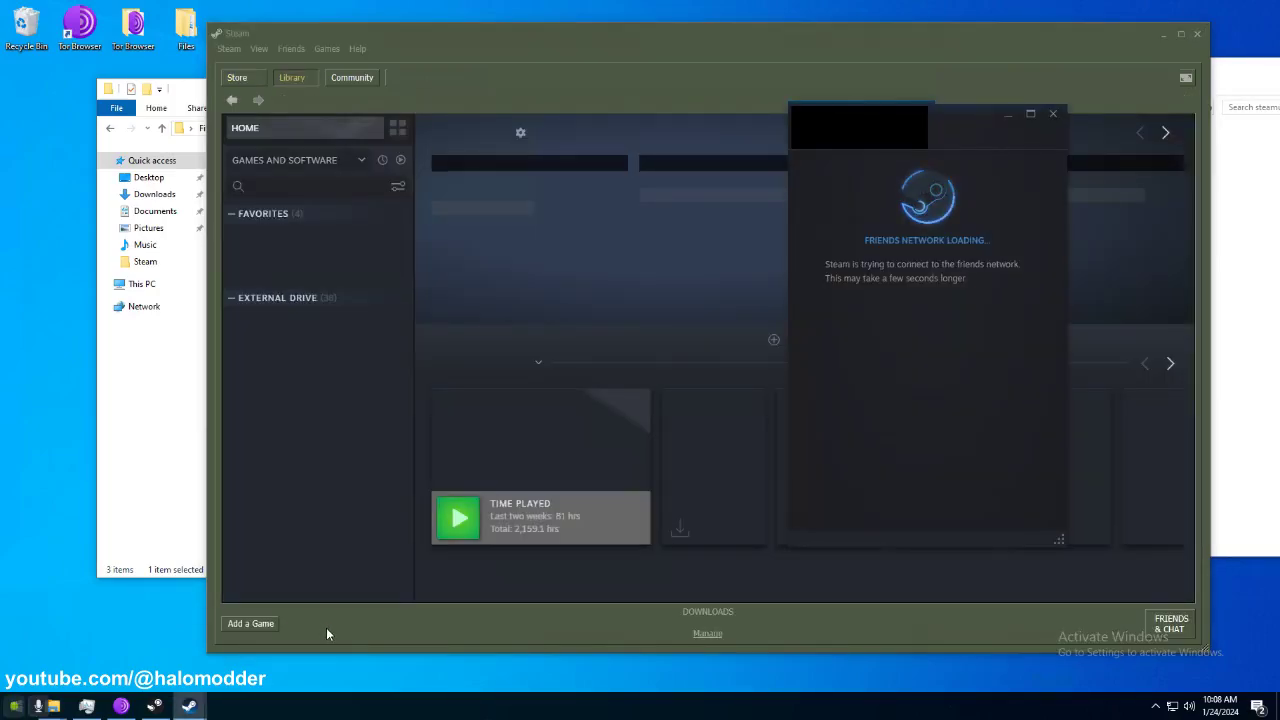
click(1053, 113)
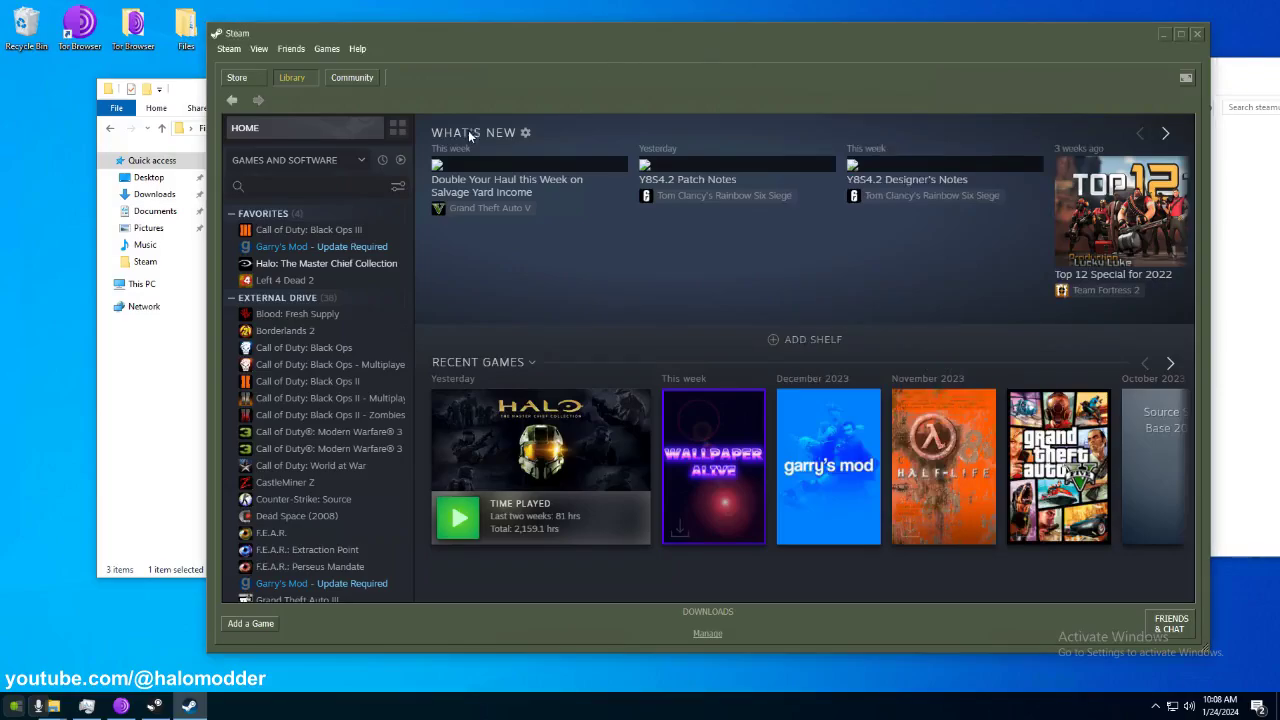
Stop and restart SFP's injection to reload the edited library skin, dismiss the friends window and minimize Steam.
click(154, 706)
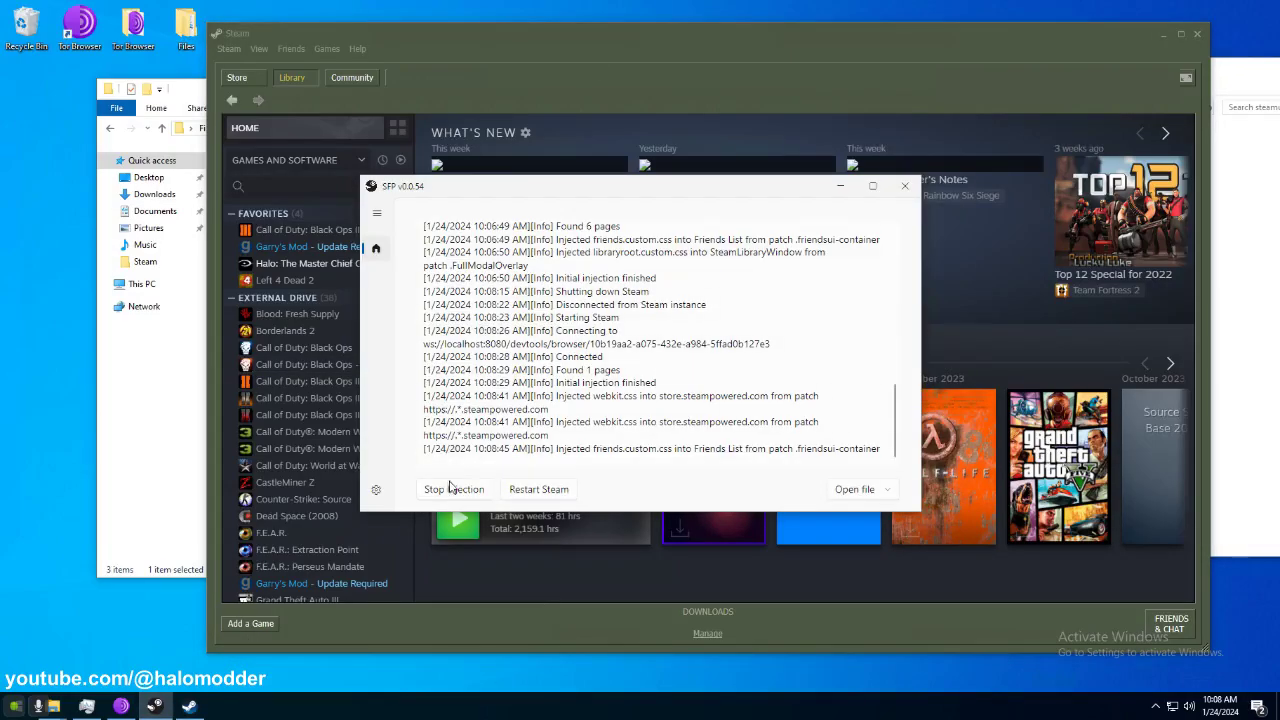
click(452, 489)
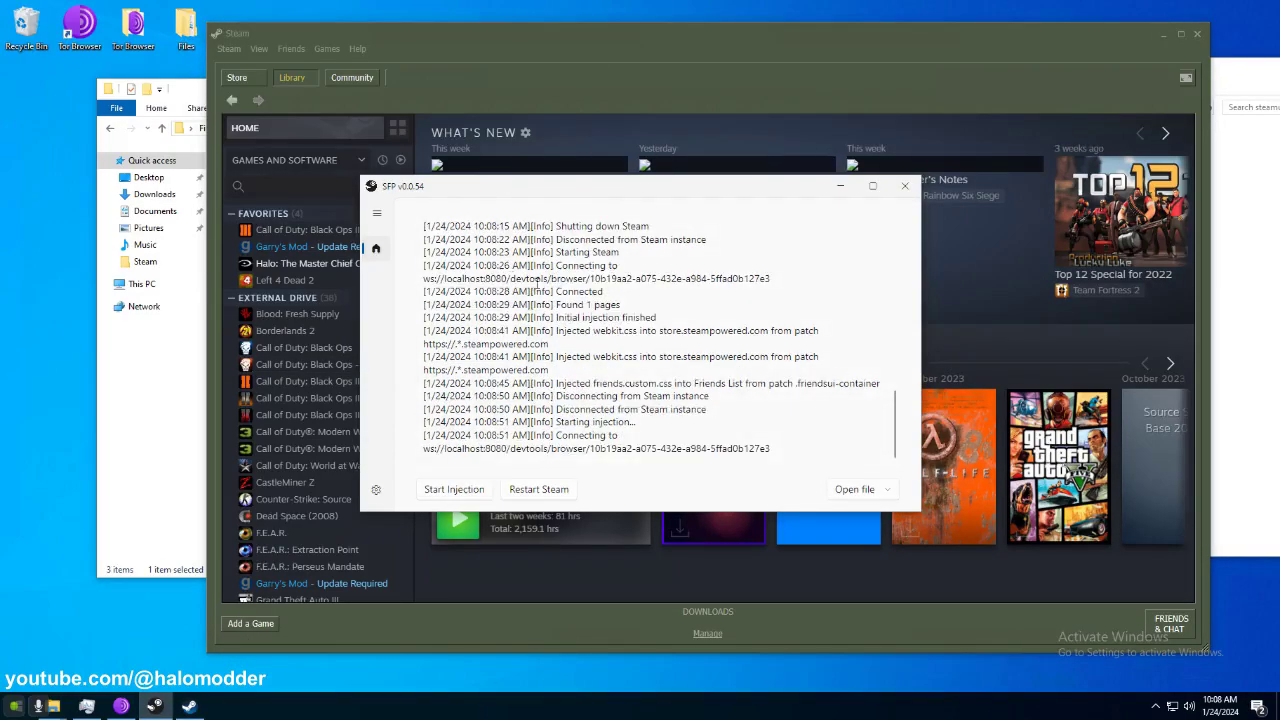
drag(560, 195, 667, 217)
click(666, 128)
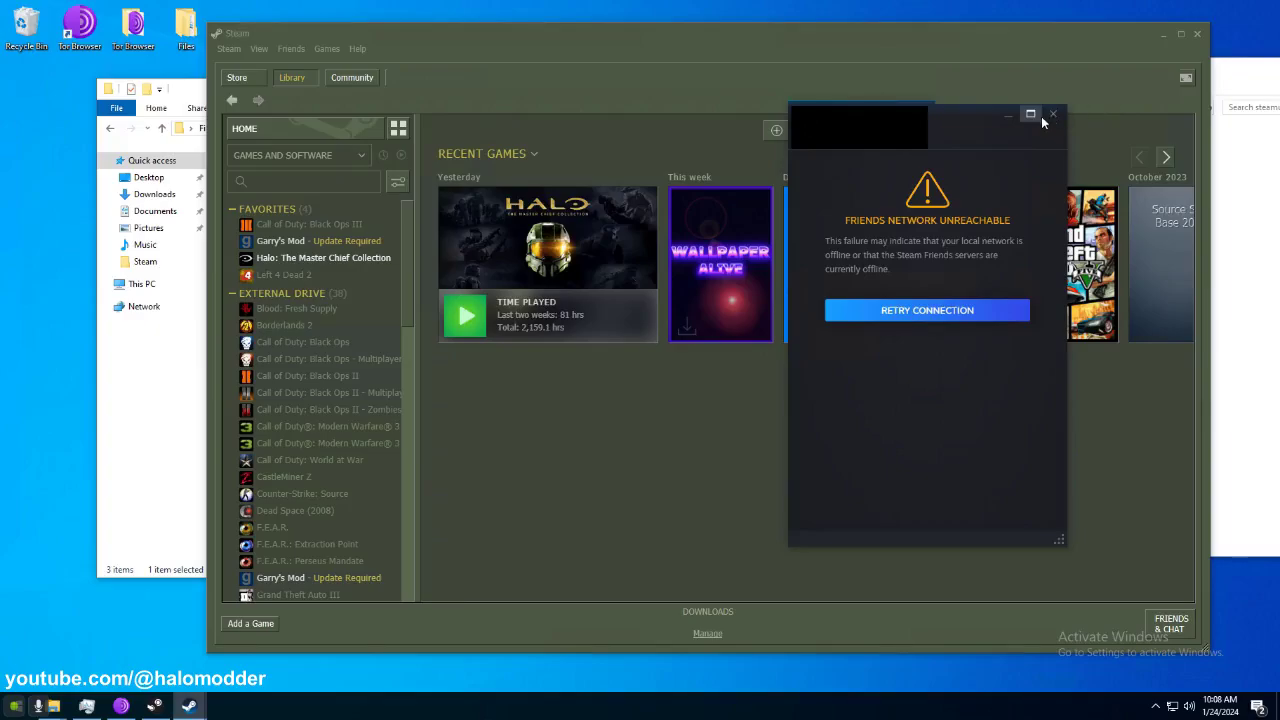
click(1034, 117)
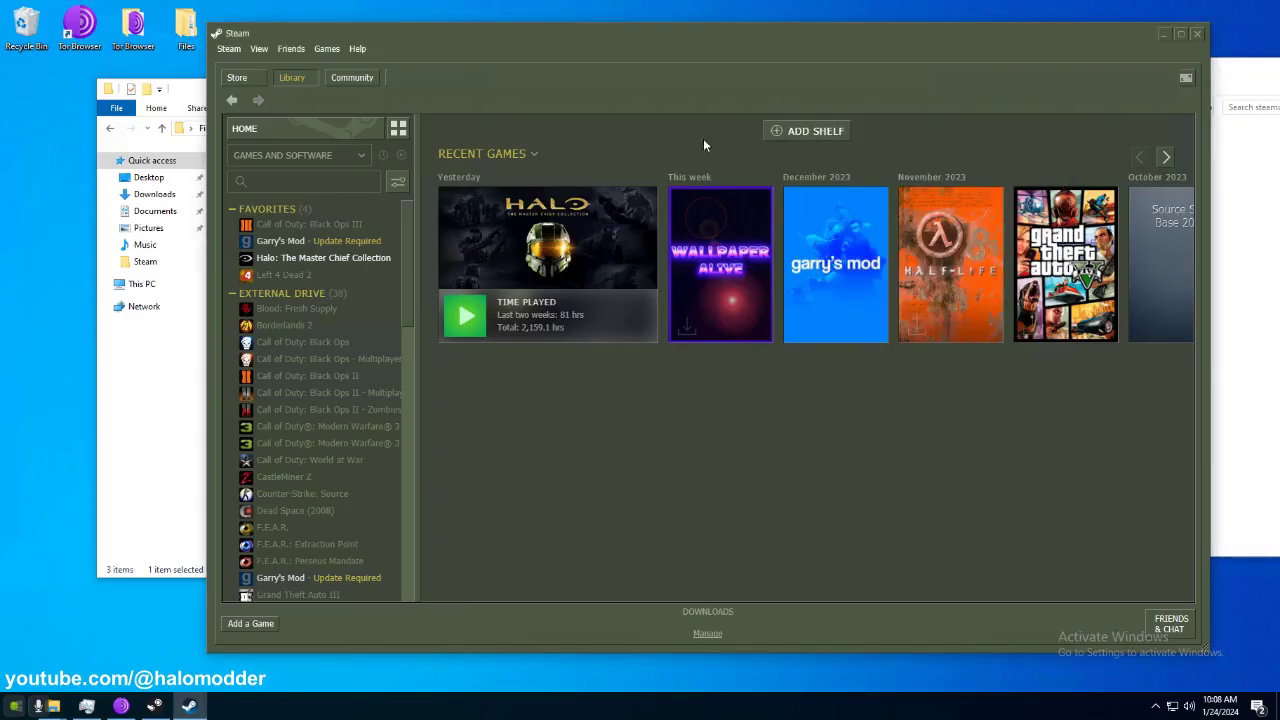
click(1162, 37)
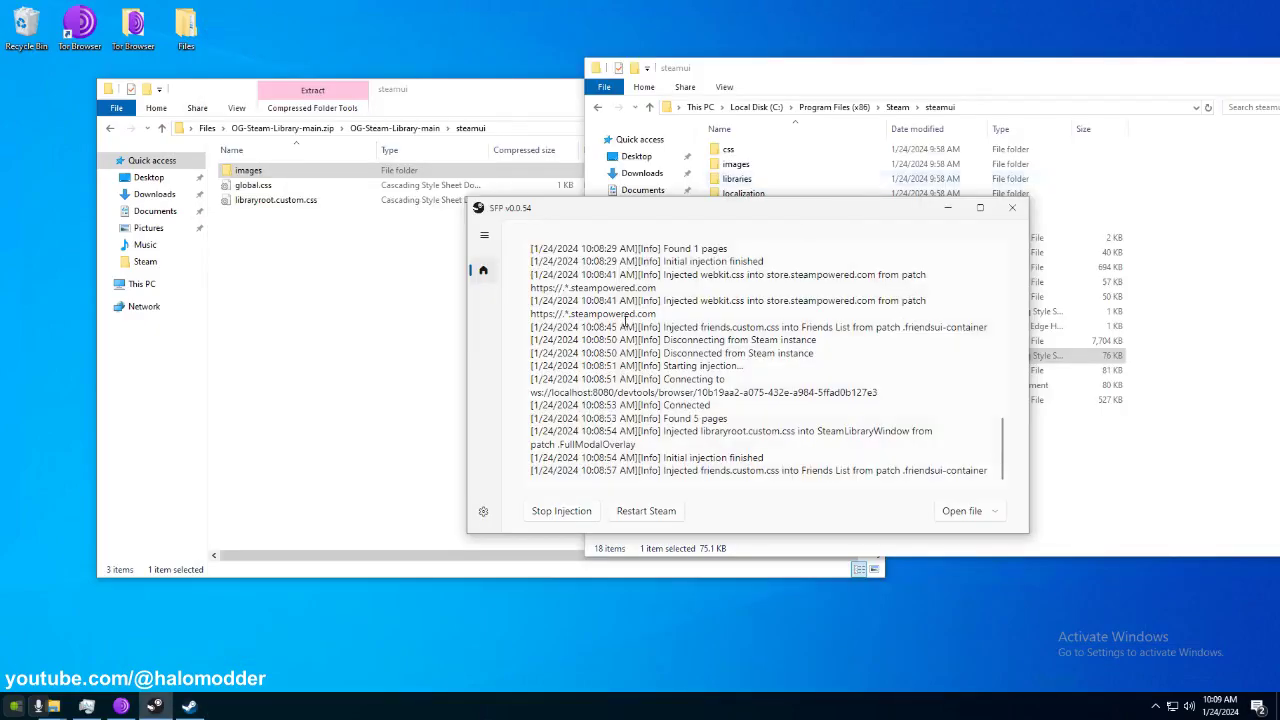
Switch to the browser's FixedSteamFriendsUI GitHub page, look over the README and open Patch Release v2.0.2.
click(121, 706)
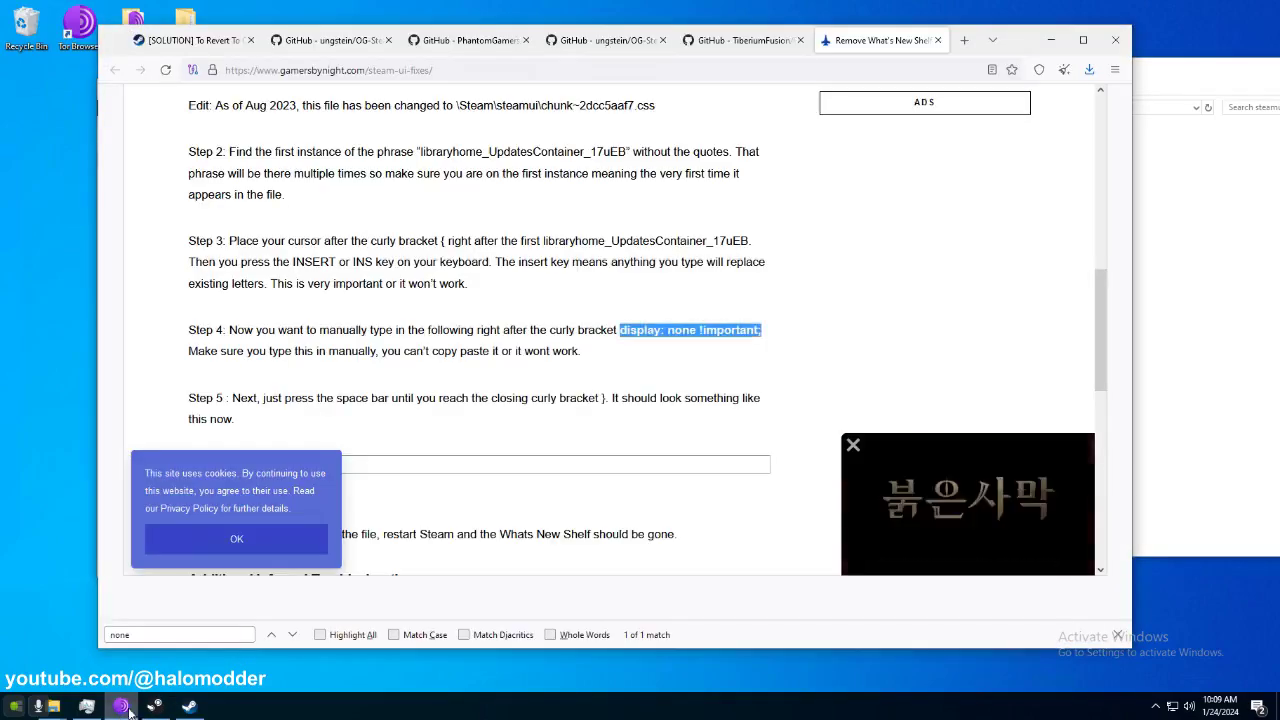
click(731, 40)
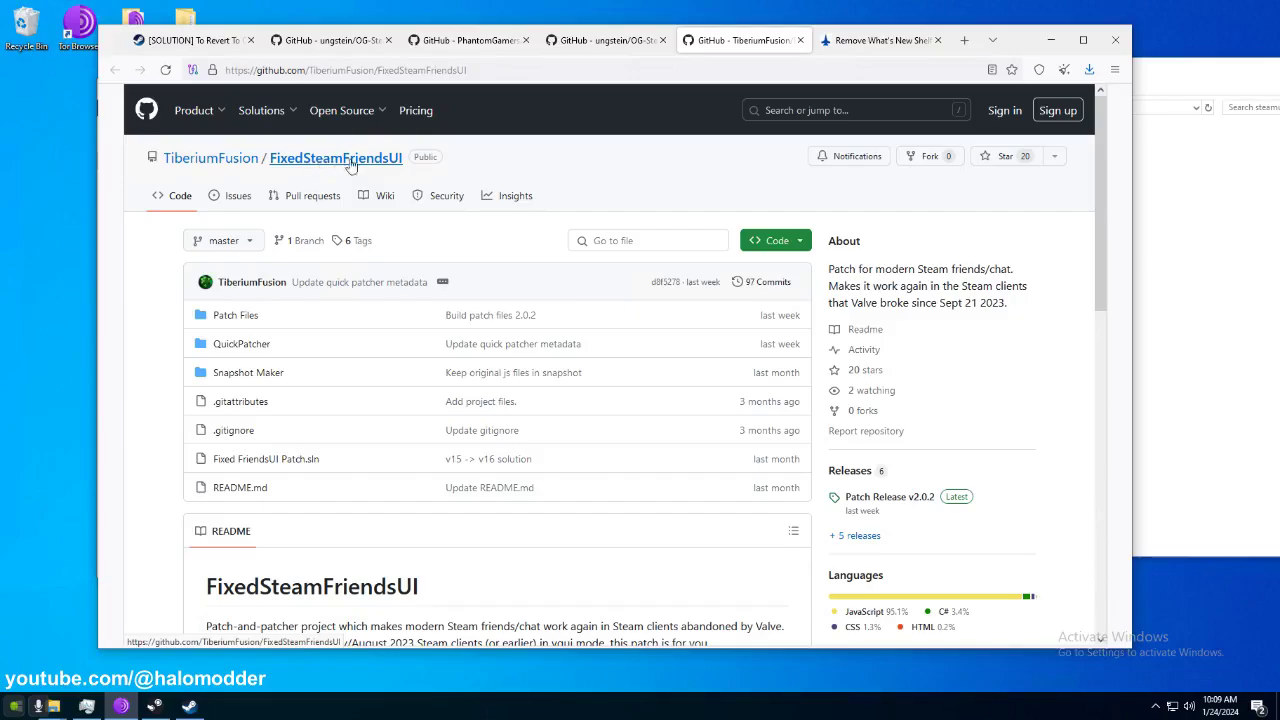
scroll(534, 403, down, 3)
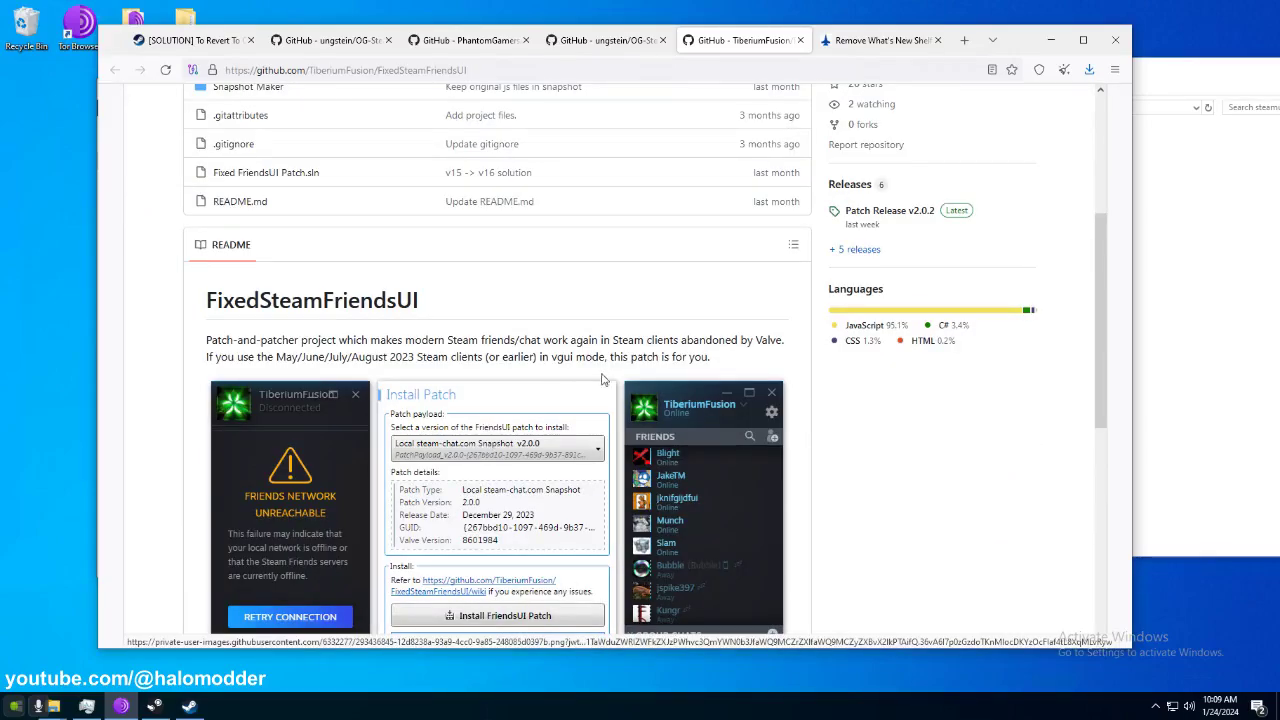
scroll(603, 379, up, 2)
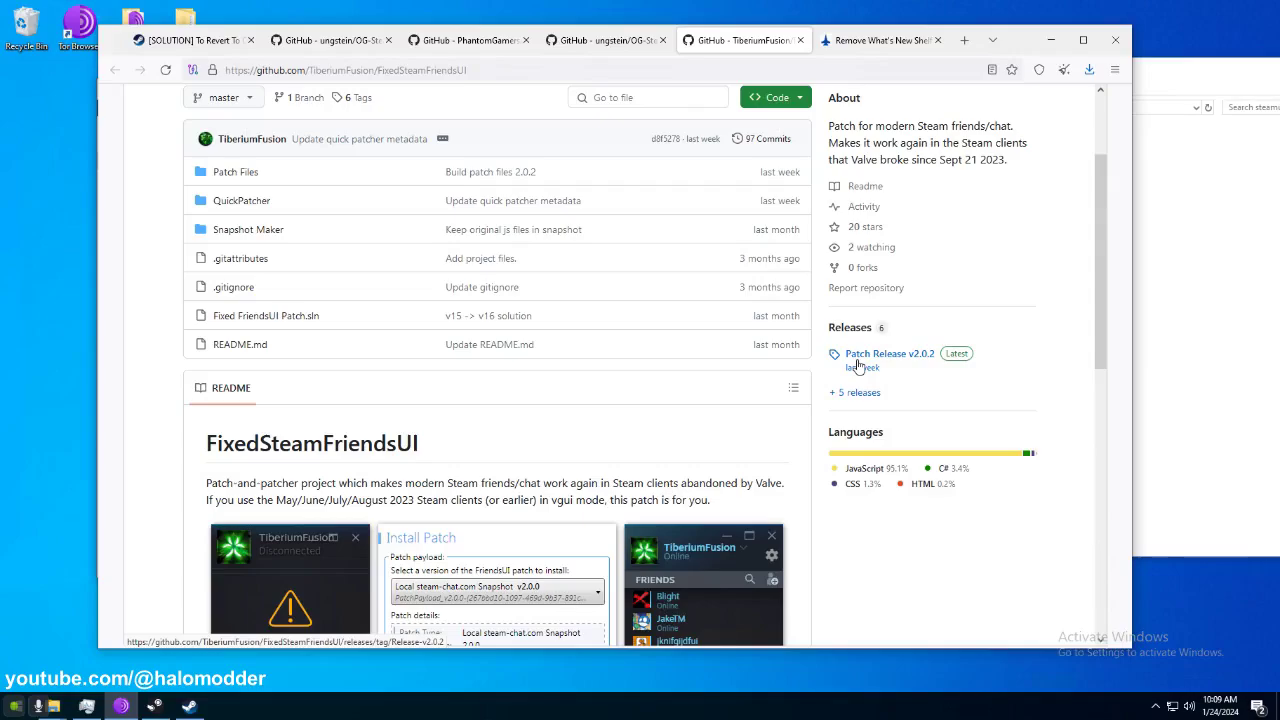
scroll(857, 366, up, 2)
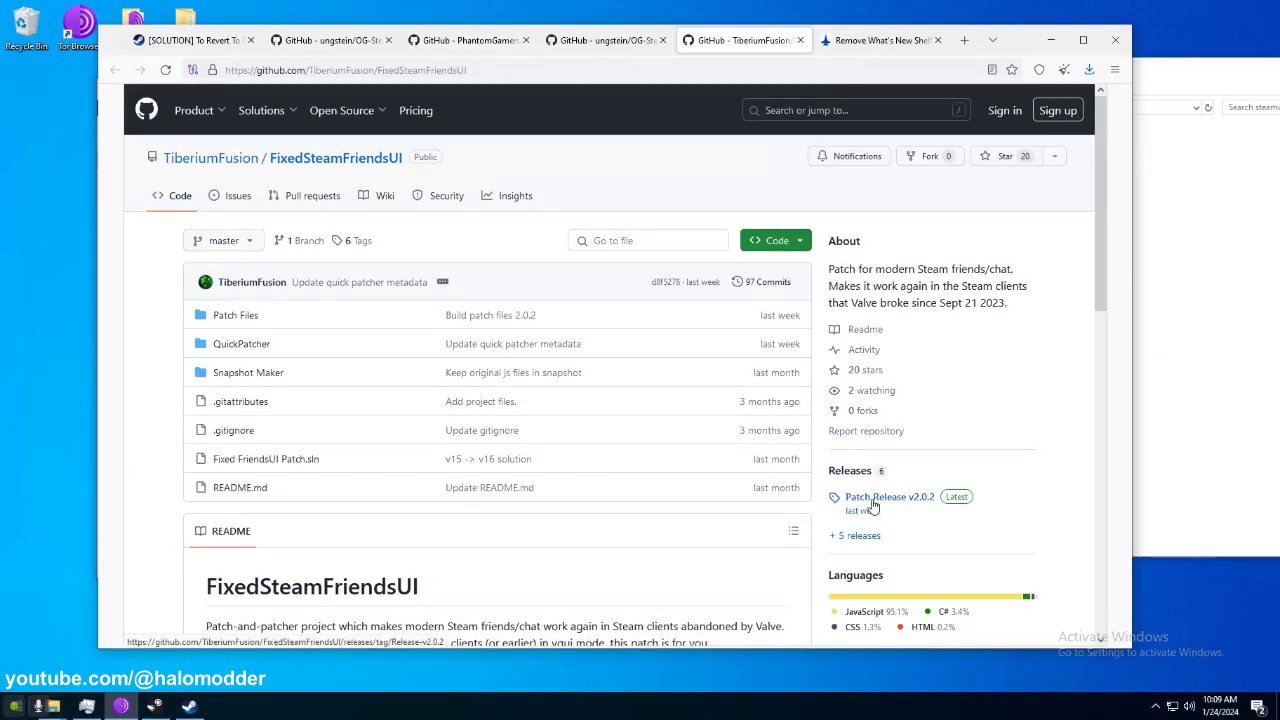
click(872, 503)
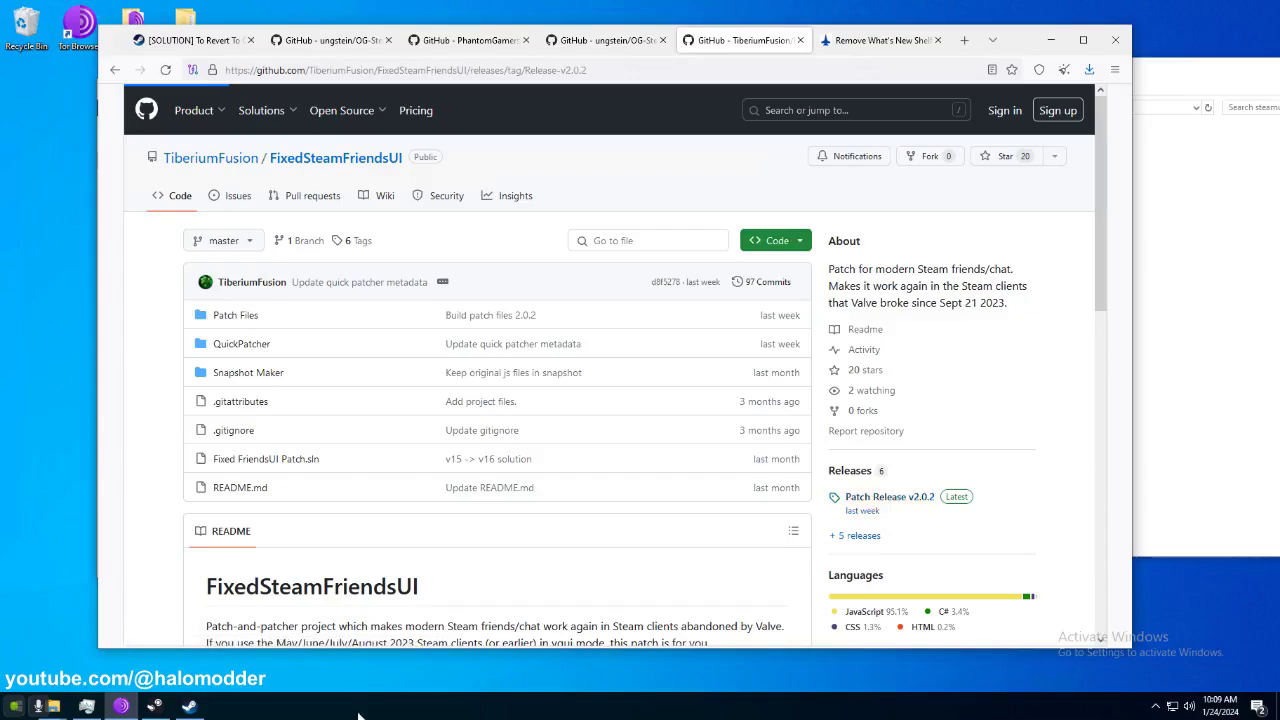
Look through the Patch Release v2.0.2 page for the patcher download, and minimize the SFP window.
scroll(326, 440, down, 2)
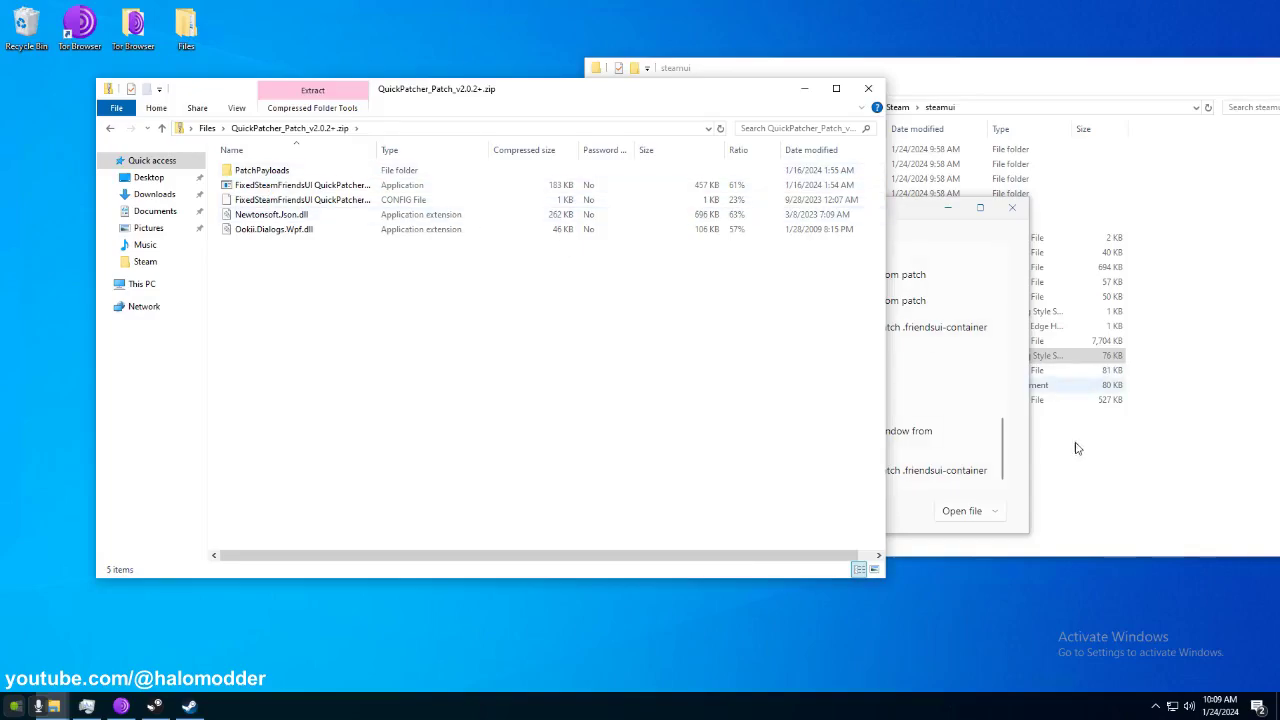
click(1000, 360)
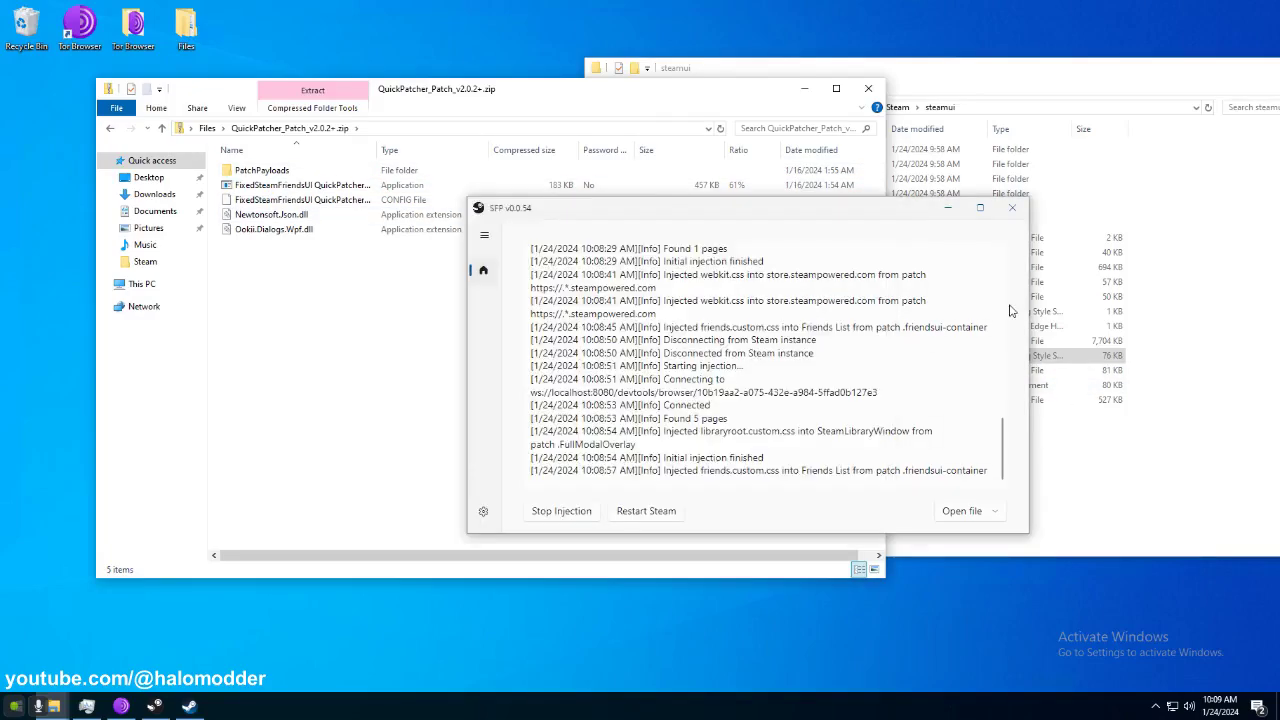
click(947, 207)
Open Steam's friends window from the system tray to check its connection, and close it.
click(1156, 706)
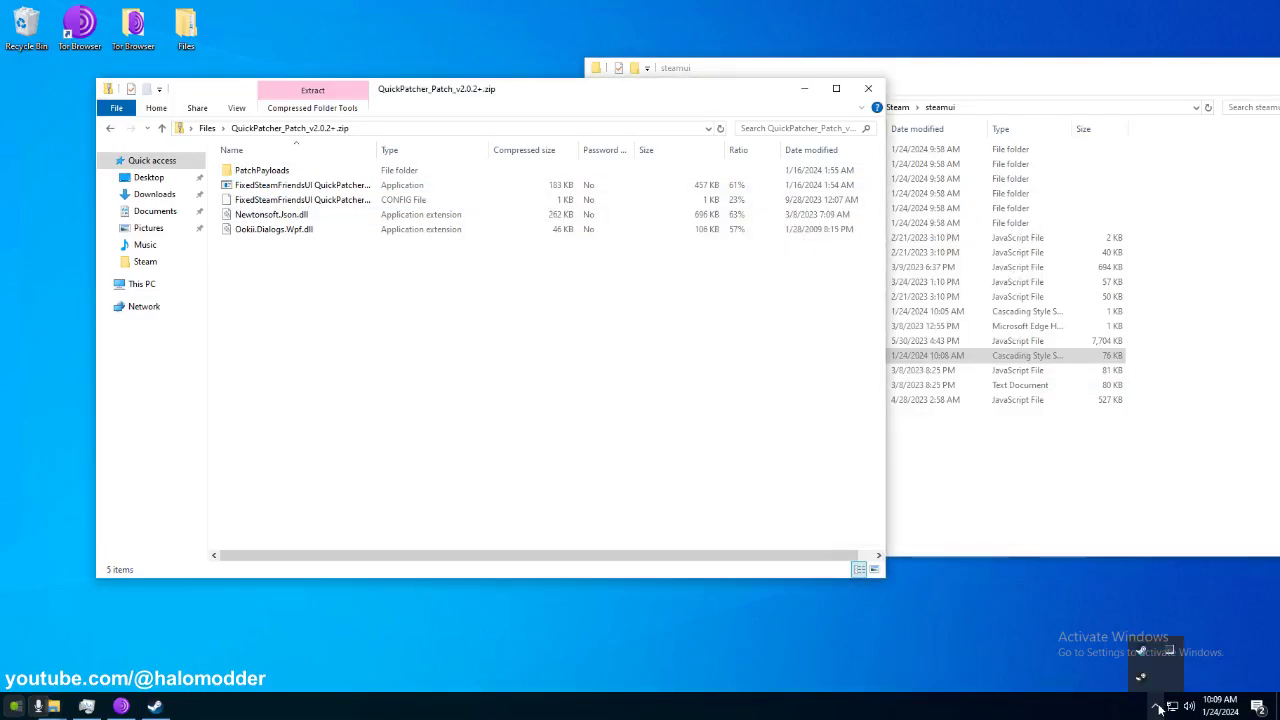
right_click(1140, 651)
click(1017, 574)
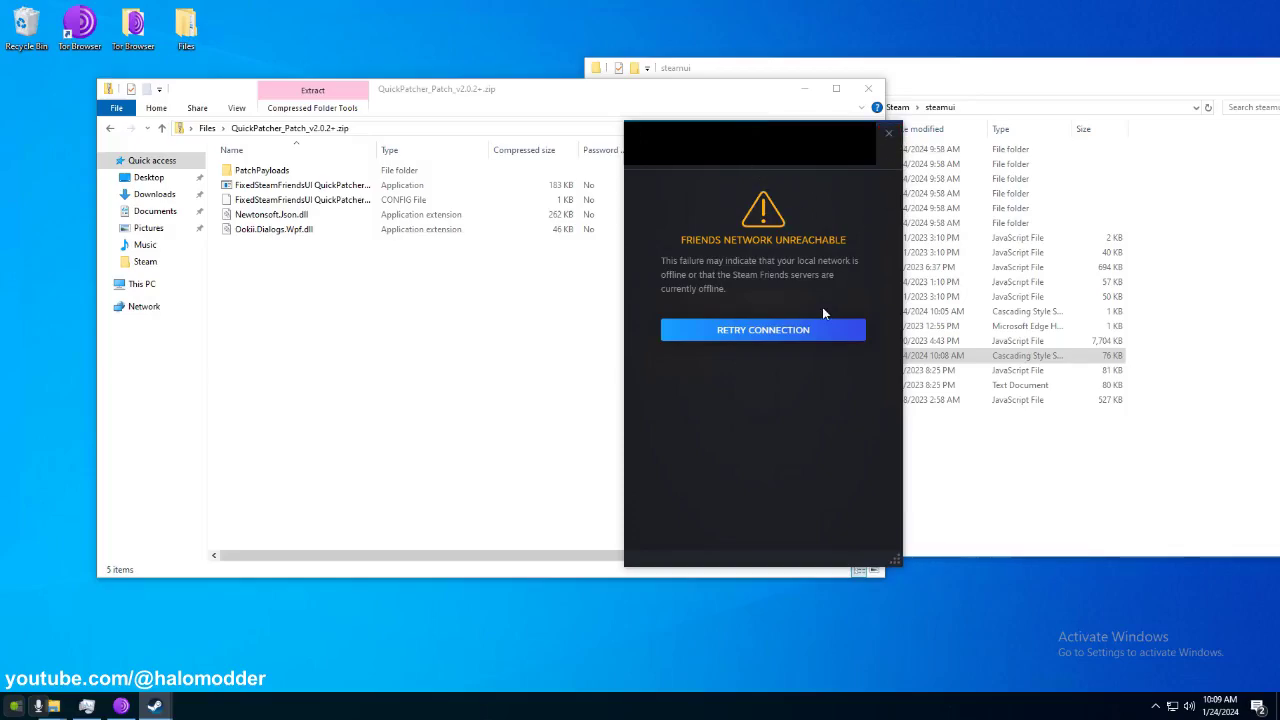
click(888, 134)
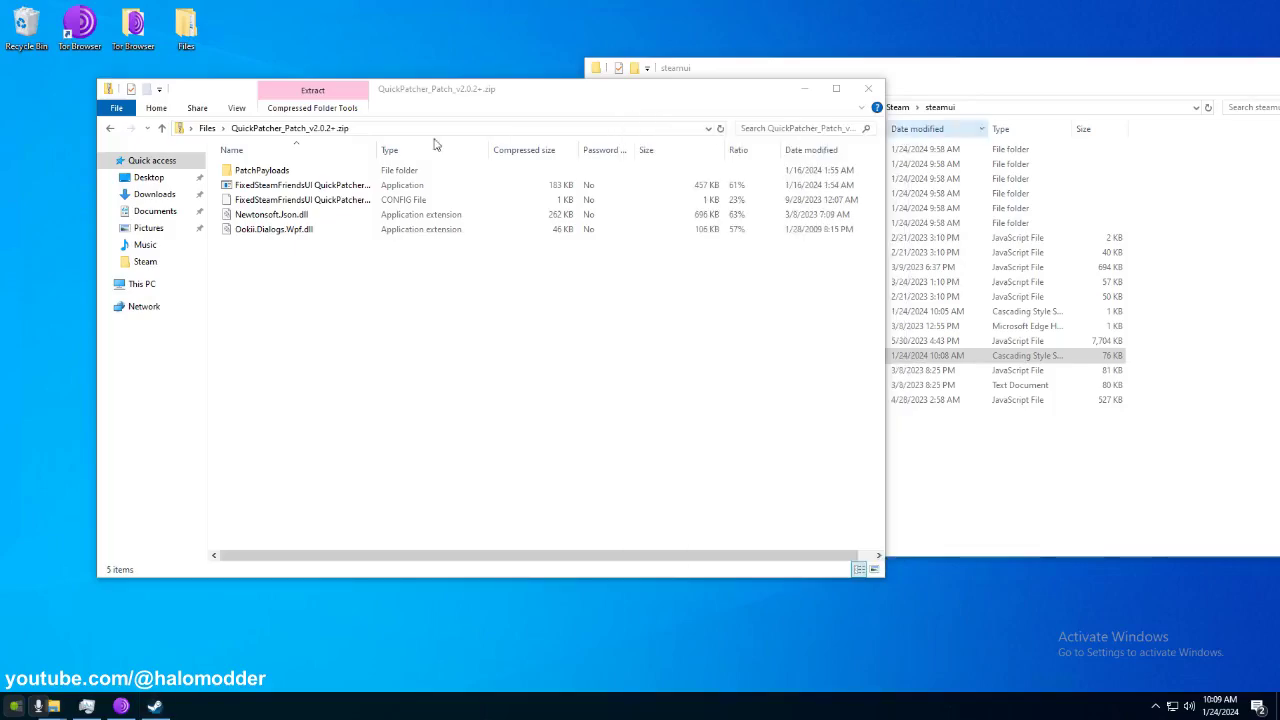
Extract QuickPatcher_Patch_v2.0.2+.zip within the Files folder.
click(300, 185)
click(207, 128)
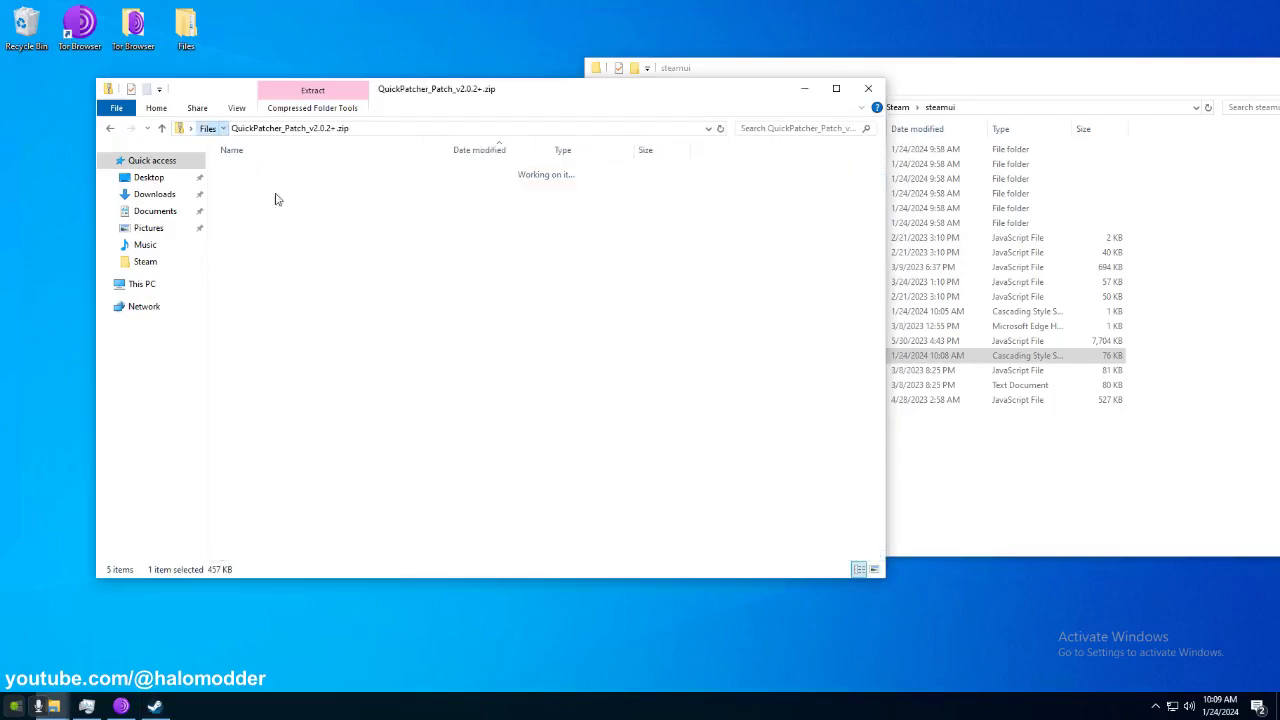
right_click(297, 203)
click(384, 248)
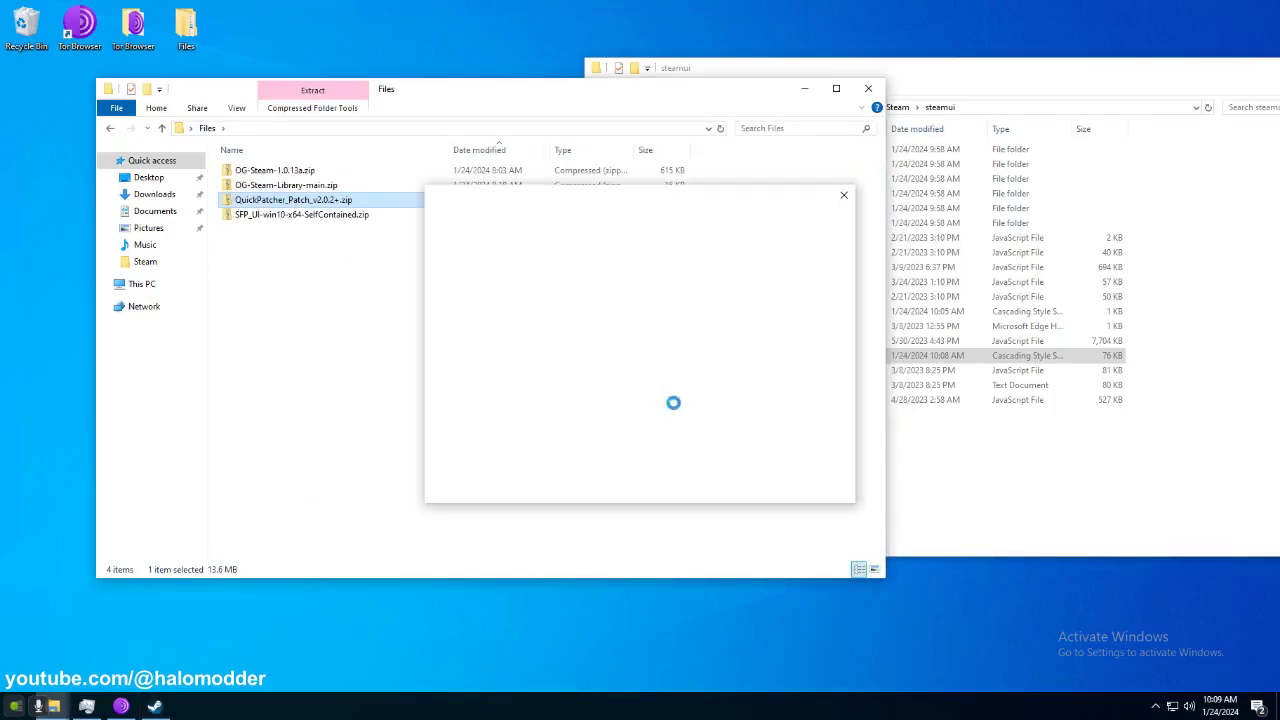
click(684, 486)
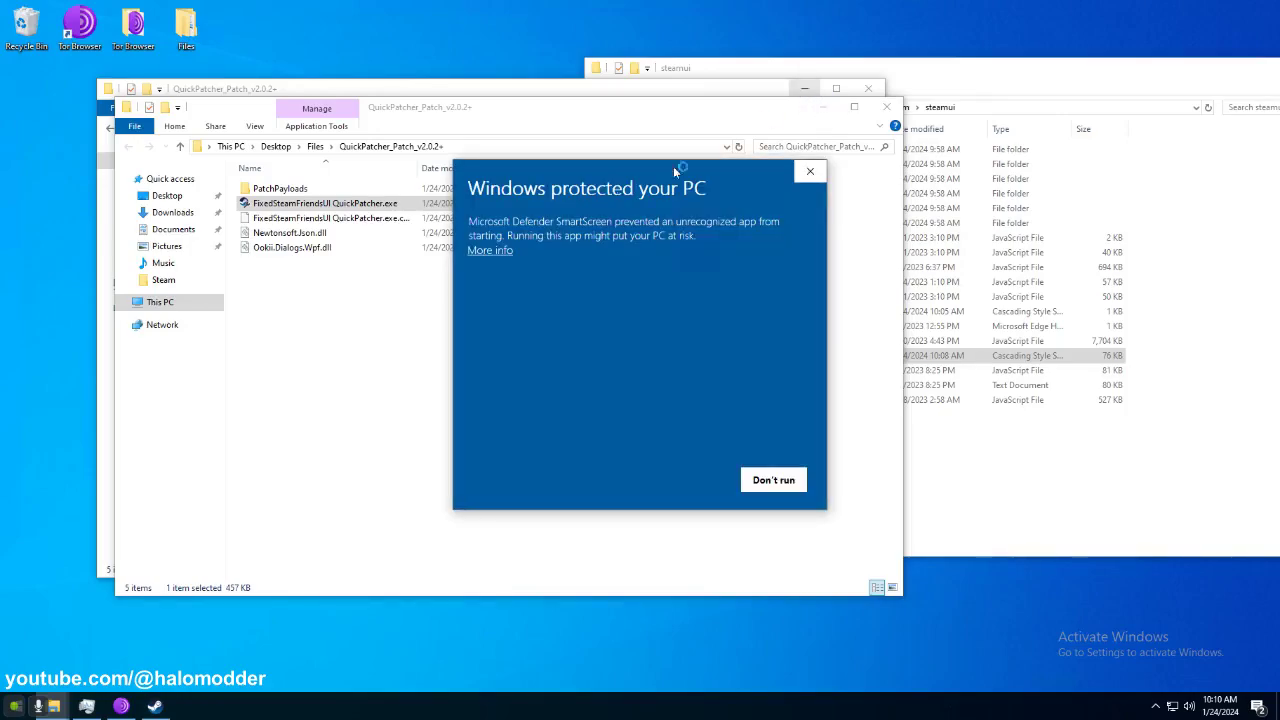
Allow FixedSteamFriendsUI QuickPatcher.exe to run despite the SmartScreen block, and minimize its folder window.
click(486, 249)
click(696, 479)
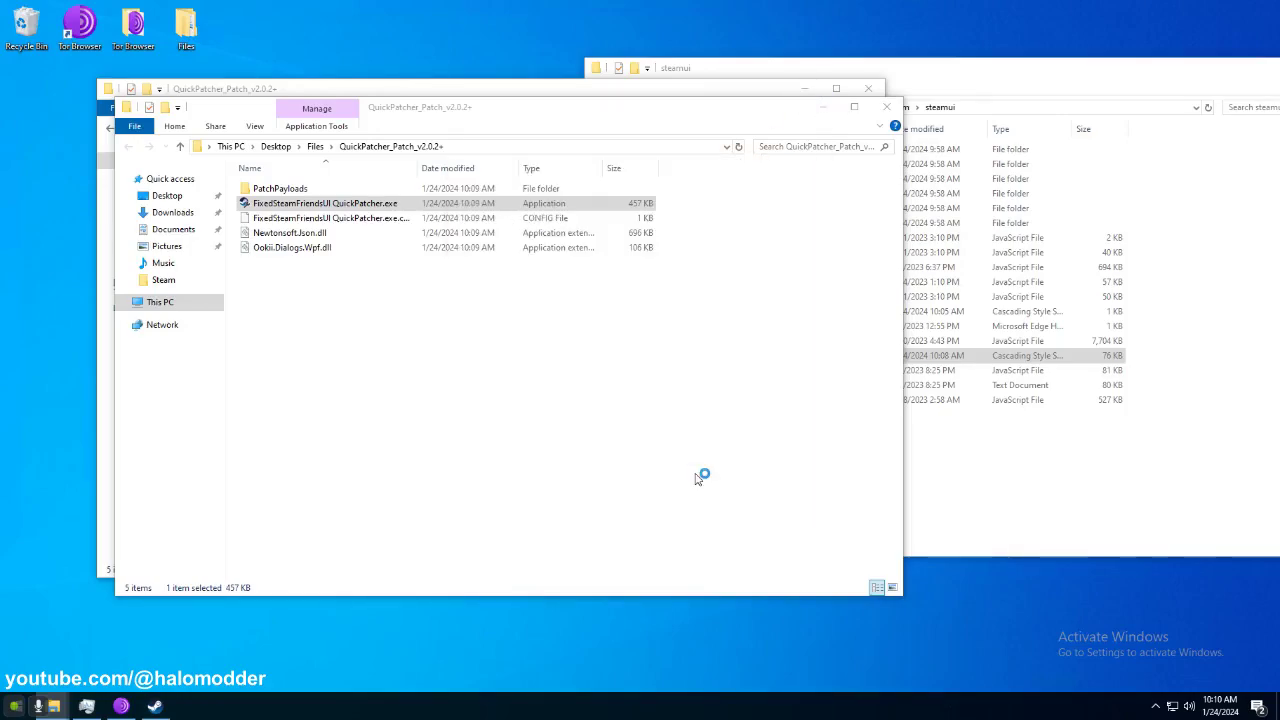
click(822, 107)
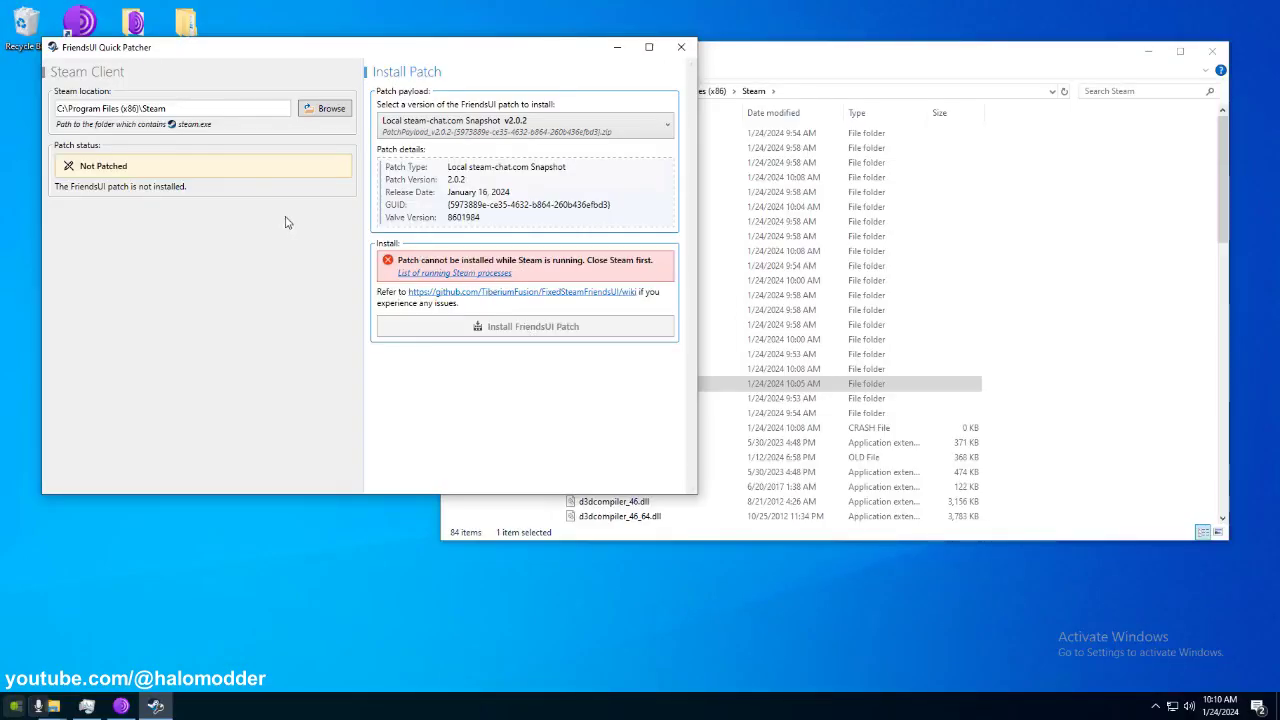
Close the Quick Patcher and relaunch it from the QuickPatcher_Patch_v2.0.2+ folder with Steam shut down, moving the folder window aside.
click(681, 47)
mouse_move(54, 706)
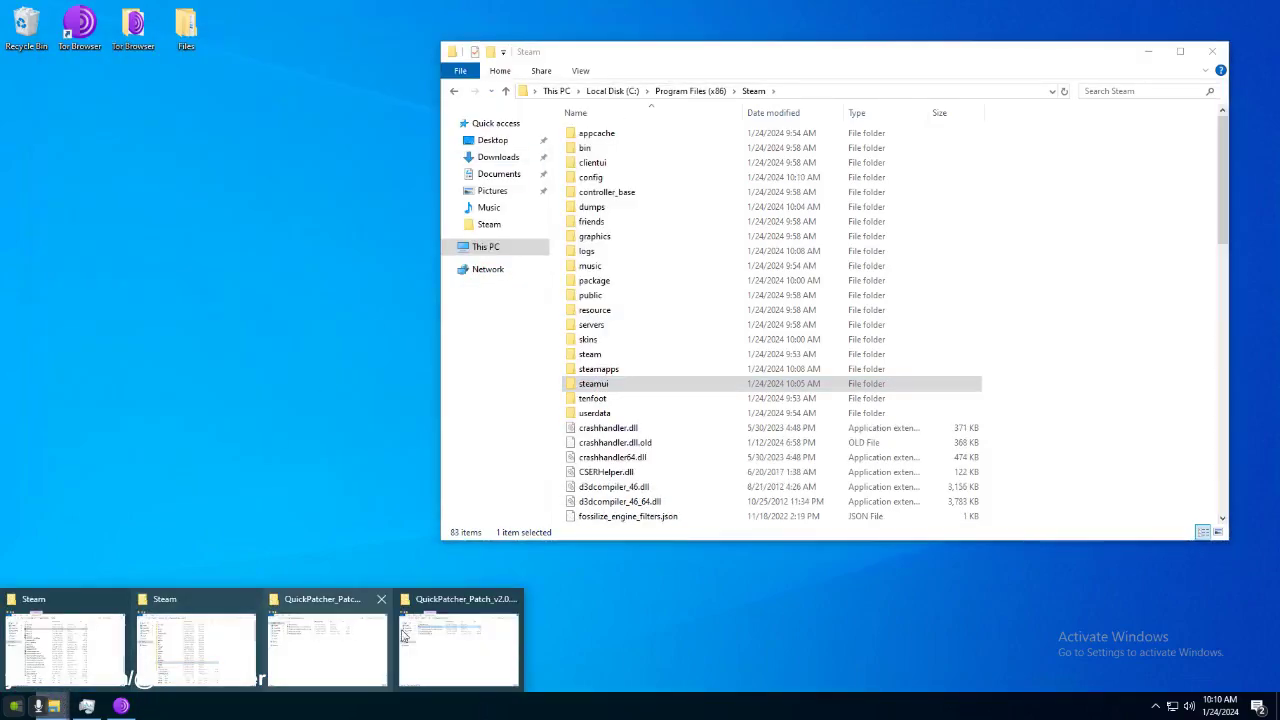
click(458, 650)
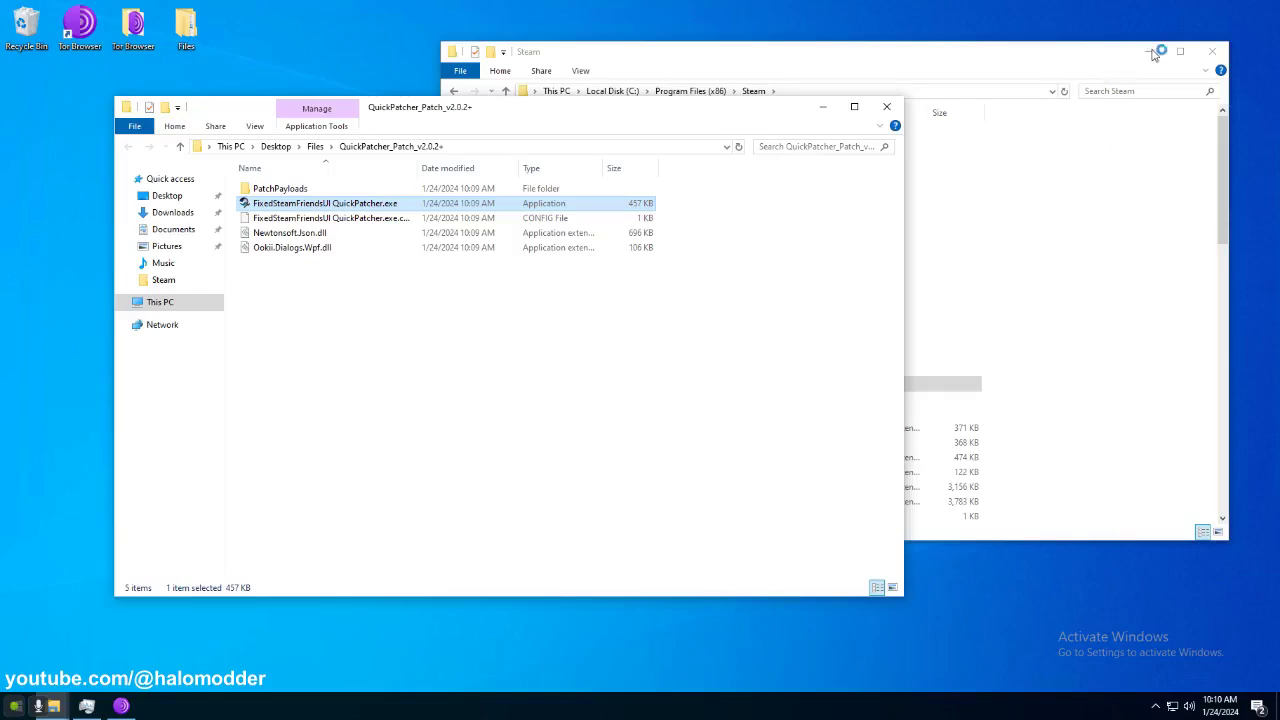
click(1150, 51)
drag(423, 104, 982, 50)
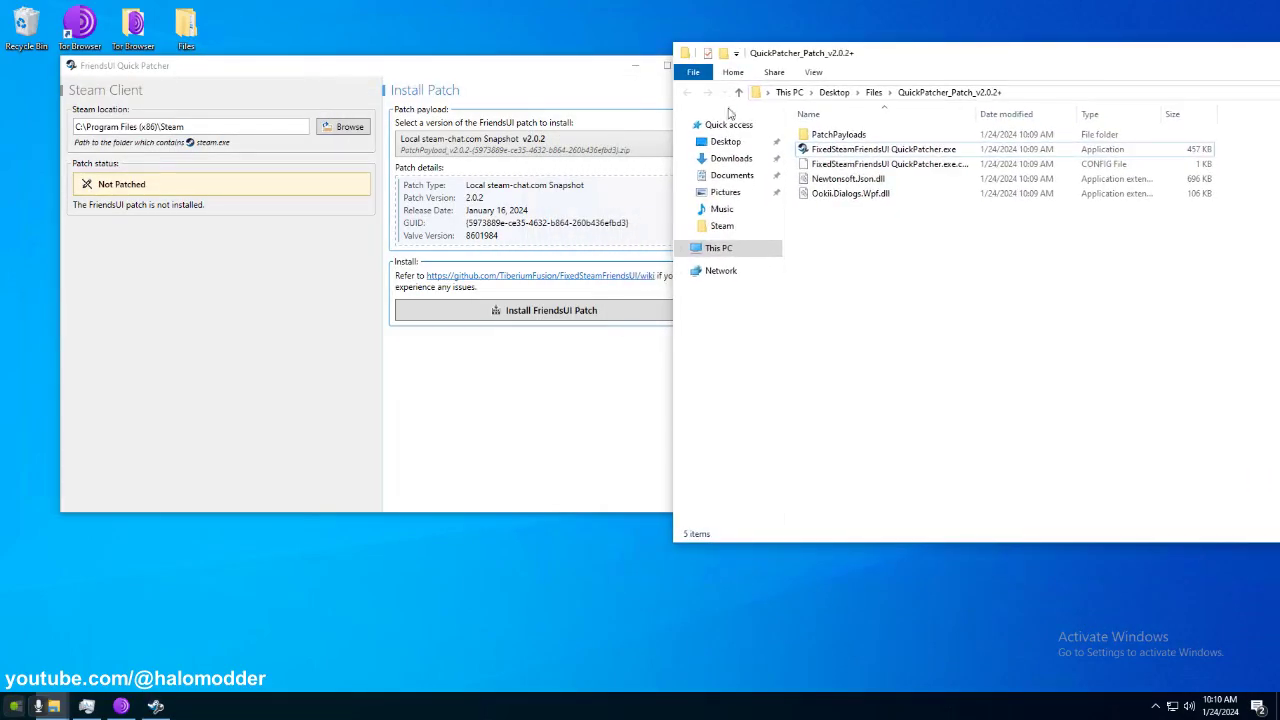
Choose the Local steam-chat.com Snapshot v2.0.2 payload and install the FriendsUI patch.
click(612, 138)
click(578, 148)
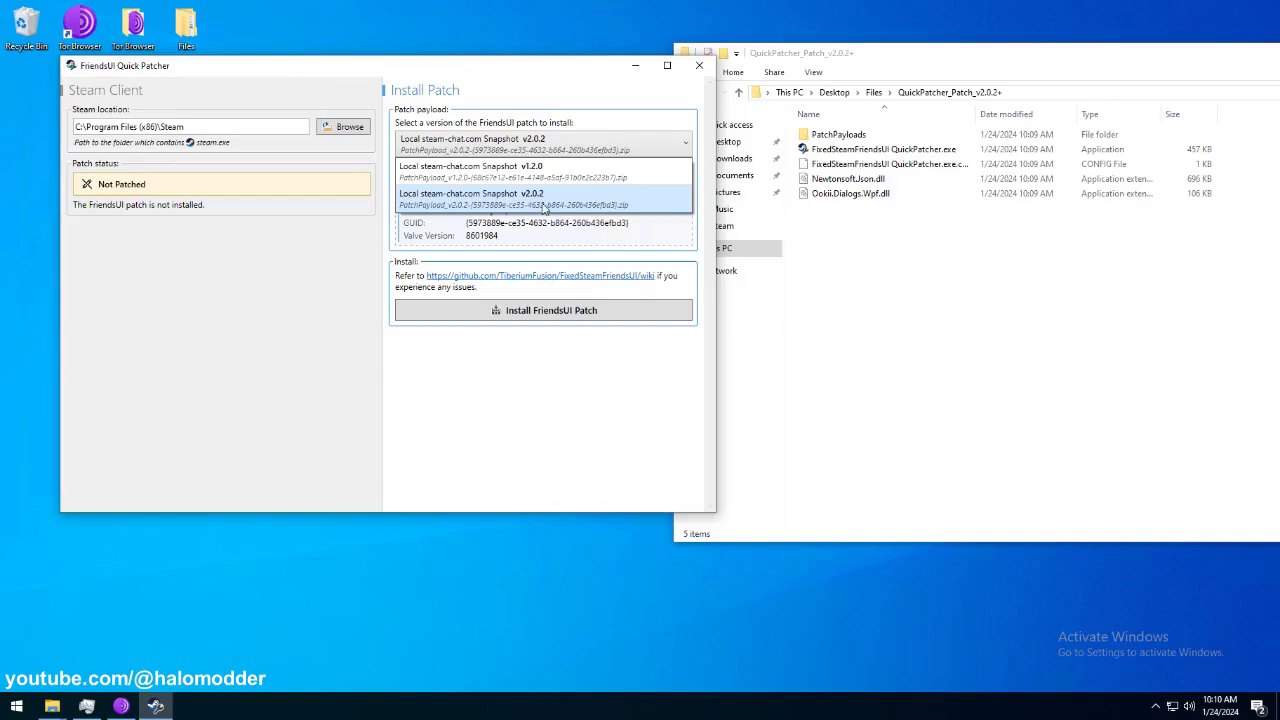
click(556, 203)
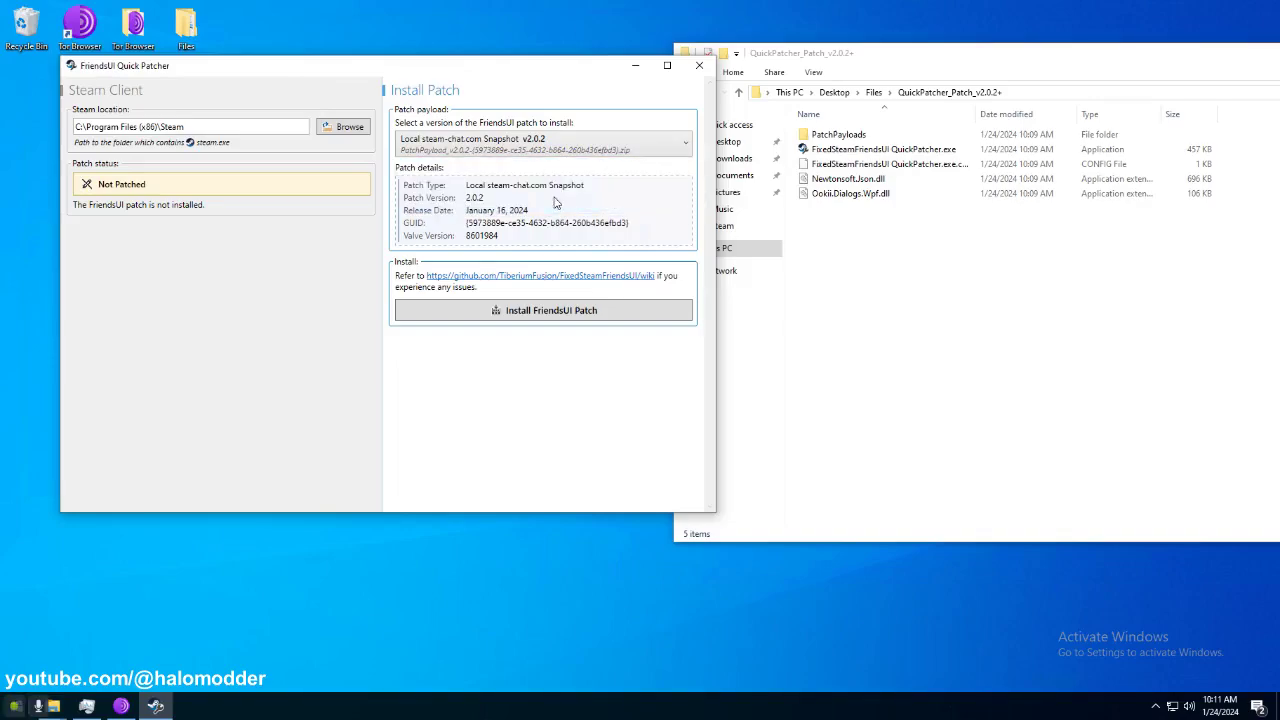
click(560, 309)
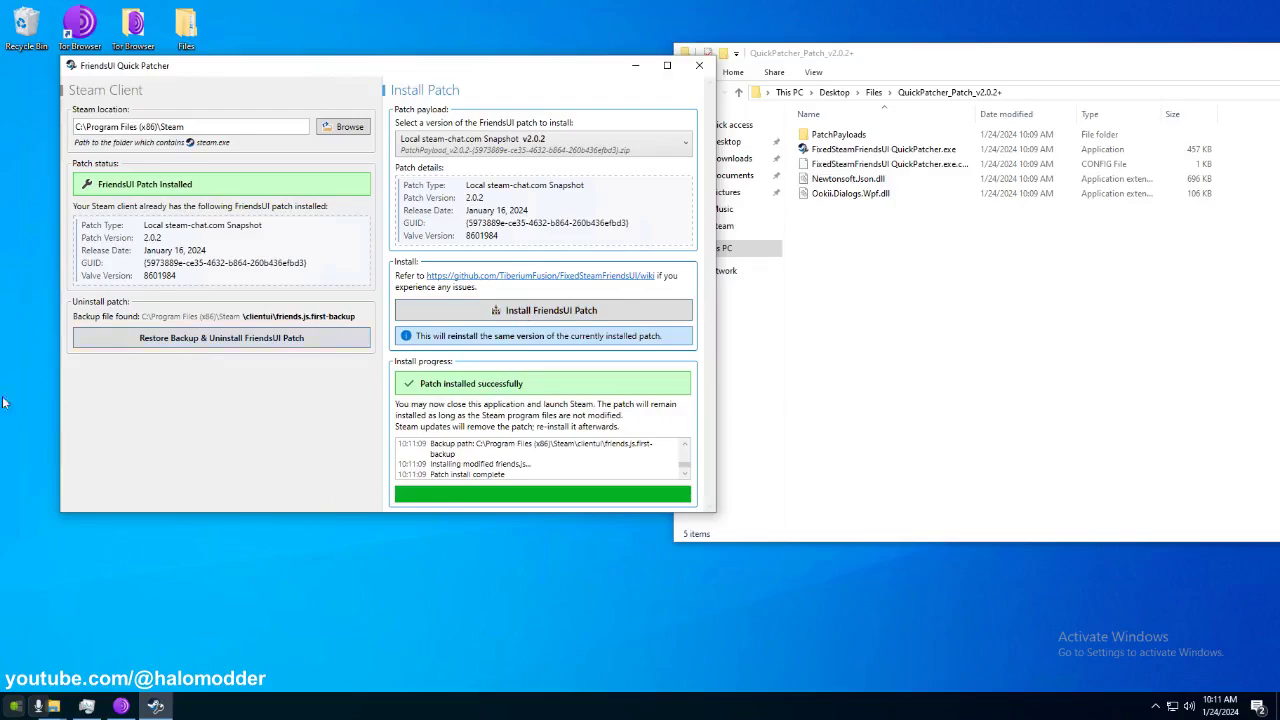
Close the Quick Patcher and clear its folder window from the desktop.
click(699, 65)
drag(843, 57, 466, 59)
click(1066, 55)
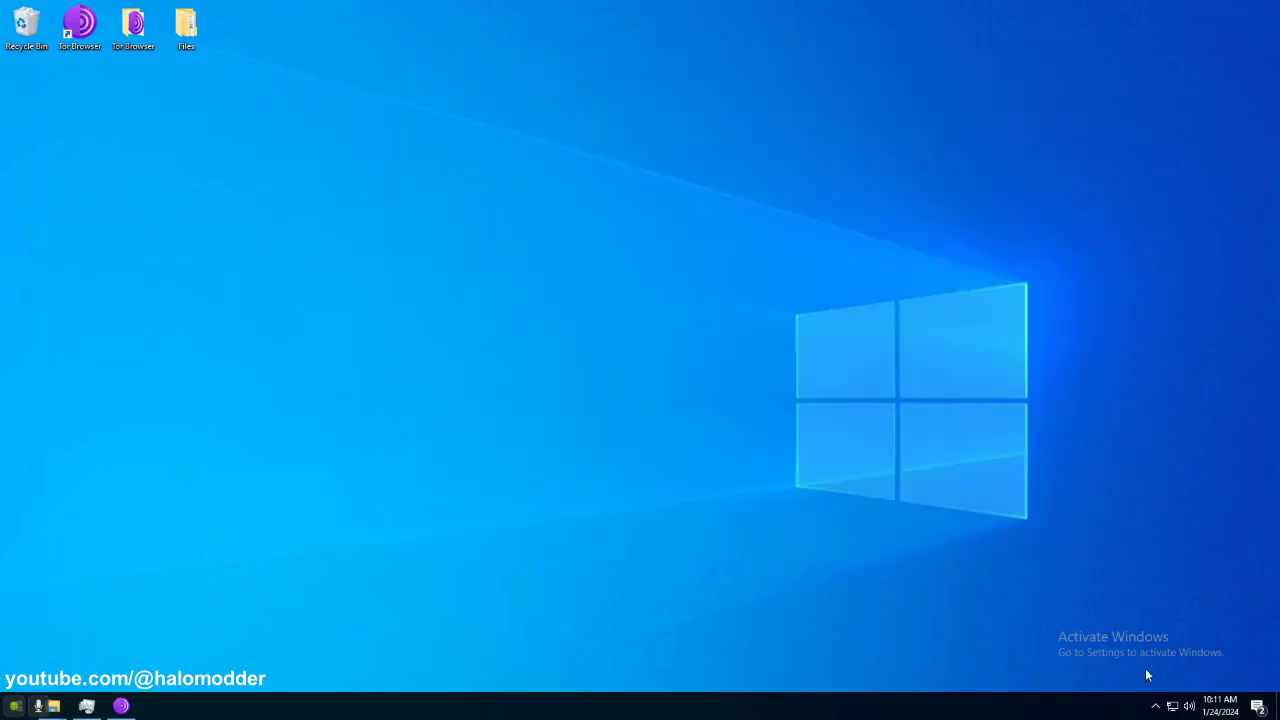
Start Steam through SFP from the system tray and open the Library.
click(1156, 706)
right_click(1168, 677)
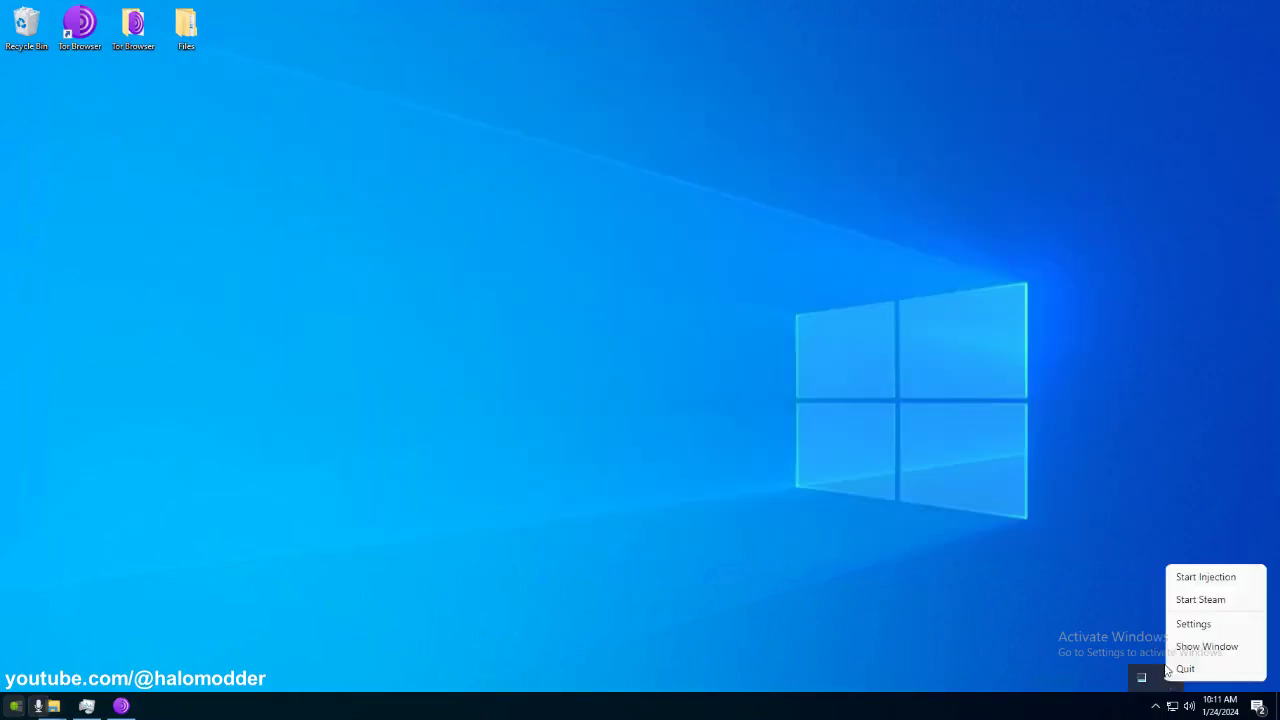
click(1200, 600)
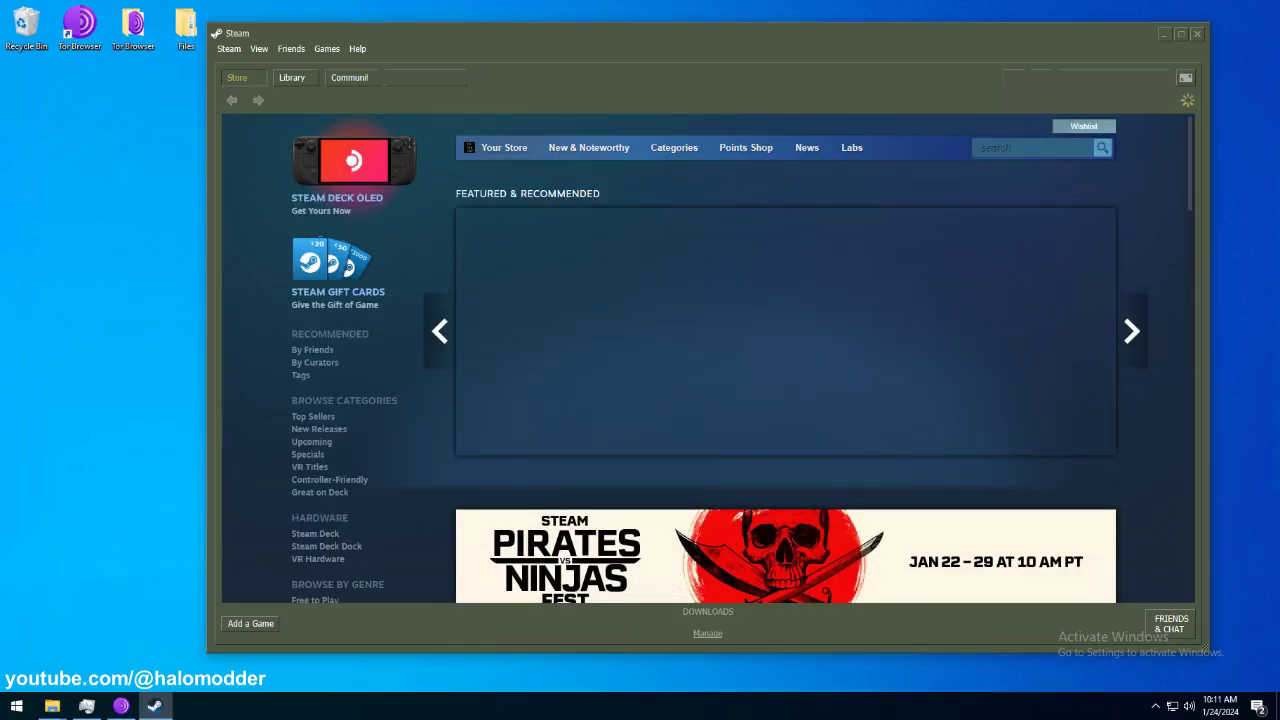
click(284, 80)
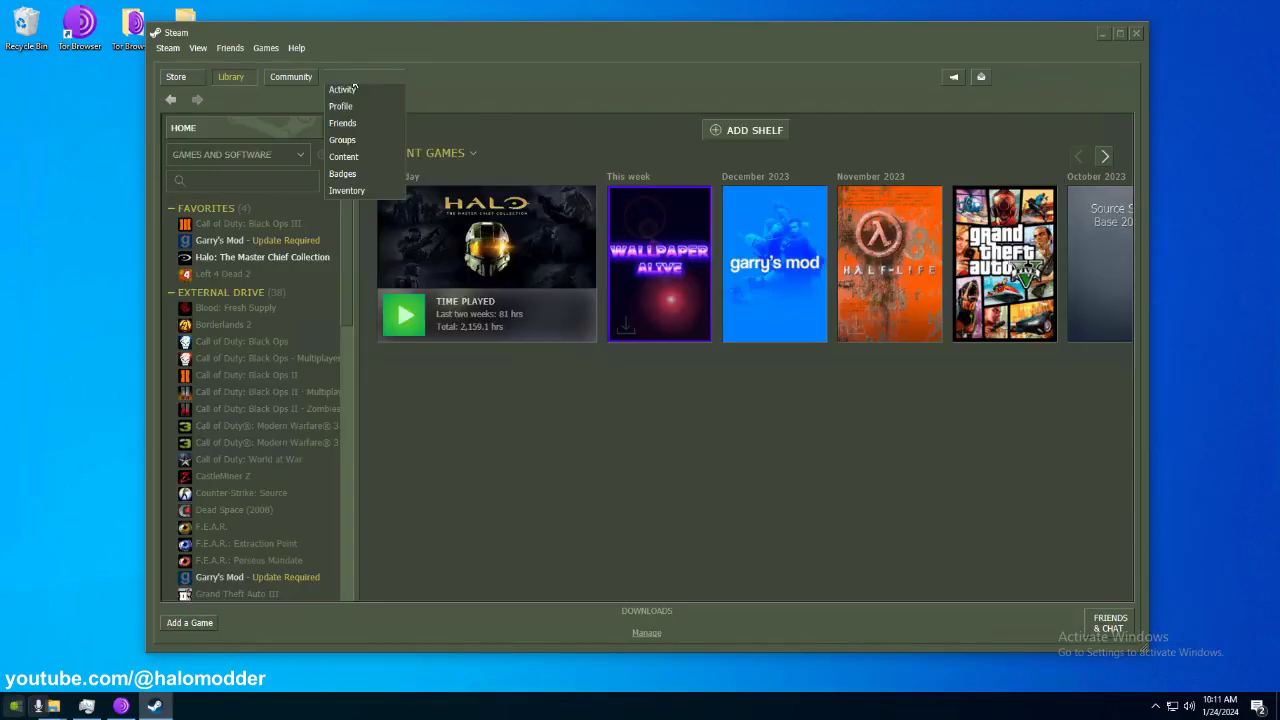
Open Friends & Chat to test the patched friends list, minimize Steam and close the Friends List window.
click(1100, 622)
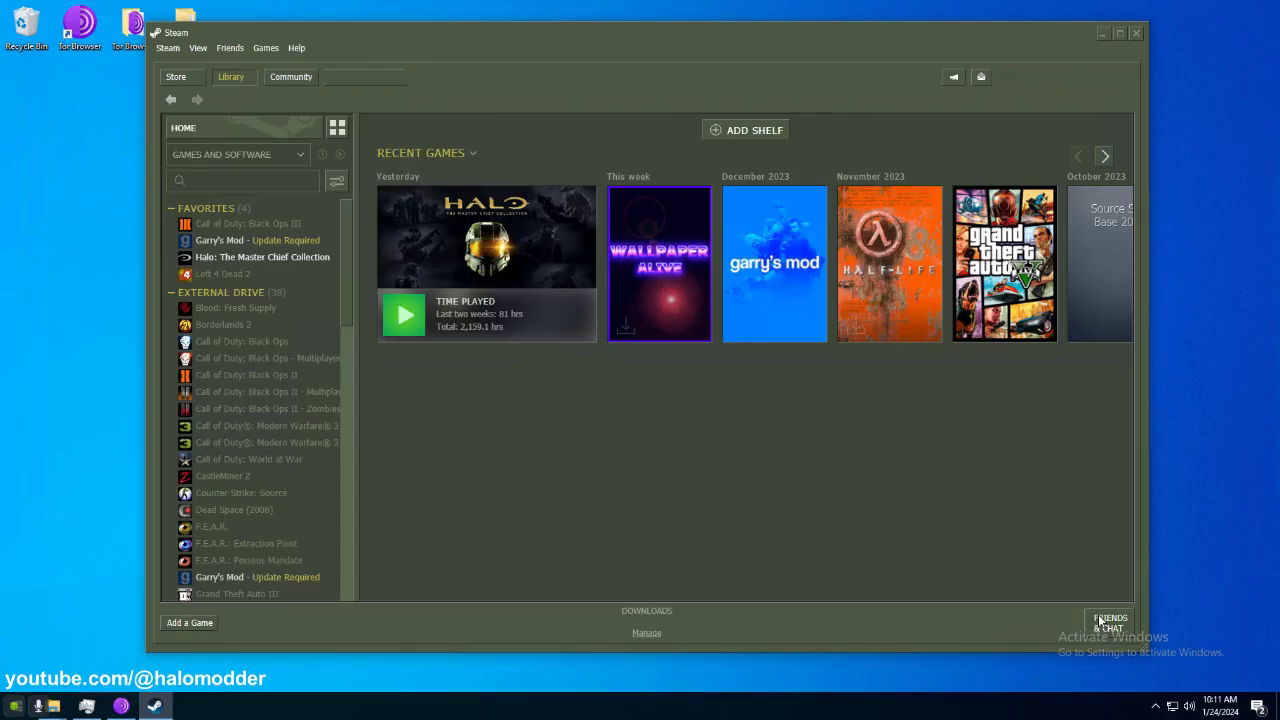
drag(980, 72, 892, 52)
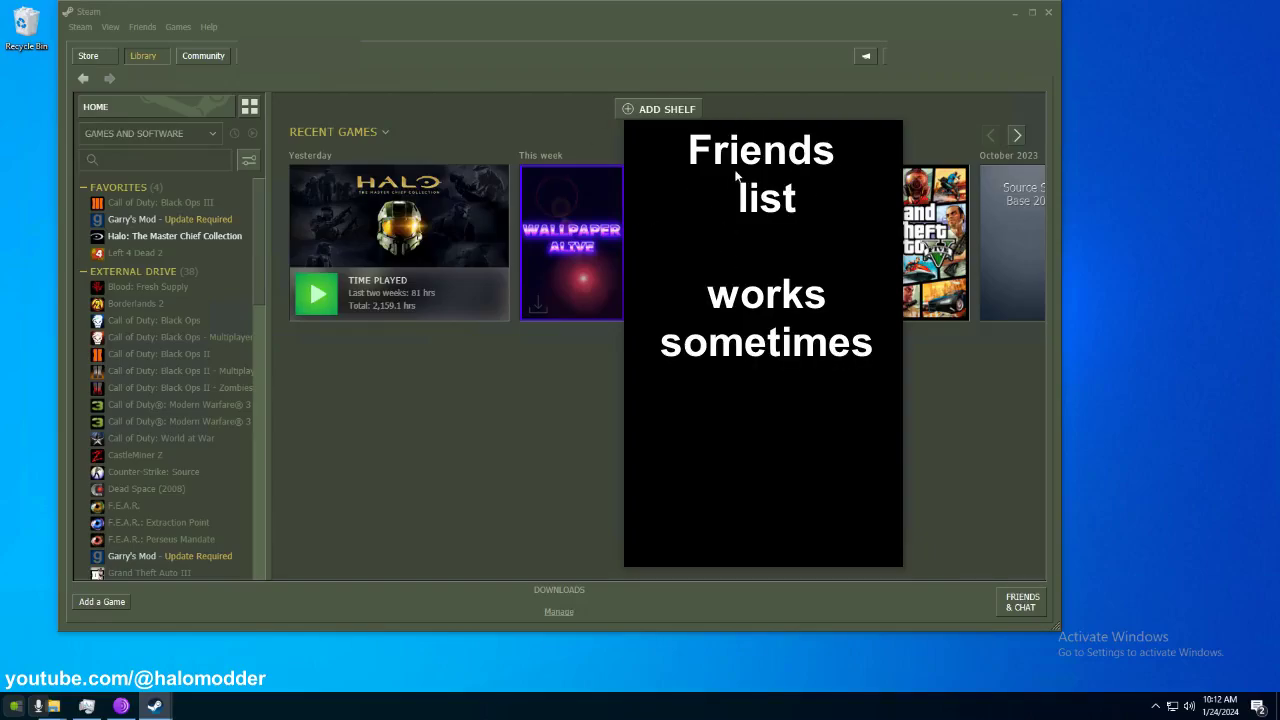
click(1025, 601)
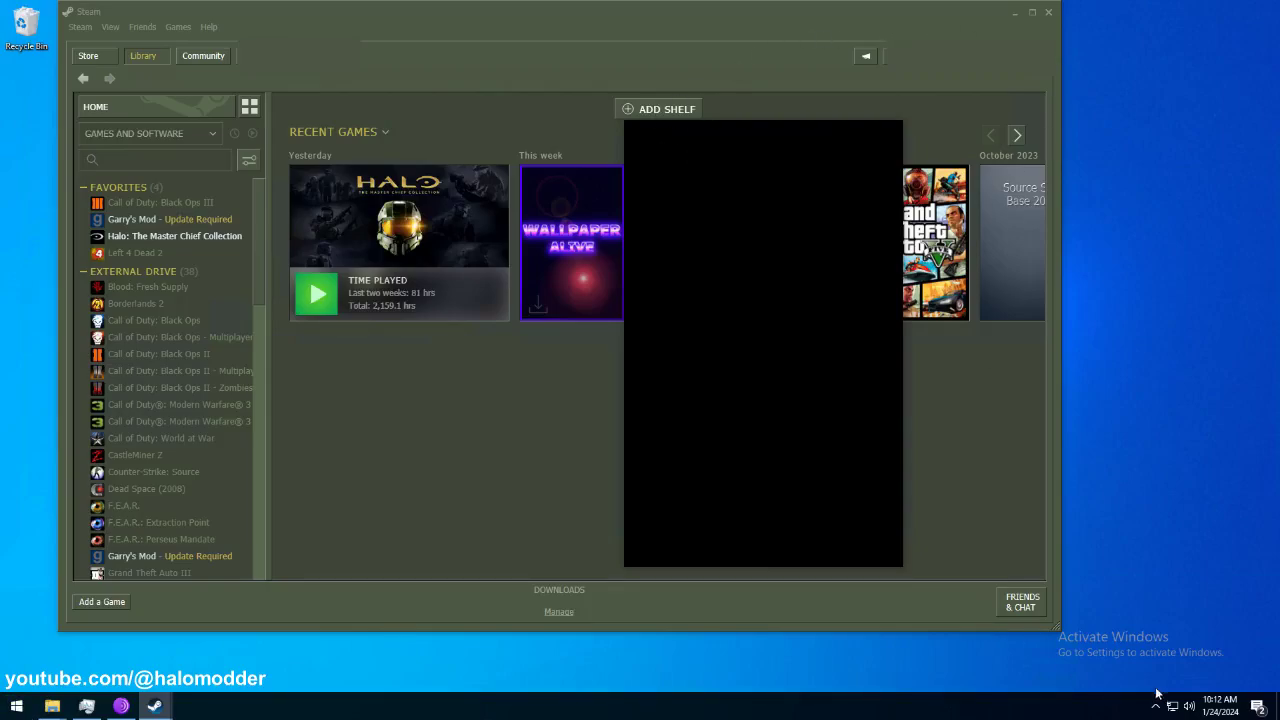
click(1022, 601)
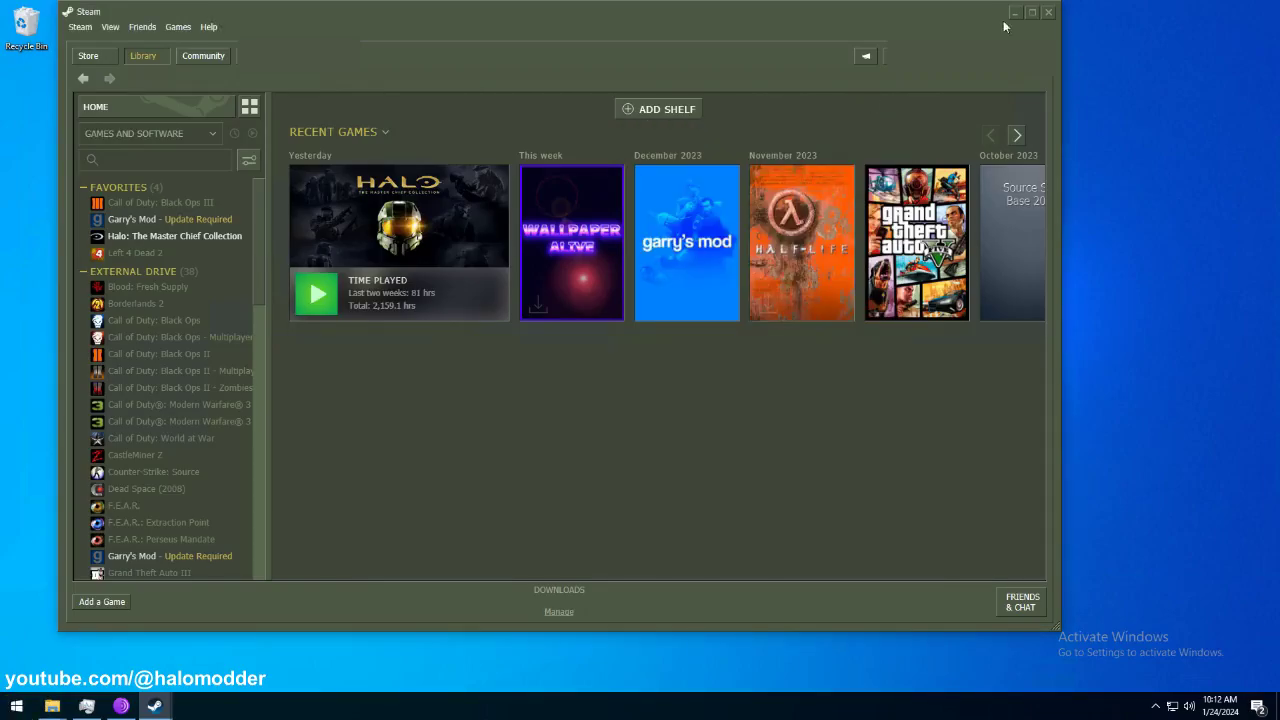
click(1018, 12)
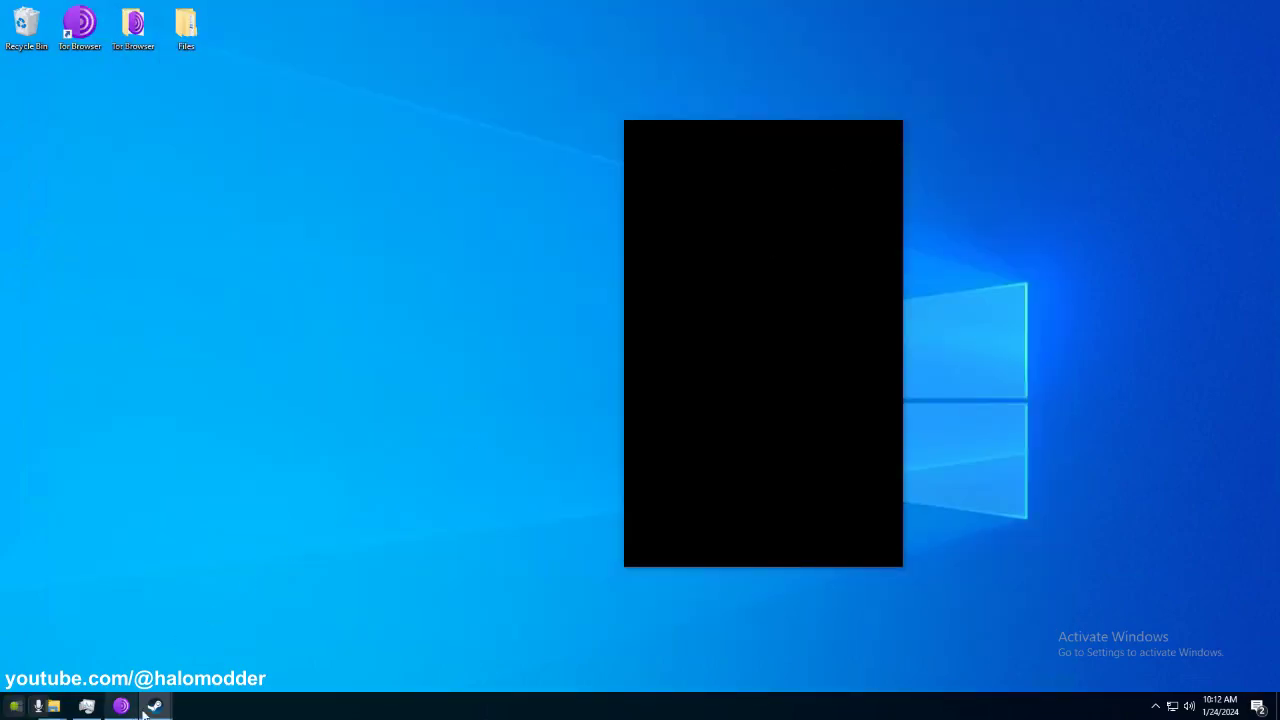
mouse_move(154, 706)
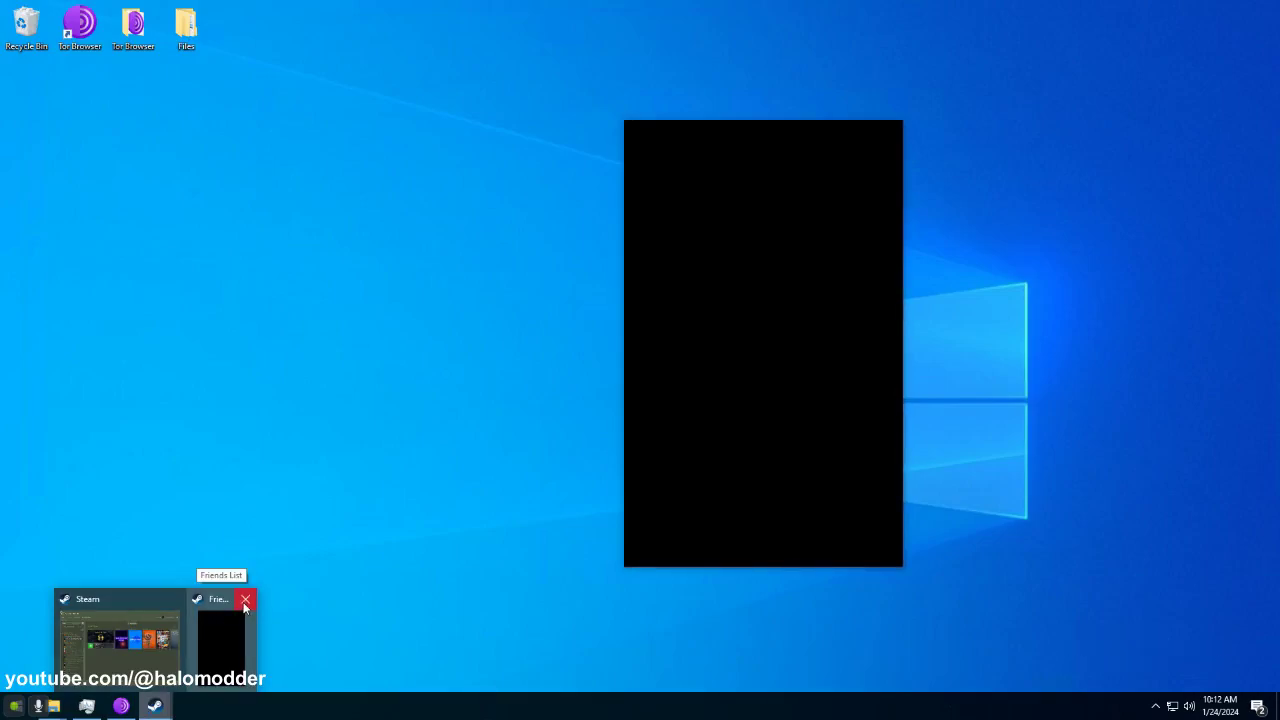
click(245, 602)
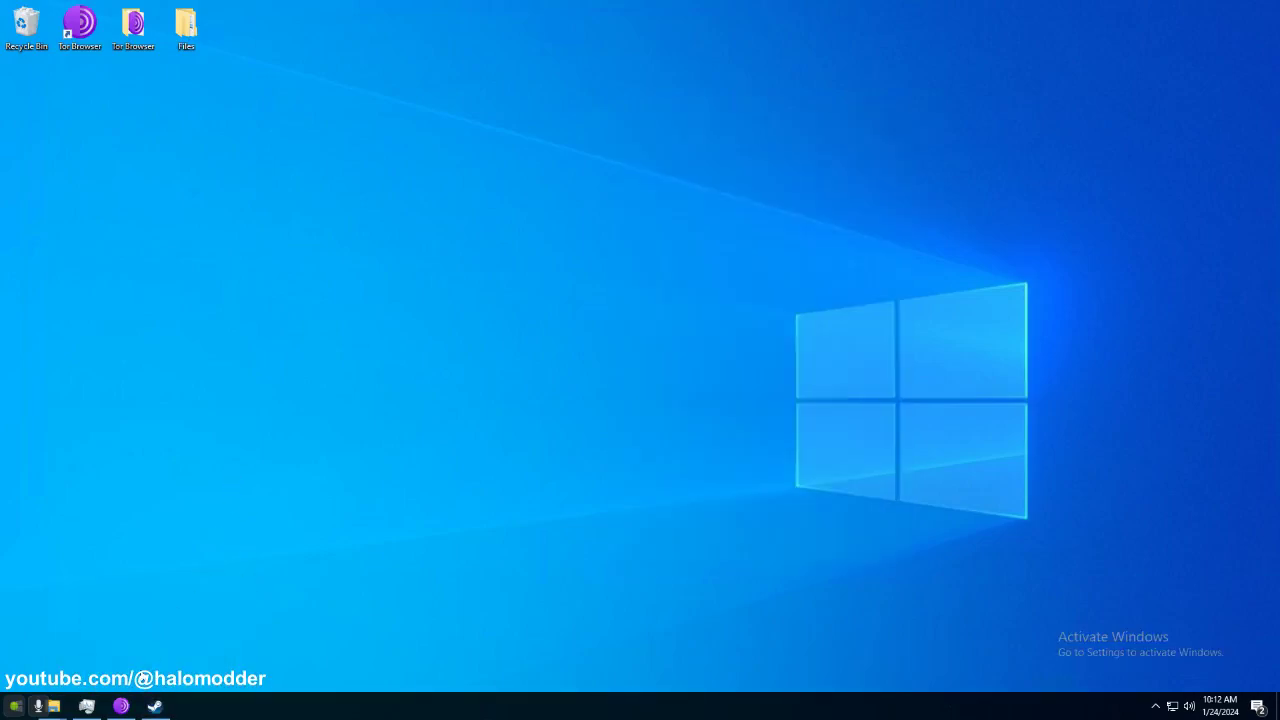
Switch to the browser, search for "steam community" in a new tab and open the Steam Community site.
click(120, 708)
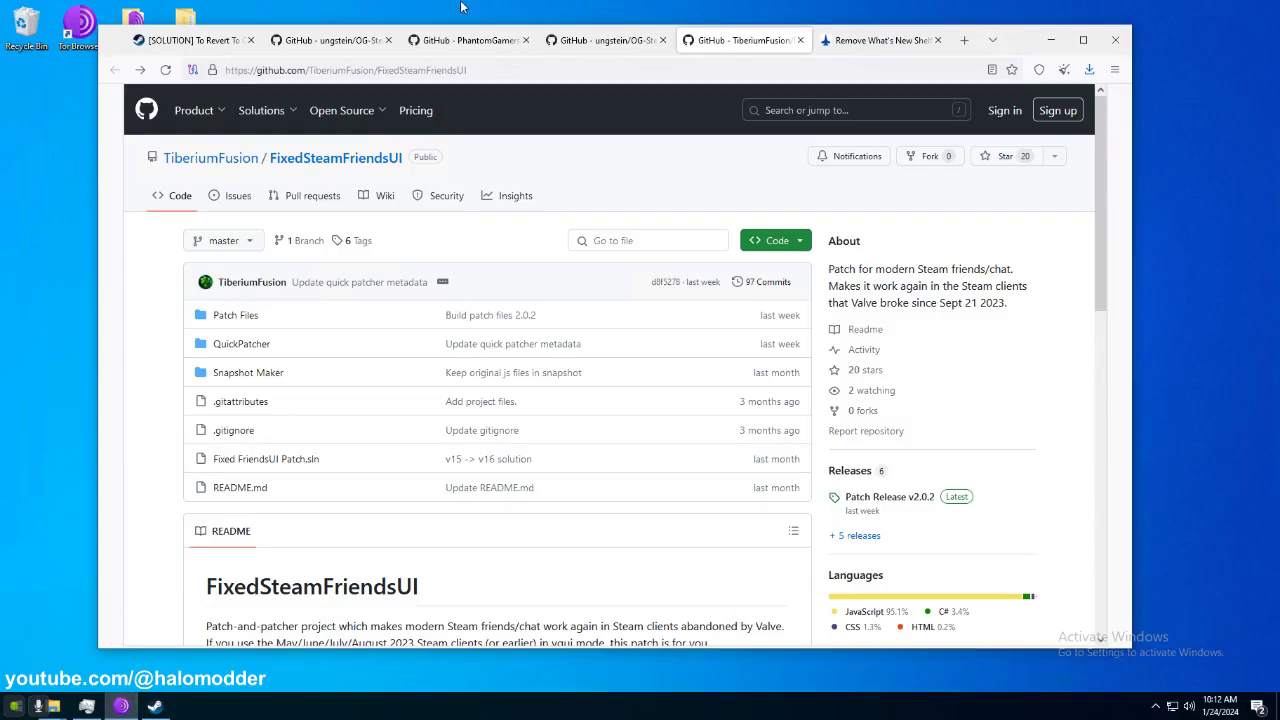
click(964, 40)
text(steam com)
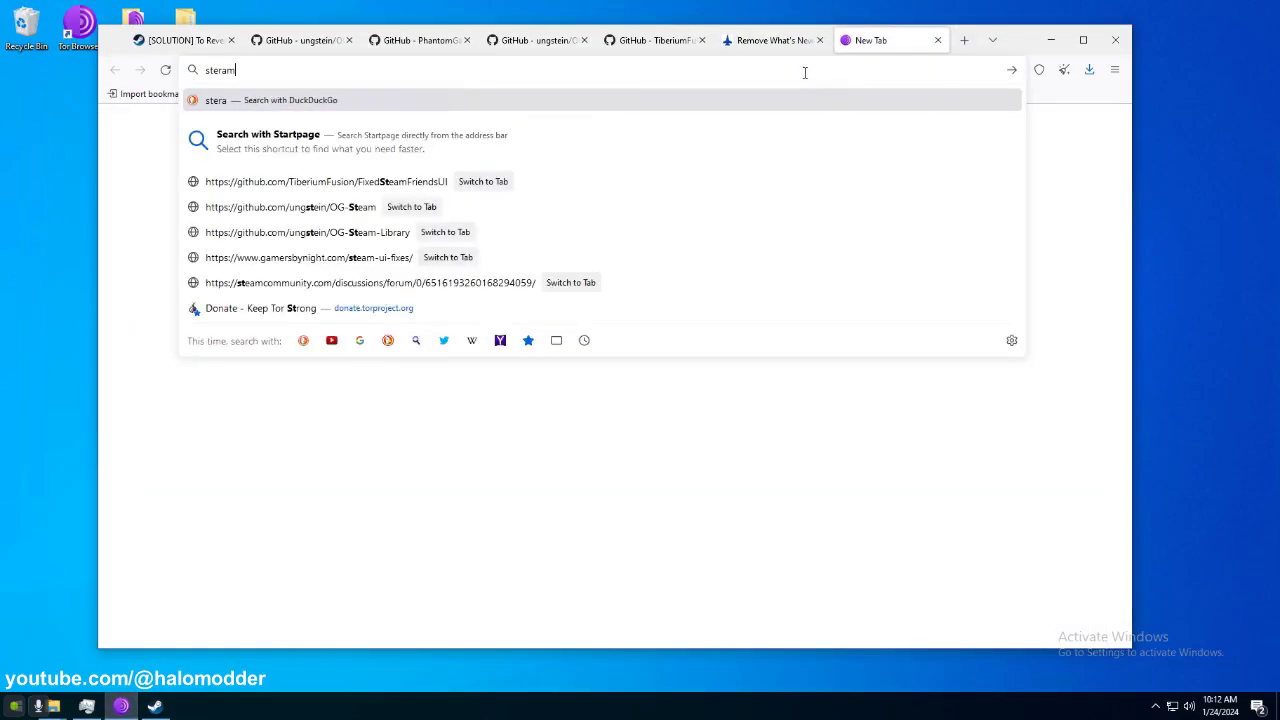
text(munity)
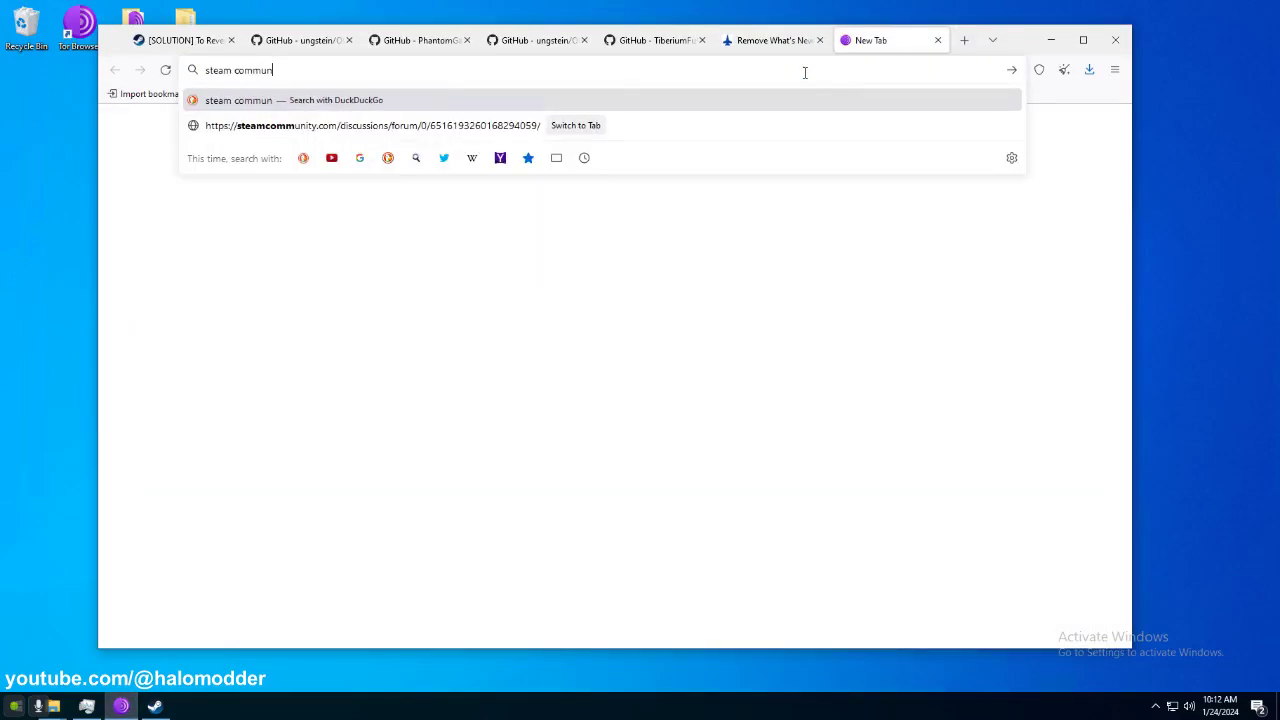
key(Return)
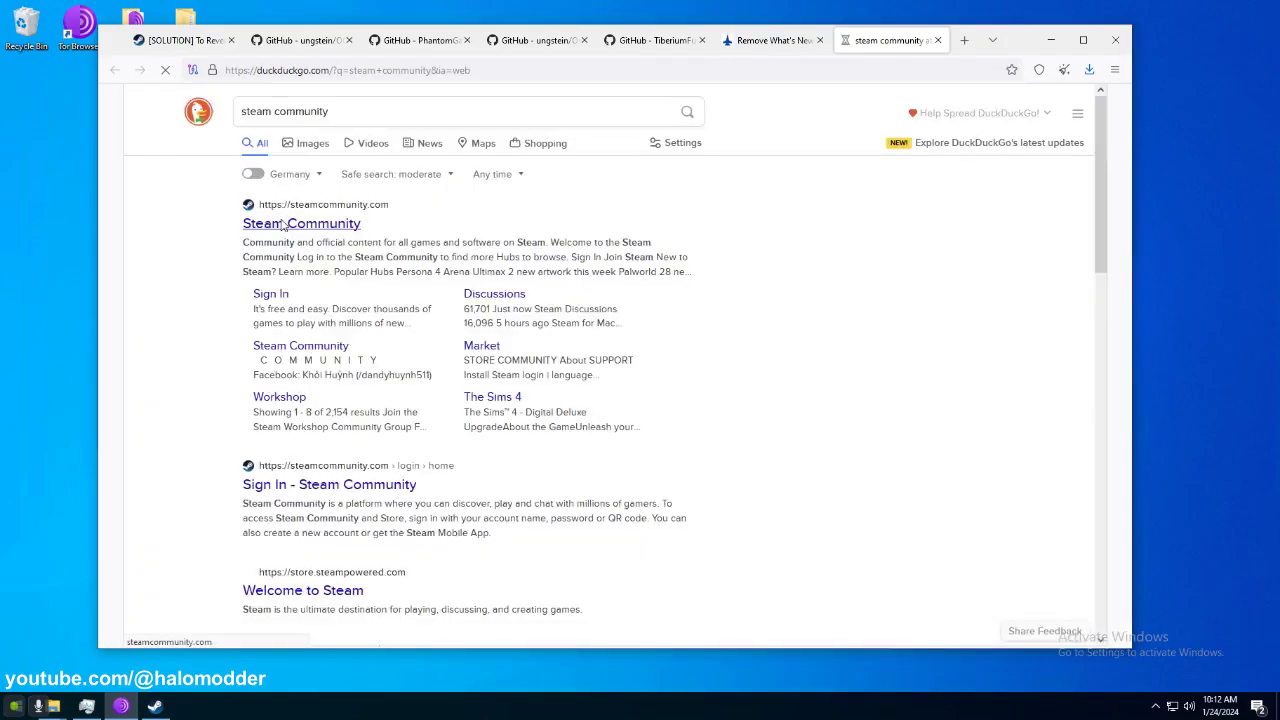
click(300, 225)
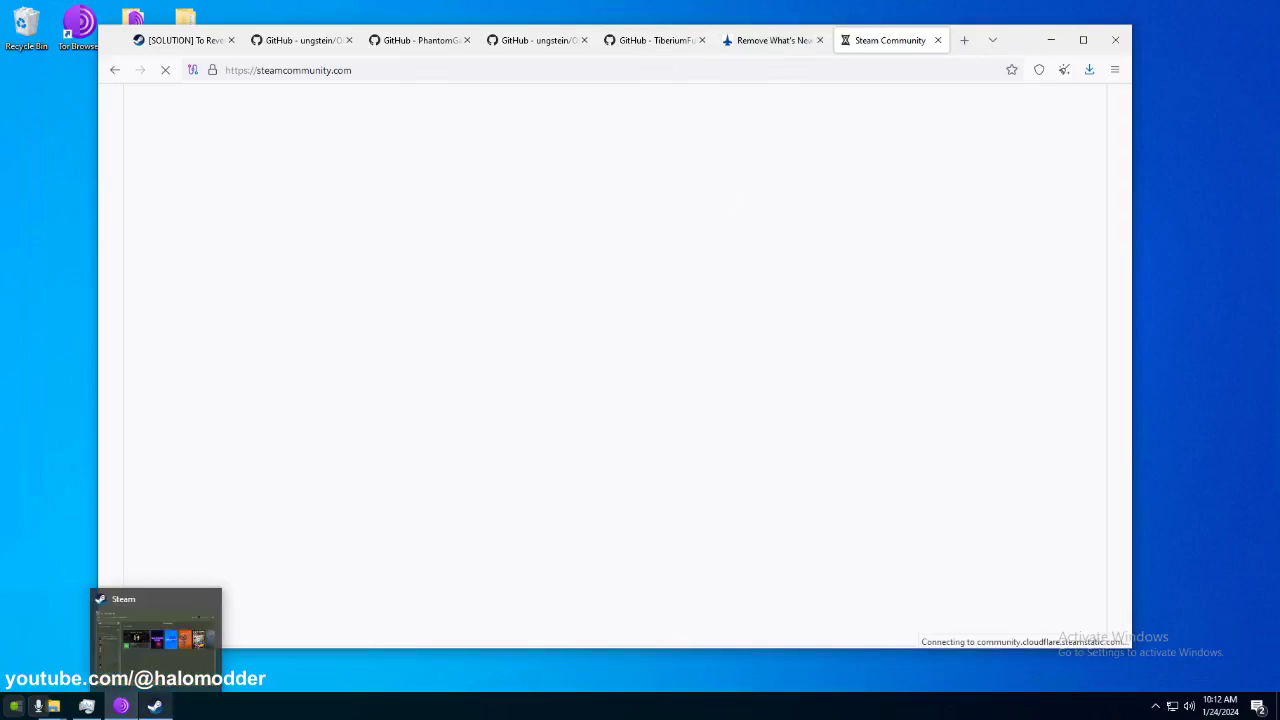
Point out the Steam Community address in the browser and close its tab.
click(166, 698)
click(155, 706)
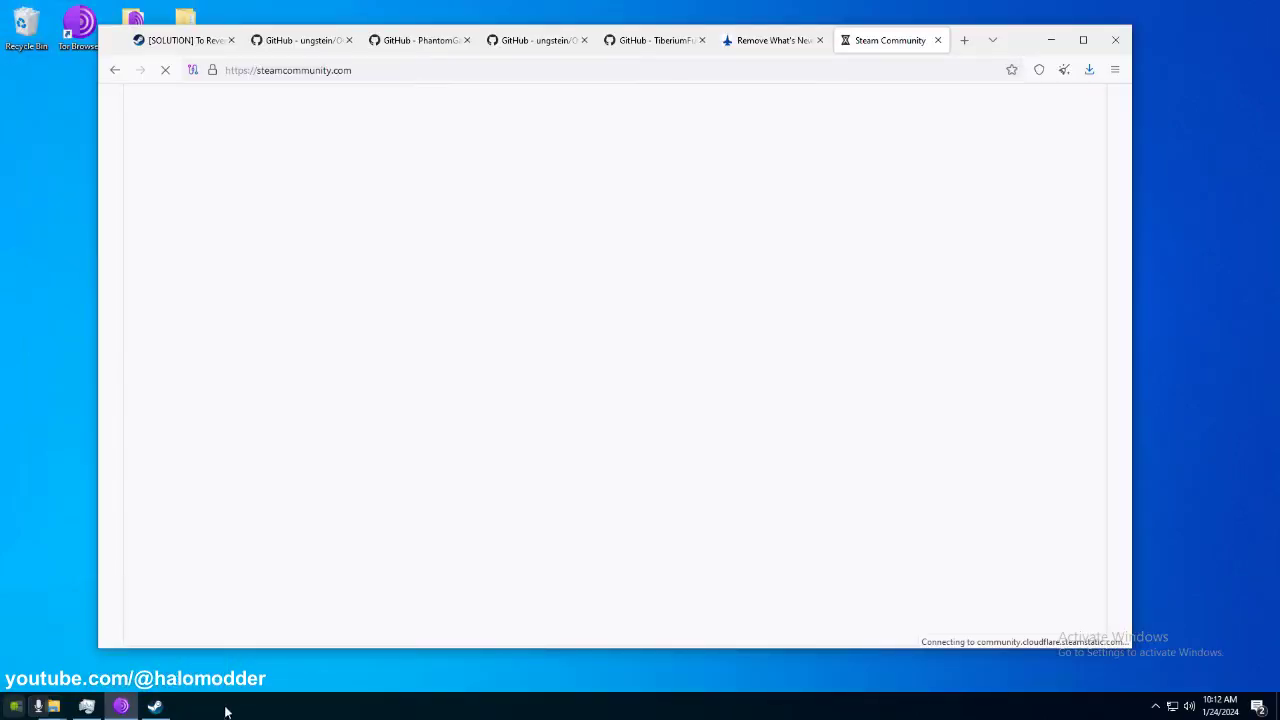
click(355, 71)
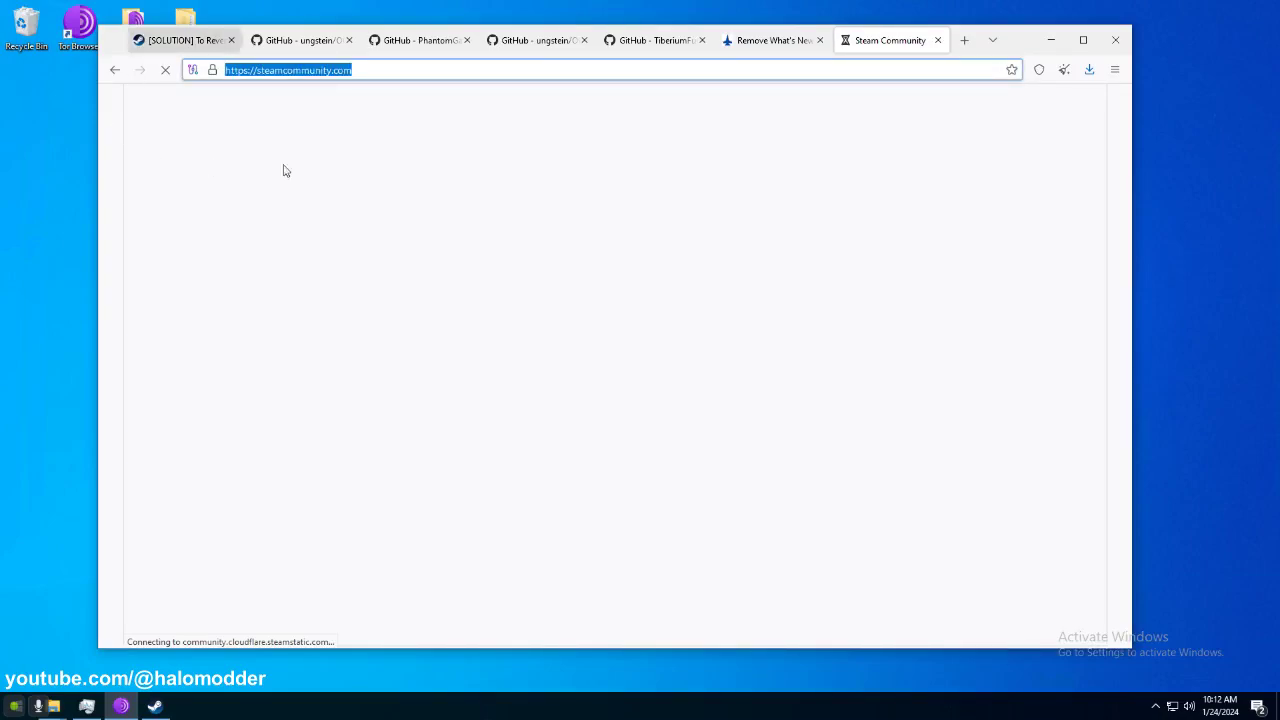
click(348, 80)
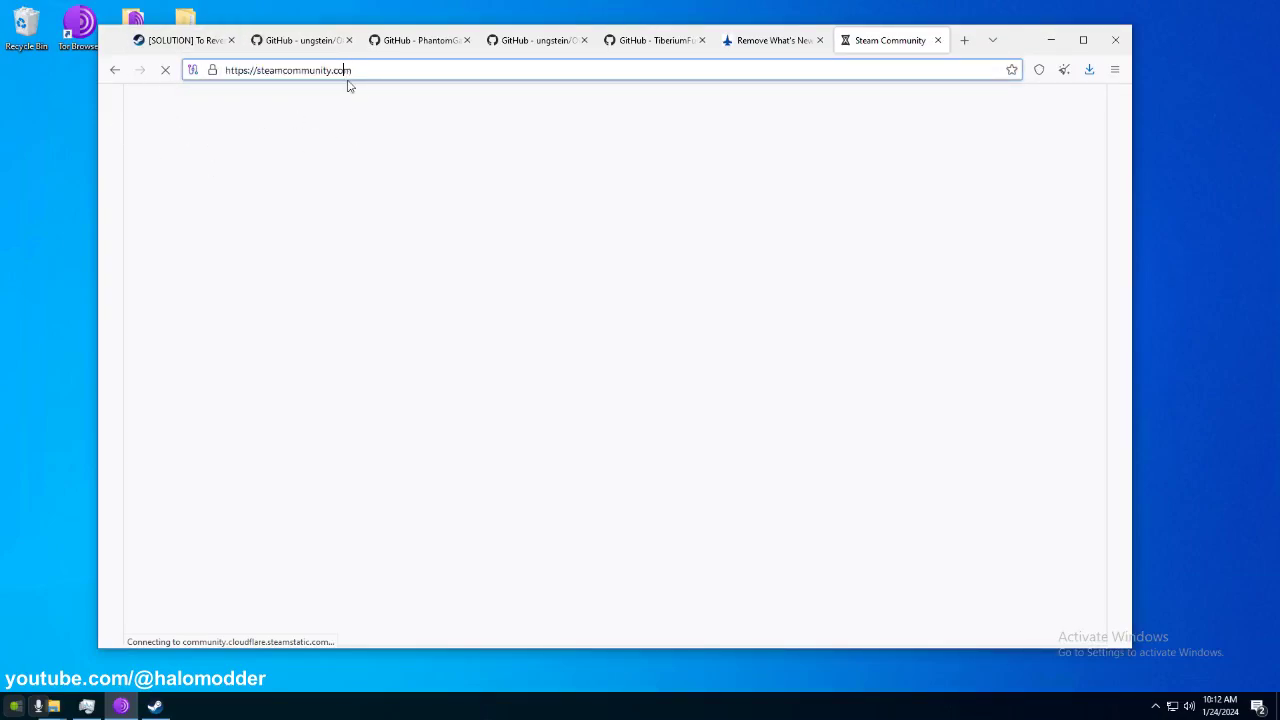
click(938, 41)
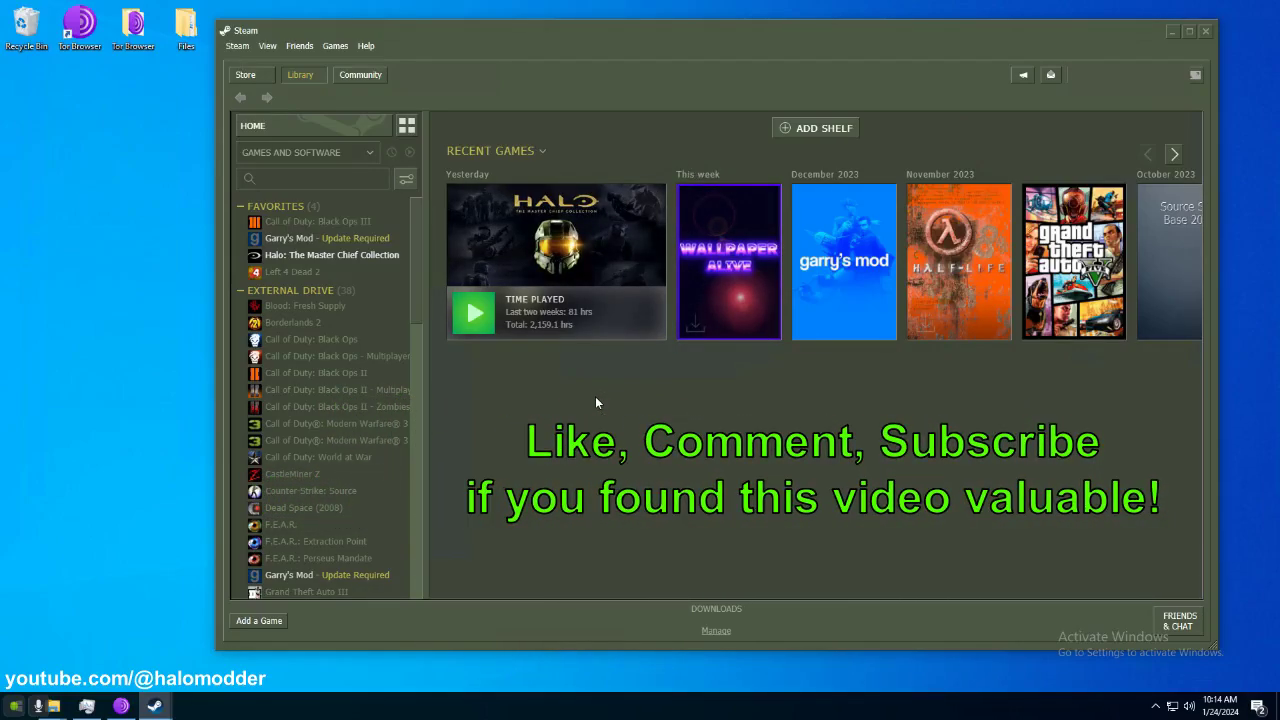
drag(595, 93, 549, 94)
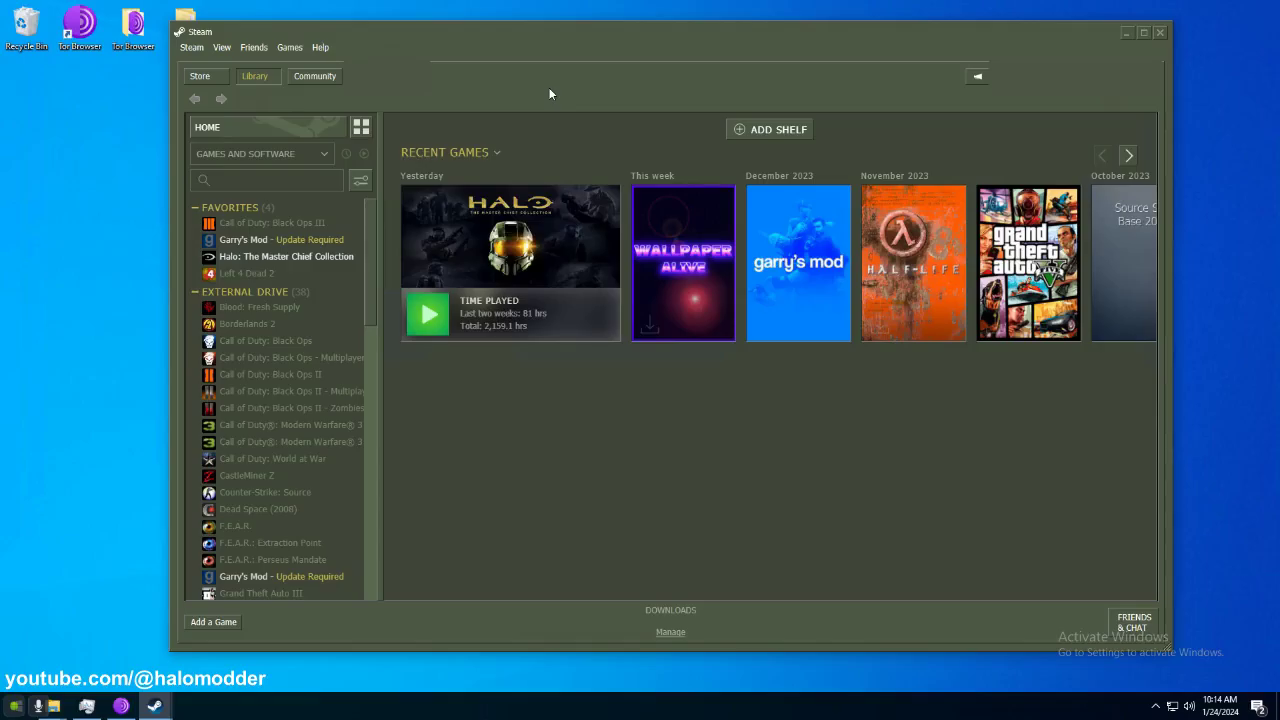